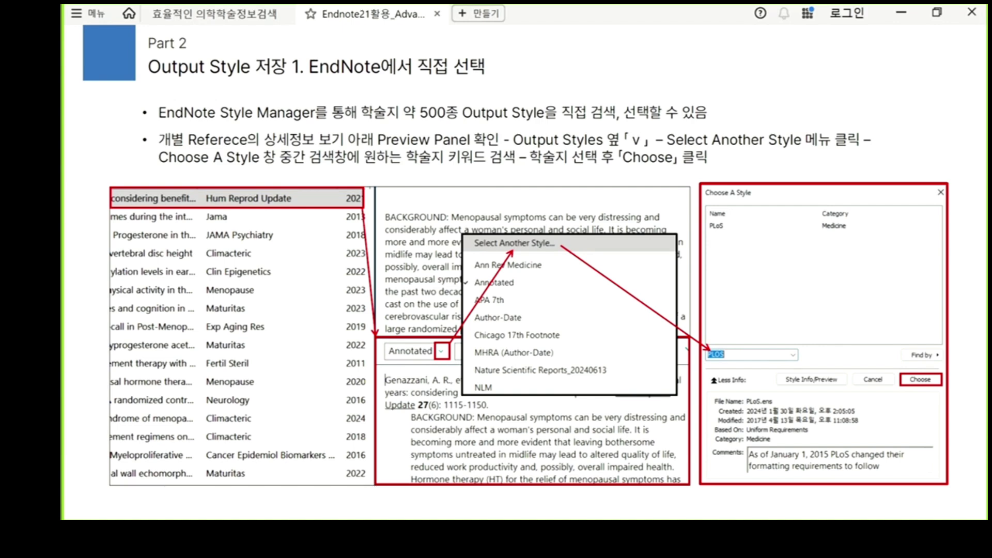
# Switch to EndNote, open the summary of the WHO Mortality Database reference (#28), and expand its formatted citation preview
pyautogui.hotkey('alt', 'Tab')
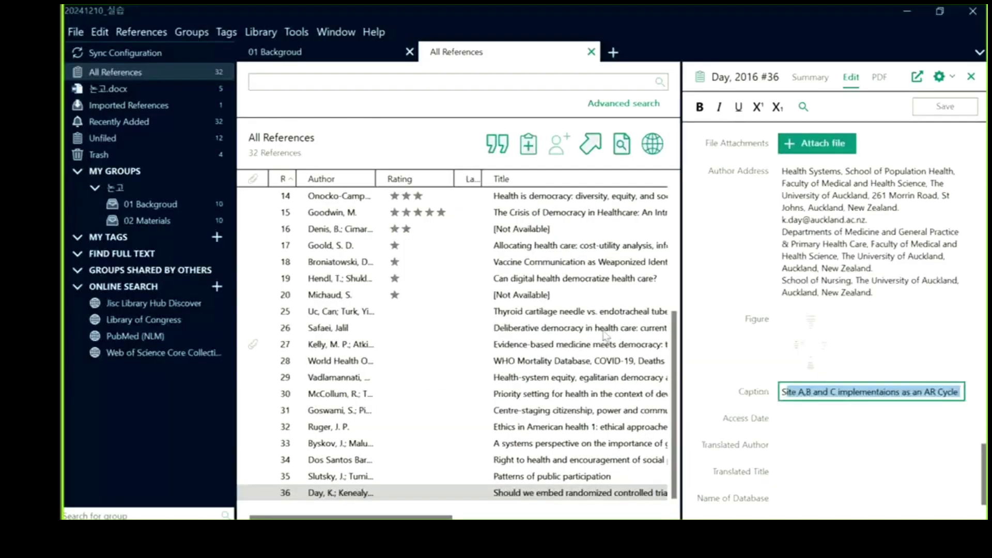
pyautogui.click(970, 77)
pyautogui.click(570, 280)
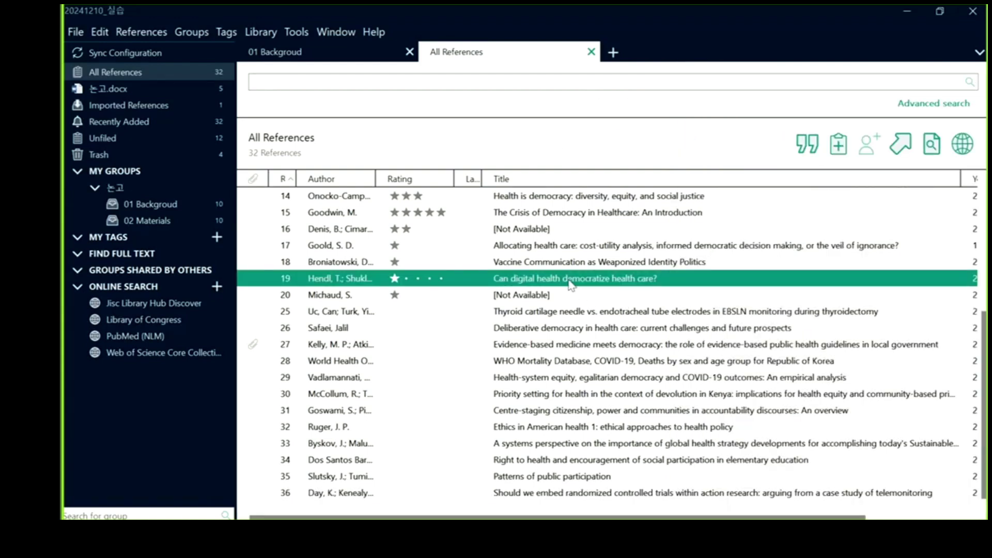
pyautogui.click(550, 362)
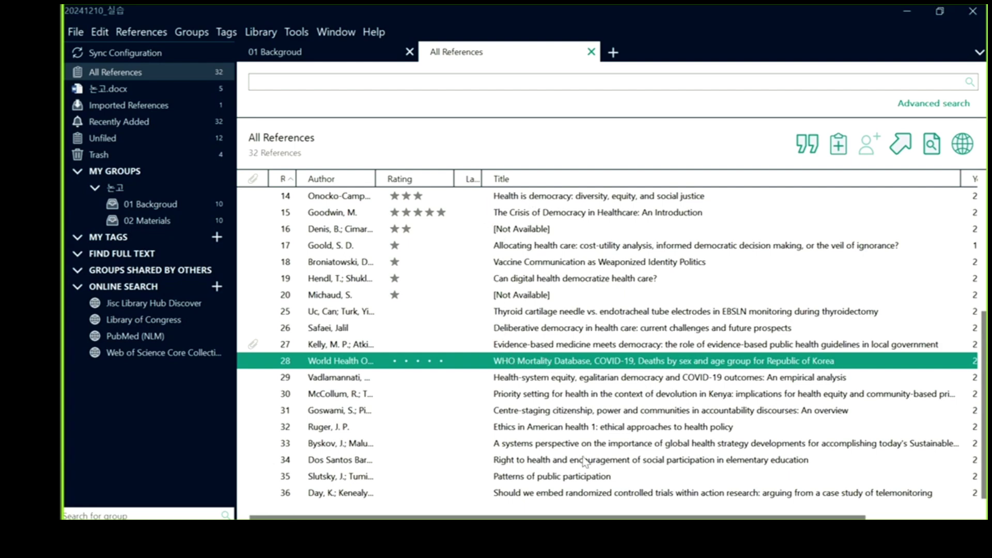
pyautogui.doubleClick(522, 361)
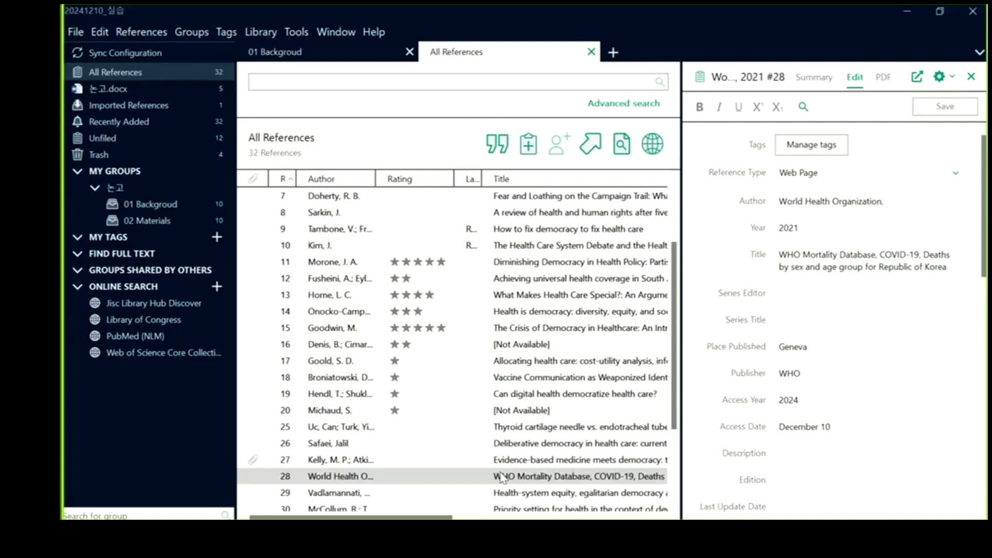
pyautogui.click(810, 80)
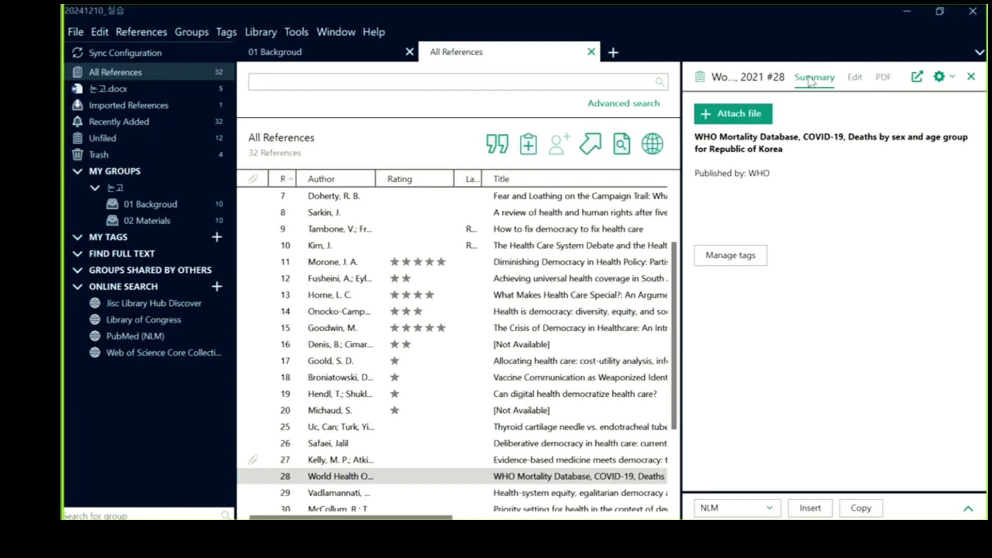
pyautogui.moveTo(752, 485); pyautogui.dragTo(776, 307)
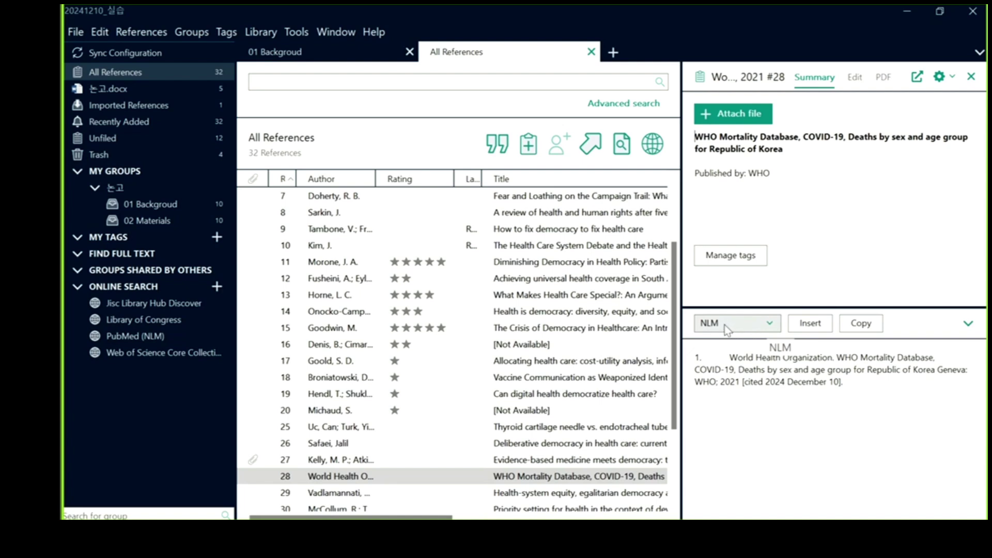
# Open the full output style chooser from the citation preview and search the styles for PLOS
pyautogui.click(760, 328)
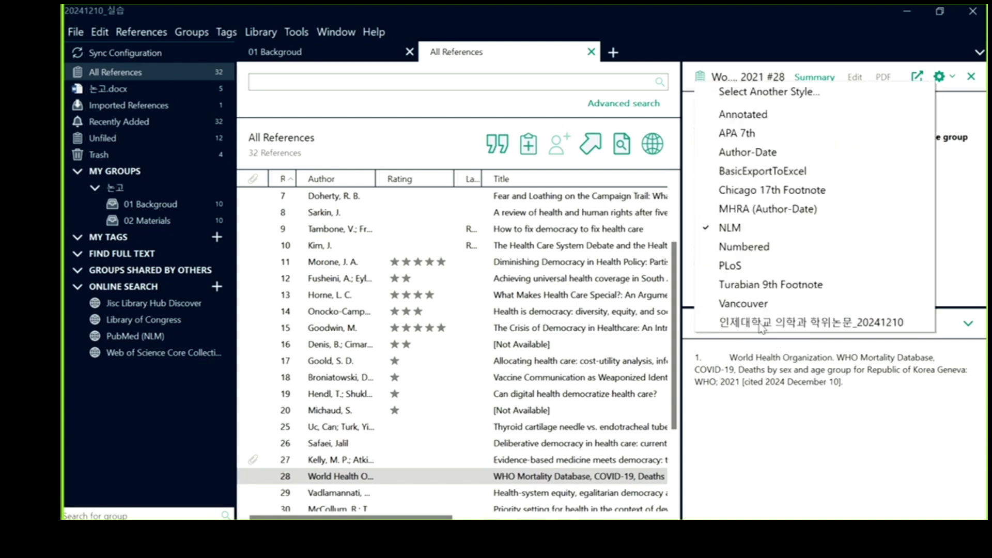
pyautogui.click(819, 95)
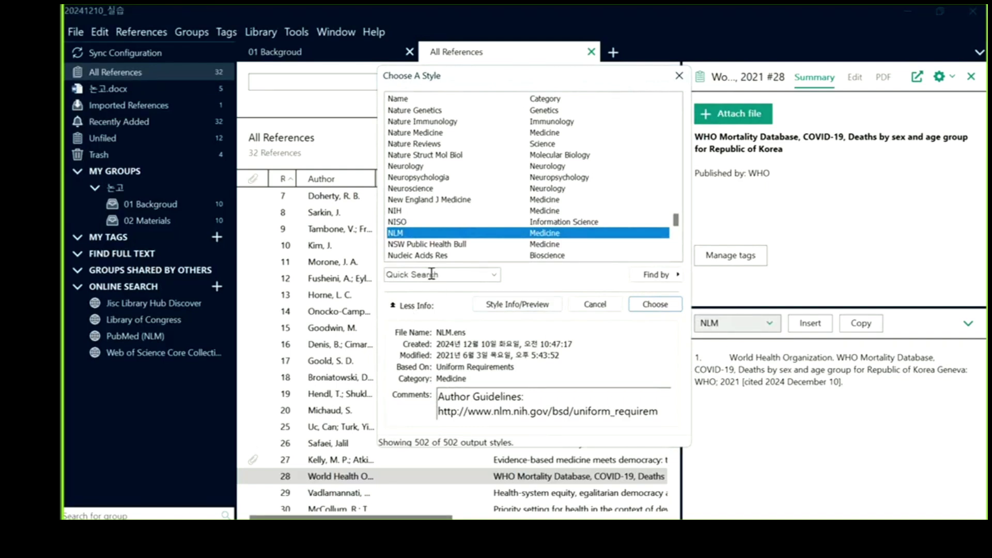
pyautogui.click(430, 274)
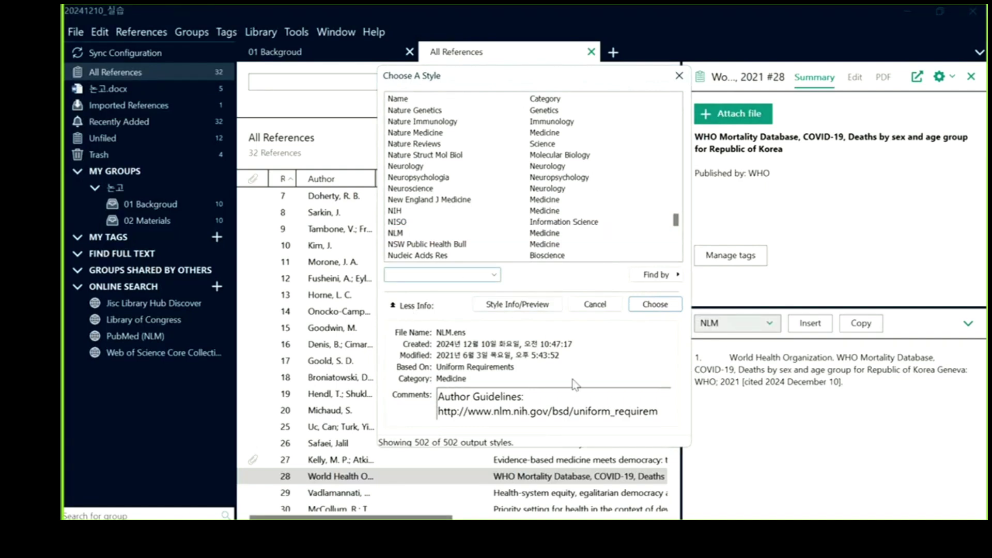
pyautogui.write('PLOS ONE')
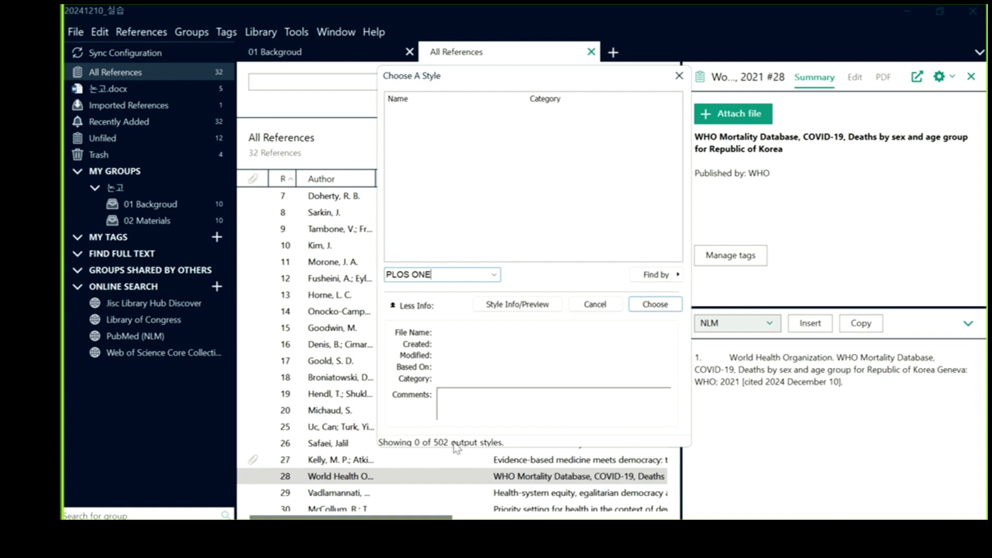
pyautogui.press('BackSpace')
pyautogui.press('BackSpace')
pyautogui.press('BackSpace')
pyautogui.press('BackSpace')
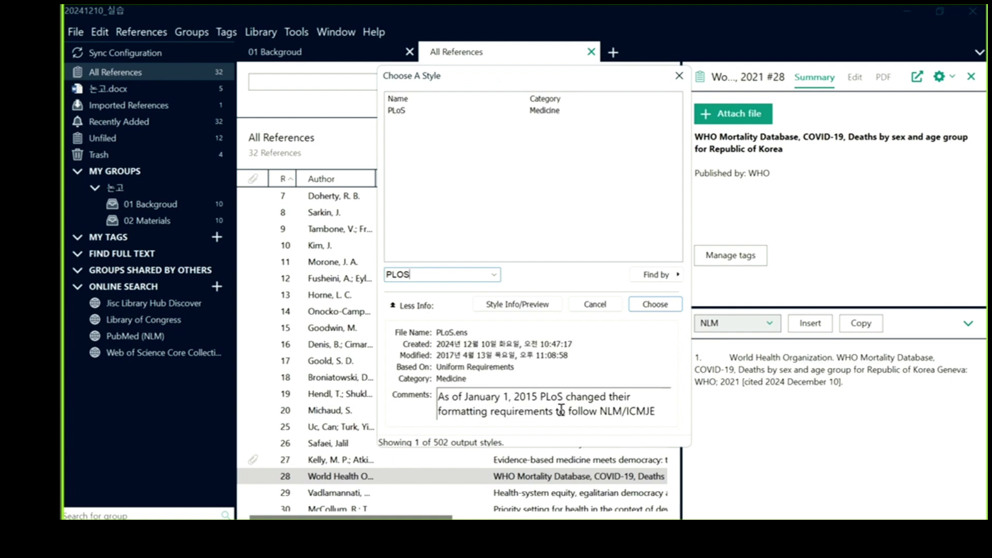
# Read through the comments on the PLoS style and choose it as the preview's output style
pyautogui.scroll(-1, 586, 408)
pyautogui.scroll(-8, 587, 409)
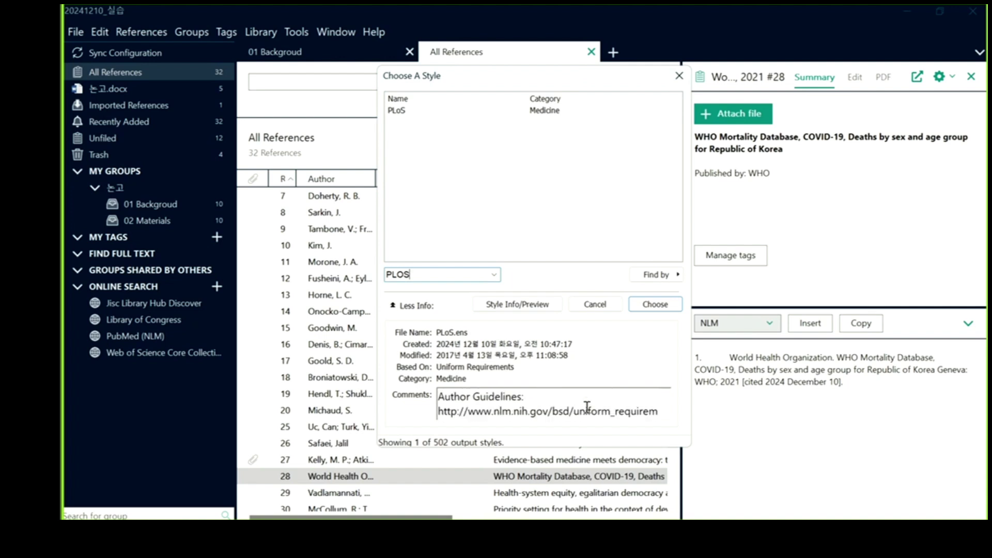
pyautogui.scroll(-3, 592, 408)
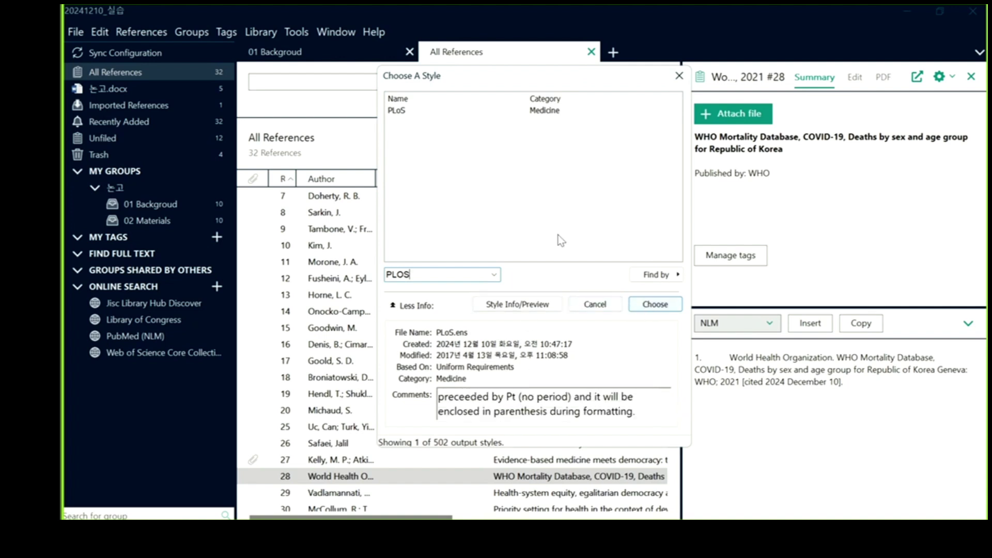
pyautogui.click(418, 110)
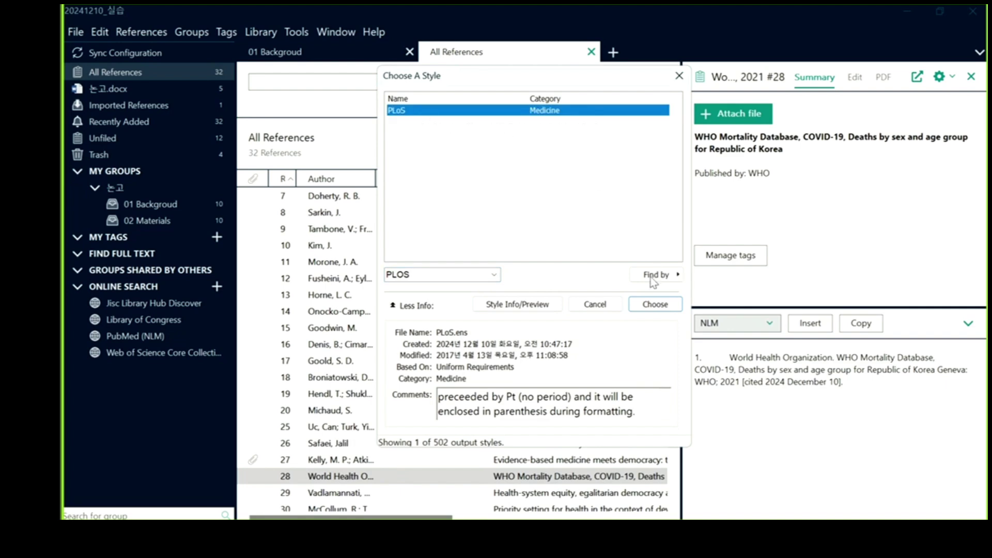
pyautogui.click(652, 305)
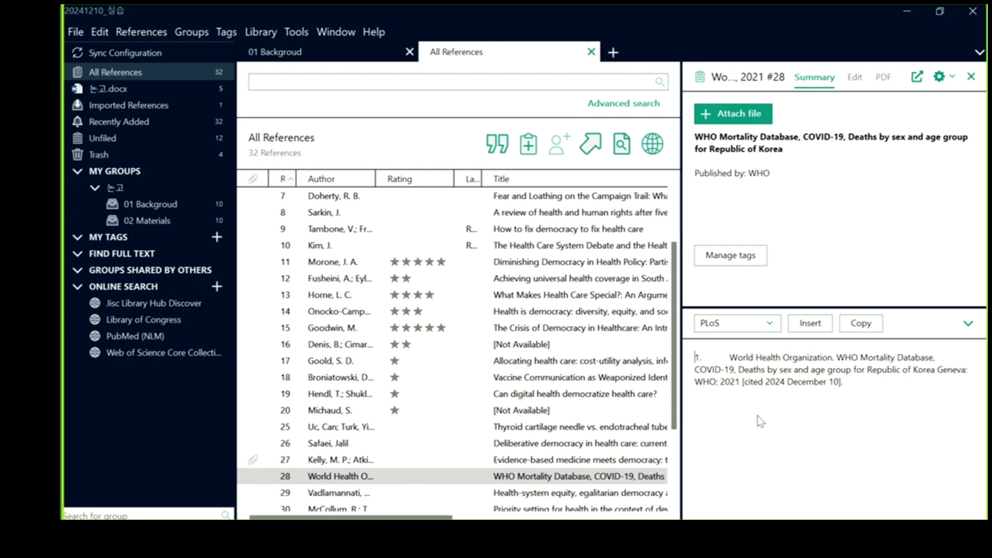
# Switch to the 논고 document in Word and set its EndNote citation style to PLoS
pyautogui.moveTo(568, 518)
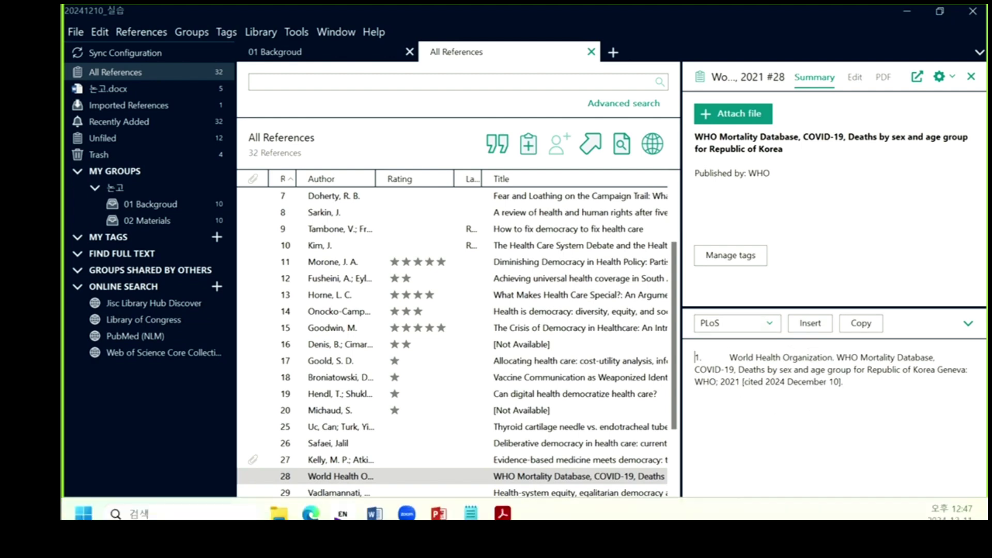
pyautogui.click(375, 511)
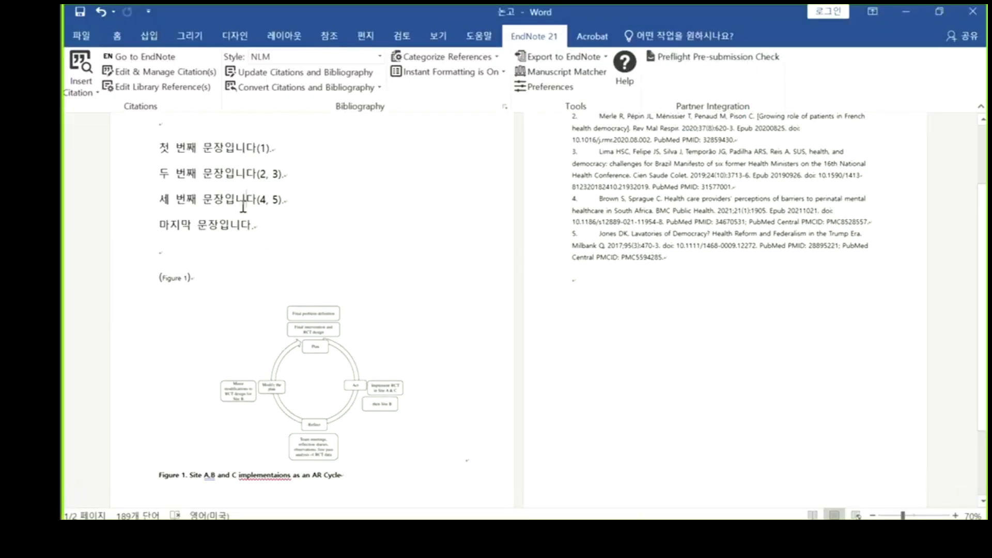
pyautogui.click(281, 58)
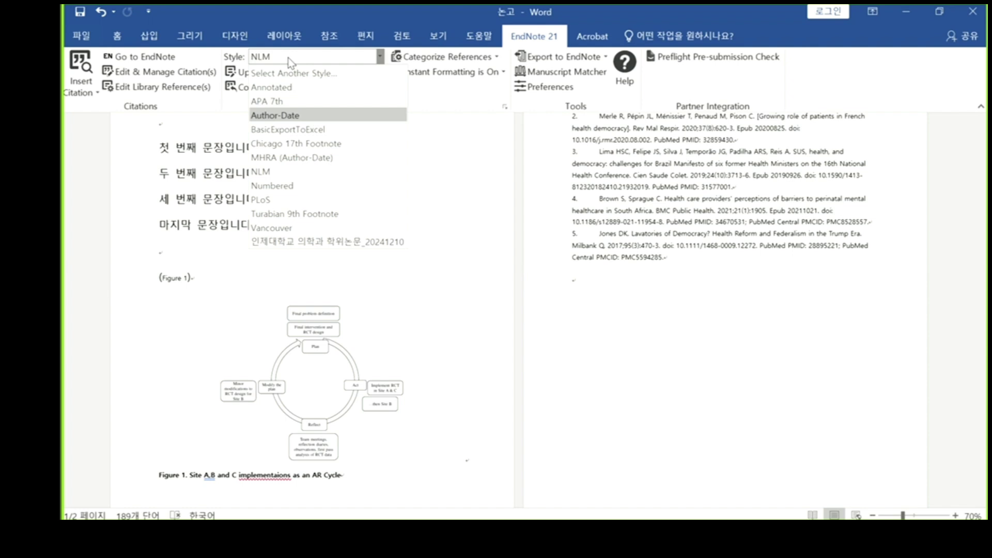
pyautogui.click(286, 199)
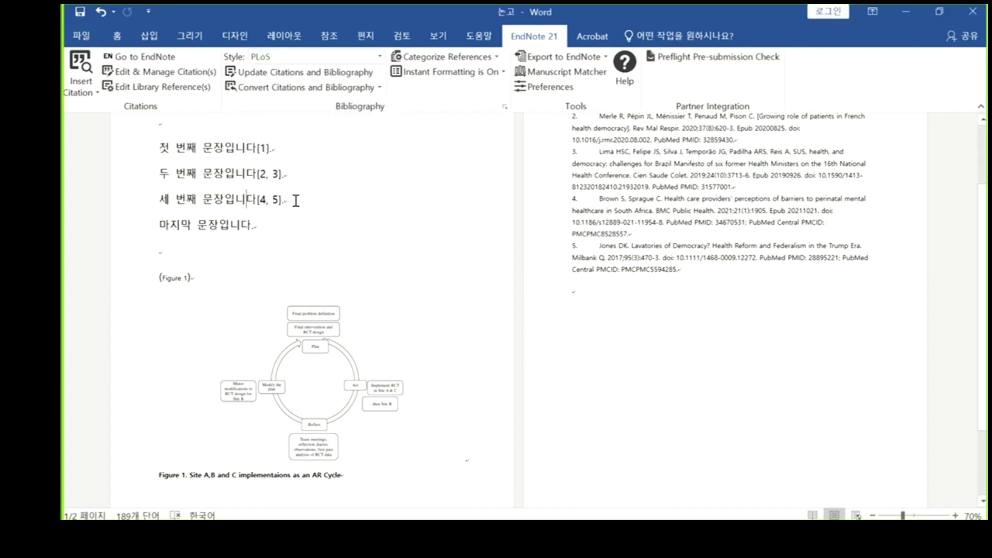
# Examine the formatting of the in-text citations and the References List across both pages of the document
pyautogui.click(263, 150)
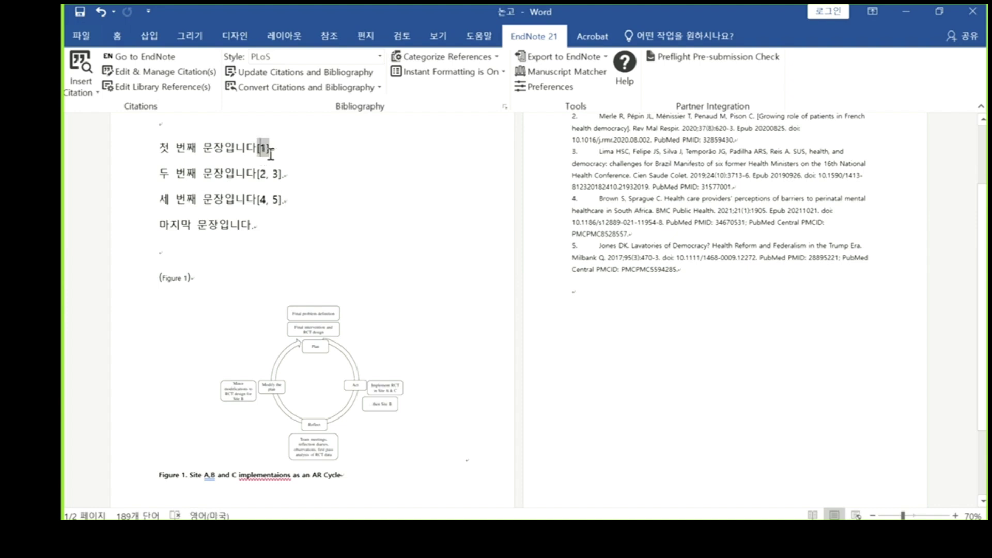
pyautogui.click(269, 173)
pyautogui.click(705, 234)
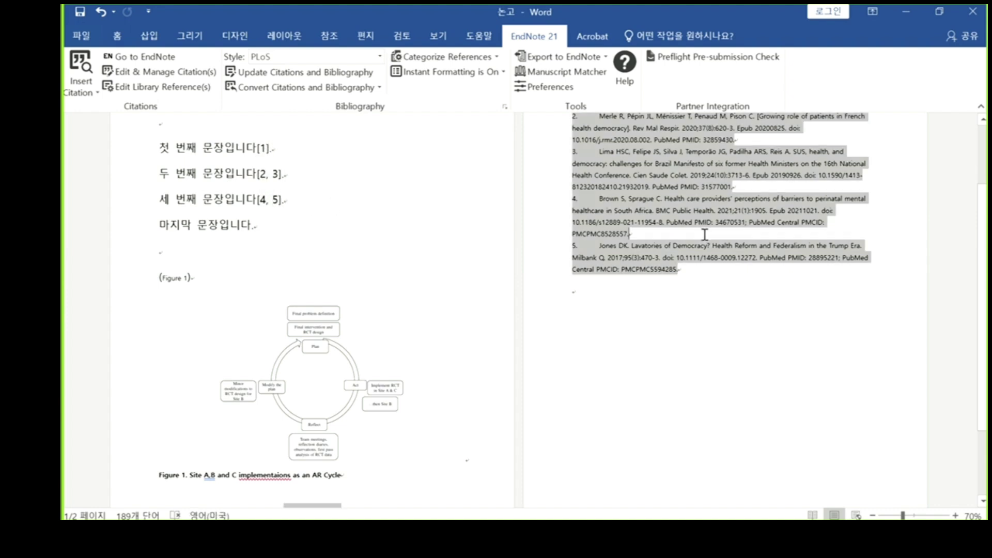
pyautogui.scroll(1, 704, 235)
pyautogui.scroll(-4, 704, 234)
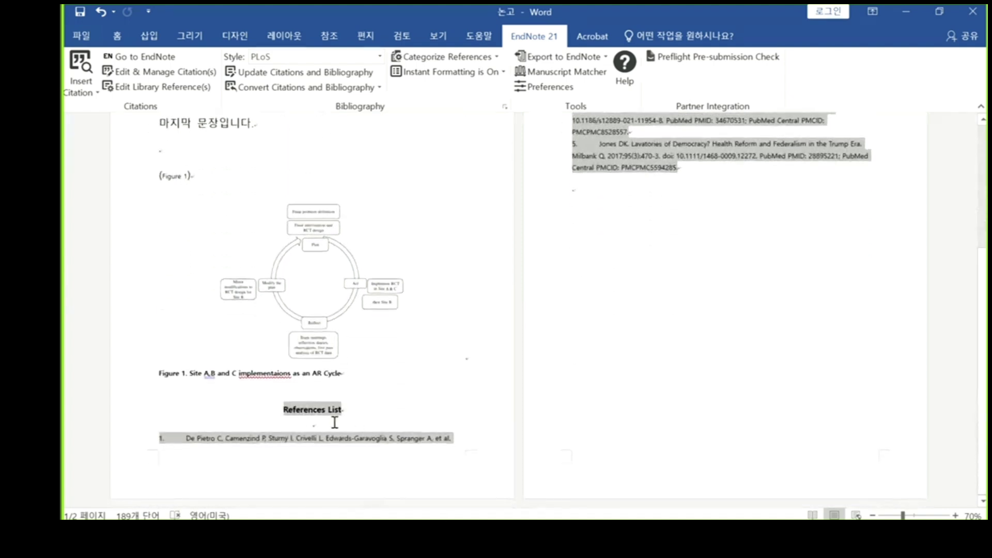
pyautogui.scroll(2, 742, 237)
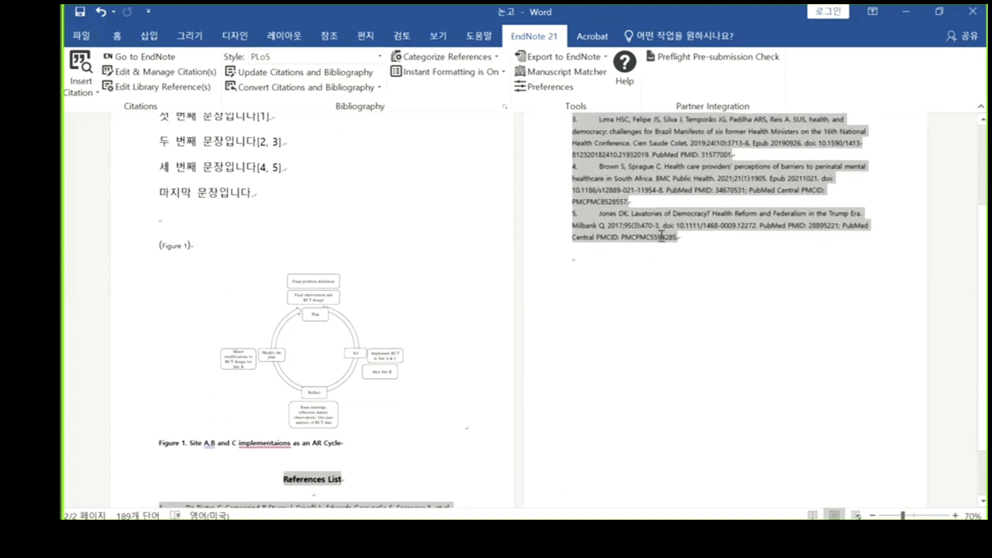
pyautogui.scroll(1, 698, 235)
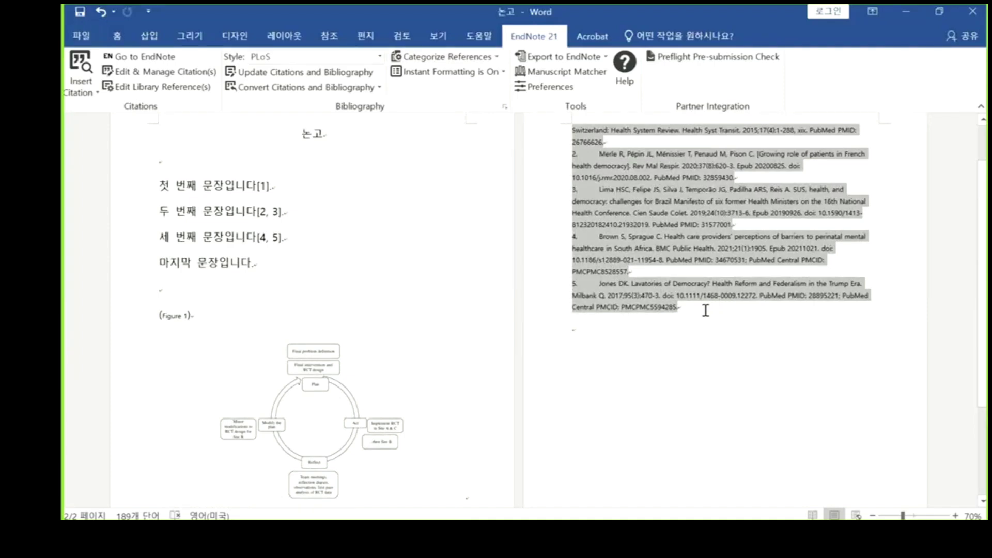
pyautogui.scroll(-1, 705, 310)
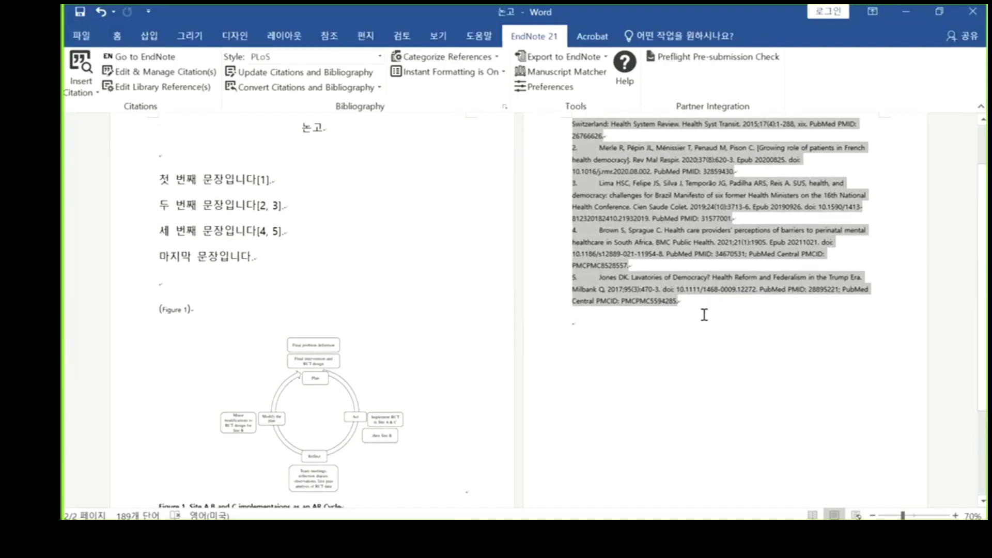
# Switch back to EndNote, search the output style chooser for Scientific Reports, and close it without choosing a style
pyautogui.moveTo(373, 511)
pyautogui.click(343, 507)
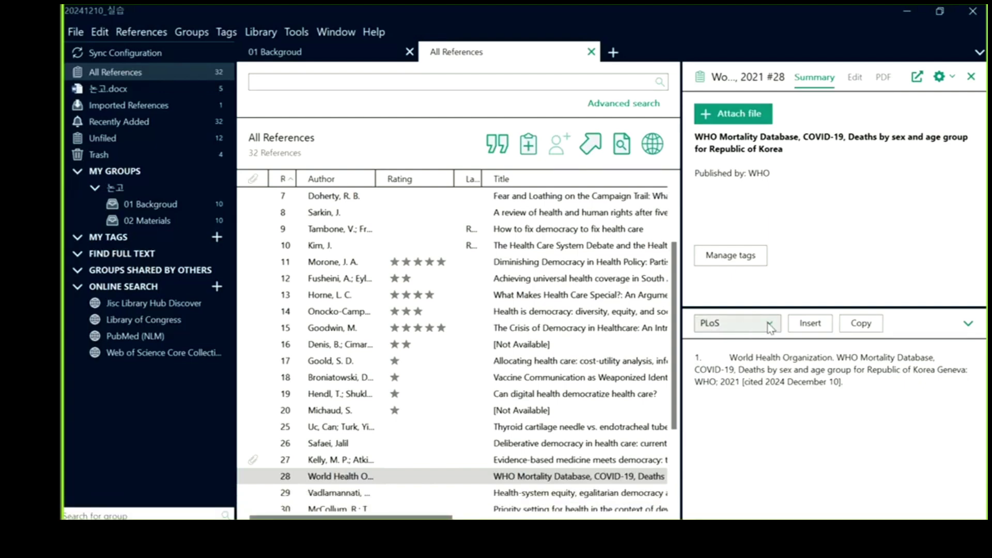
pyautogui.click(721, 325)
pyautogui.click(769, 91)
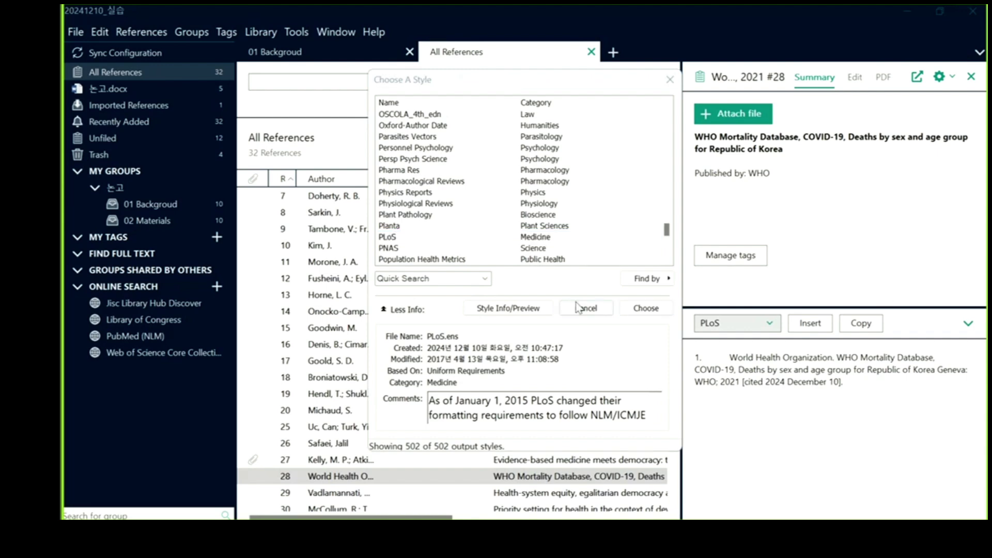
pyautogui.click(447, 278)
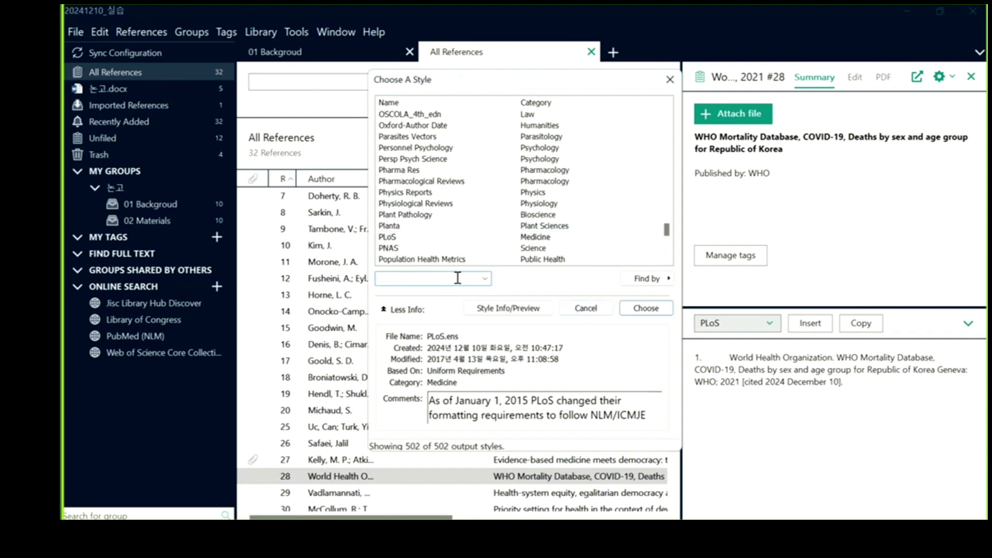
pyautogui.write('Scientific Reports')
pyautogui.press('BackSpace')
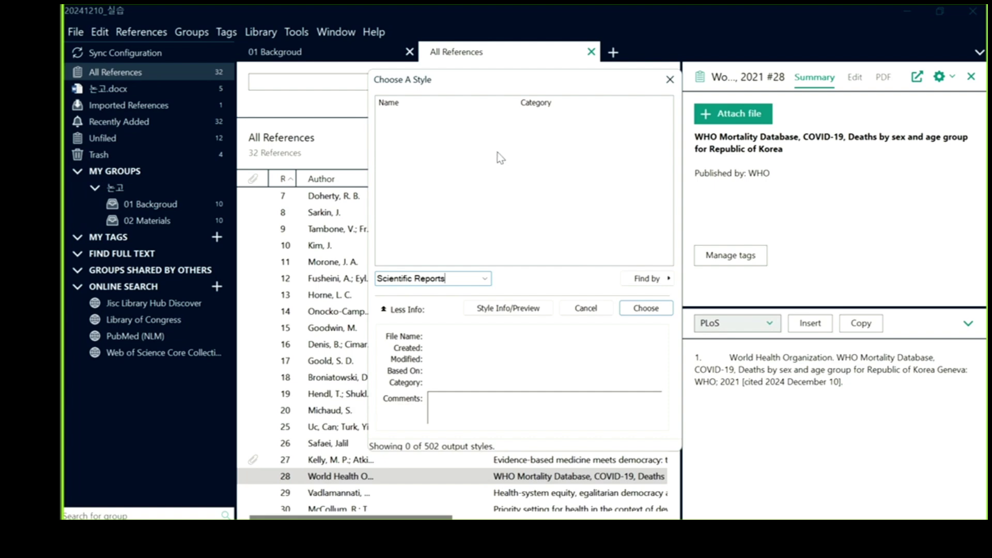
pyautogui.click(670, 79)
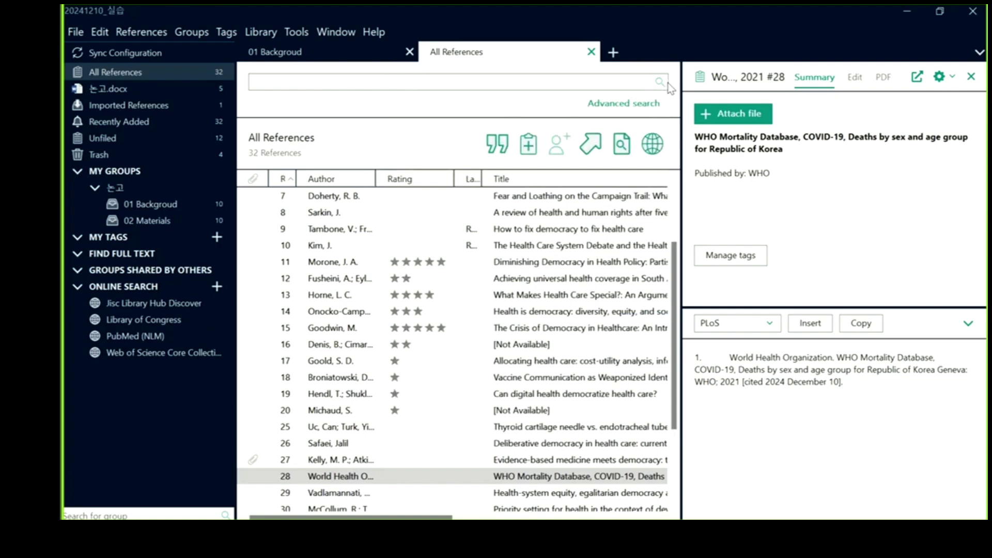
# Open the EndNote Output Styles download website, dismiss the translation offer, and go to the Style Finder
pyautogui.click(376, 35)
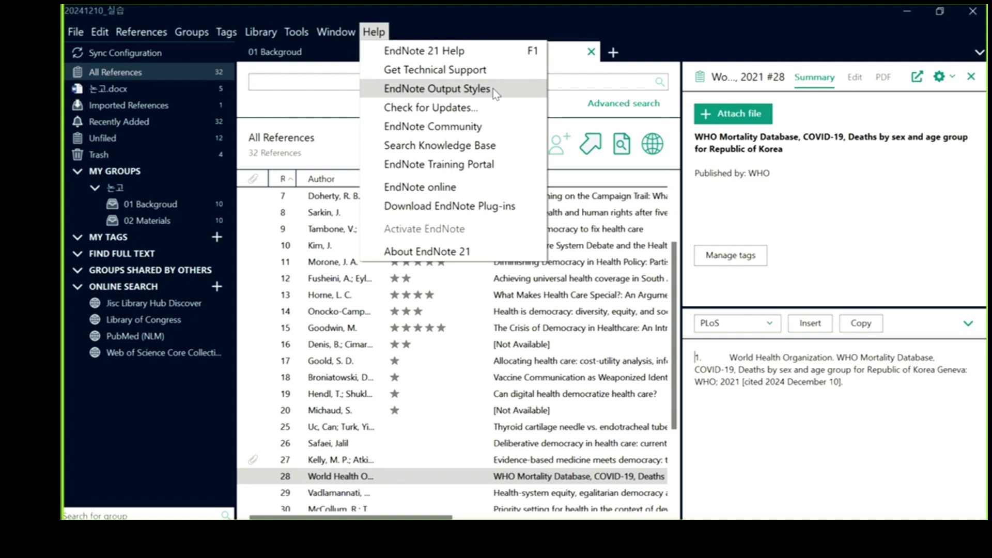
pyautogui.click(439, 88)
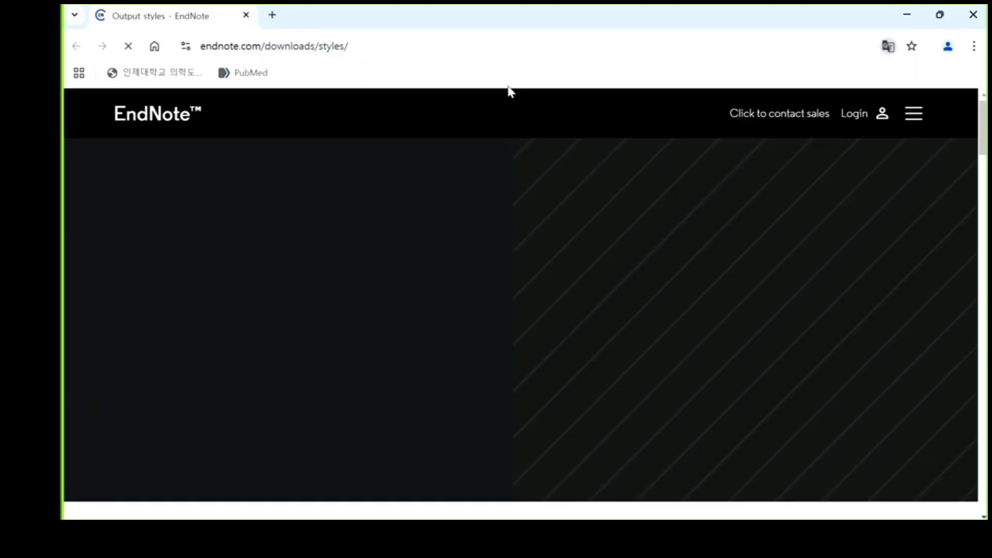
pyautogui.click(907, 76)
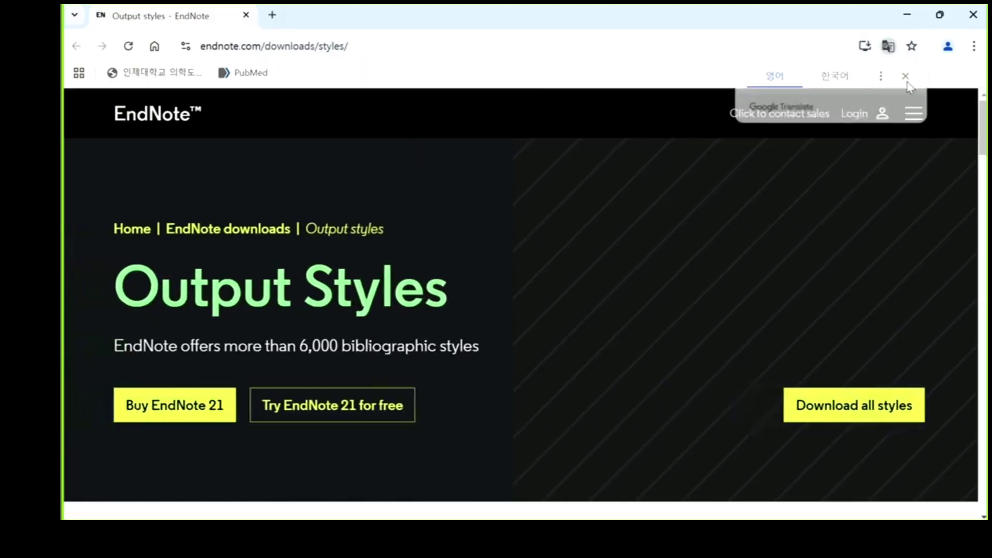
pyautogui.scroll(-6, 533, 195)
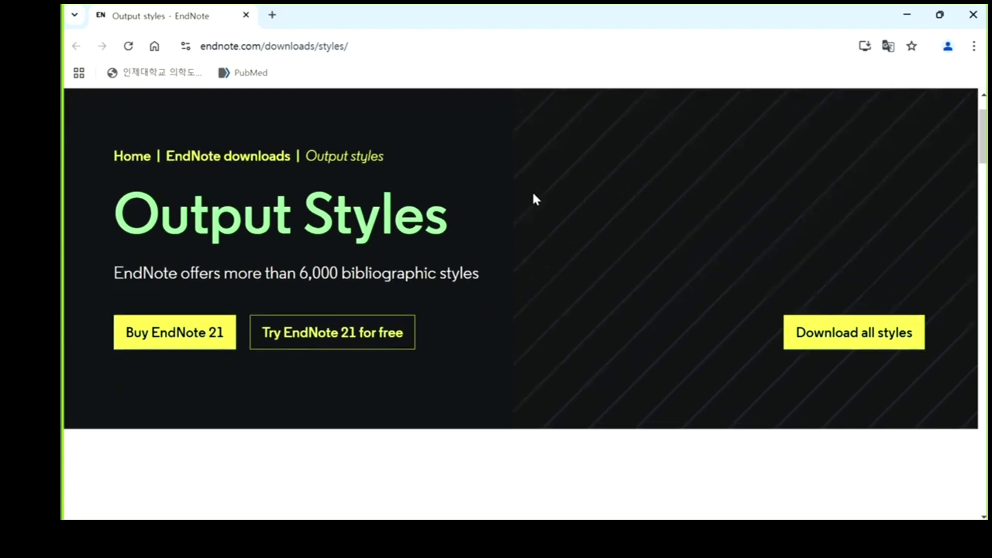
pyautogui.scroll(-4, 549, 190)
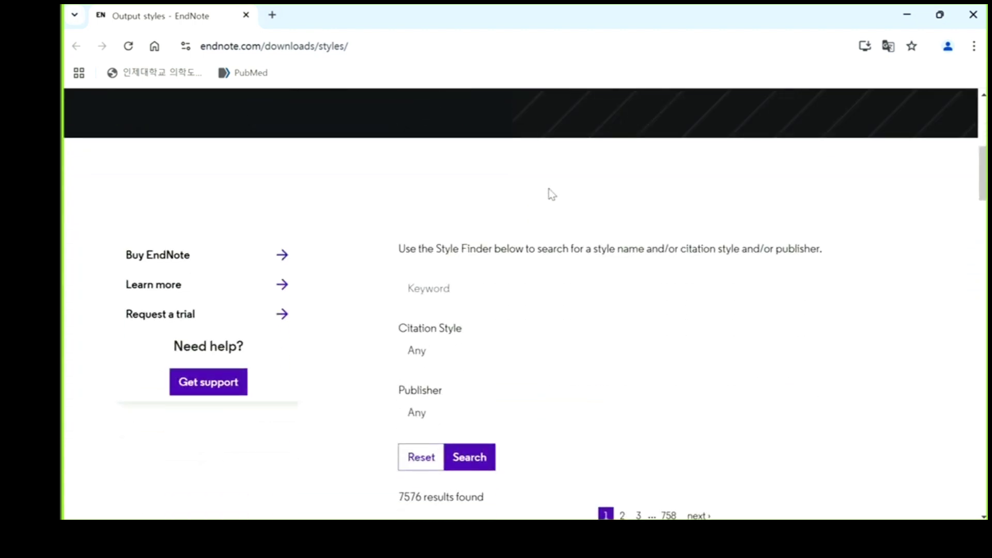
# Look over the available output styles and search the Style Finder for Scientific Reports
pyautogui.moveTo(398, 279); pyautogui.dragTo(489, 283)
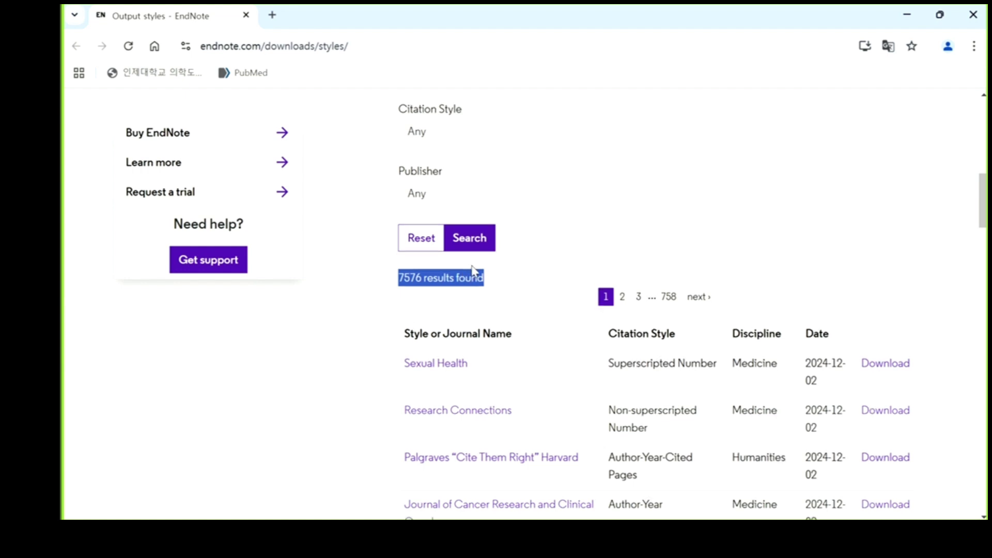
pyautogui.scroll(-1, 470, 274)
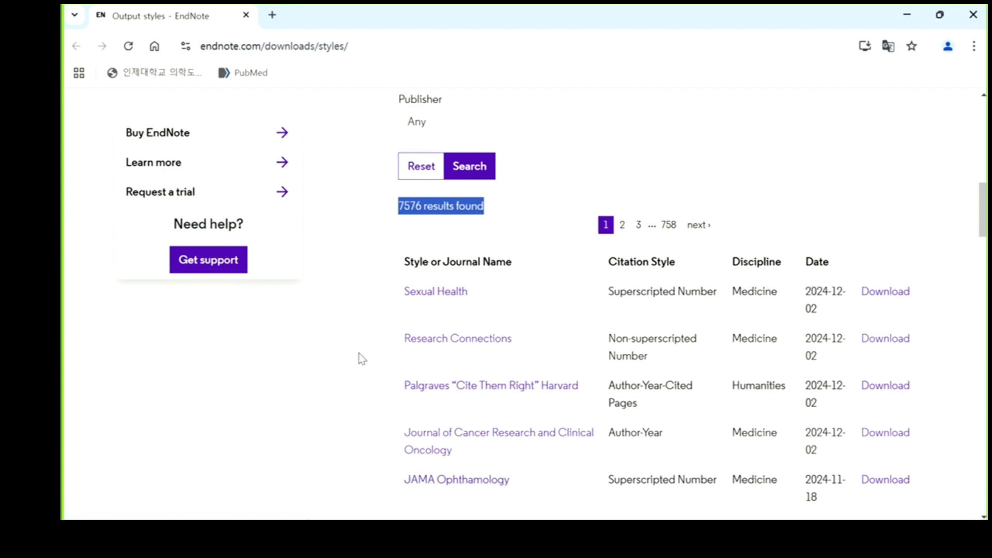
pyautogui.scroll(-3, 394, 403)
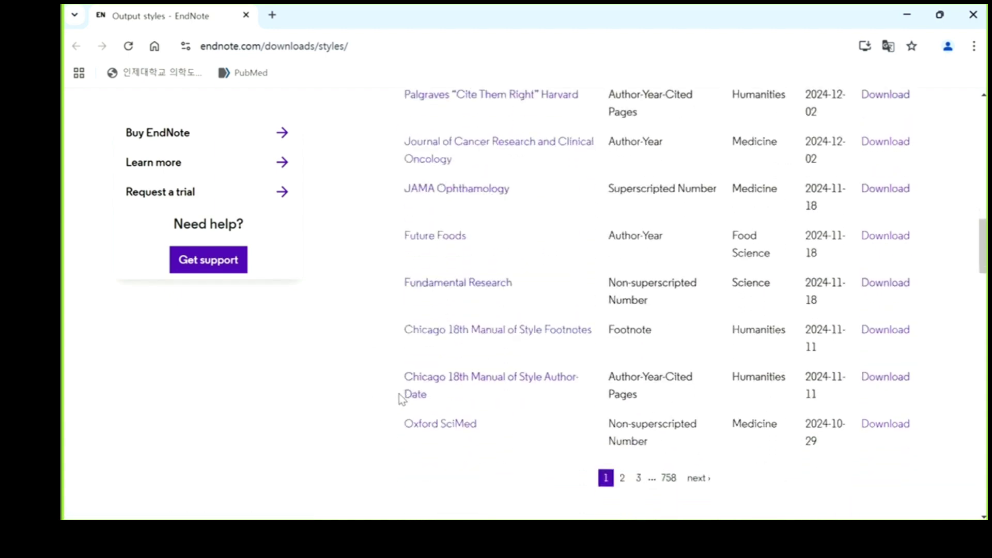
pyautogui.scroll(7, 400, 398)
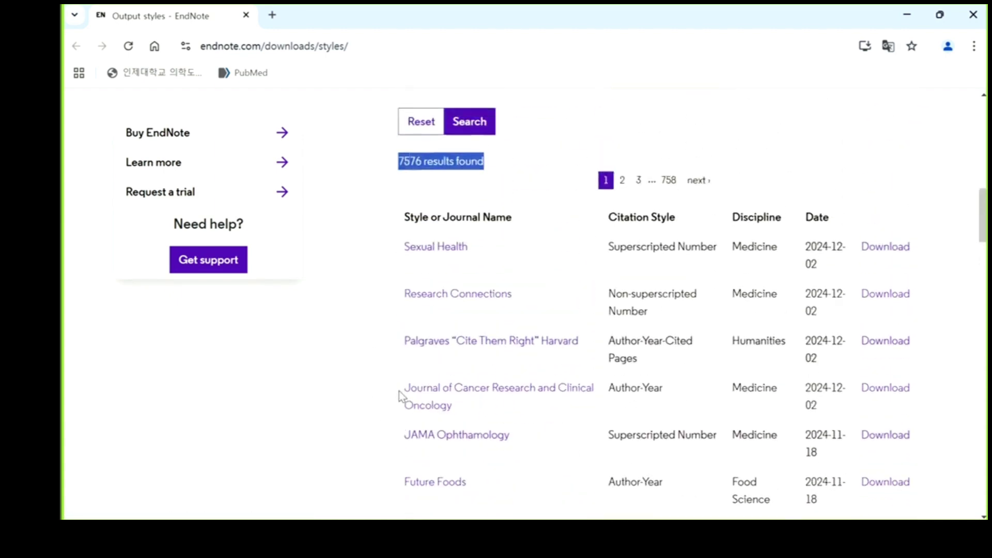
pyautogui.scroll(4, 400, 394)
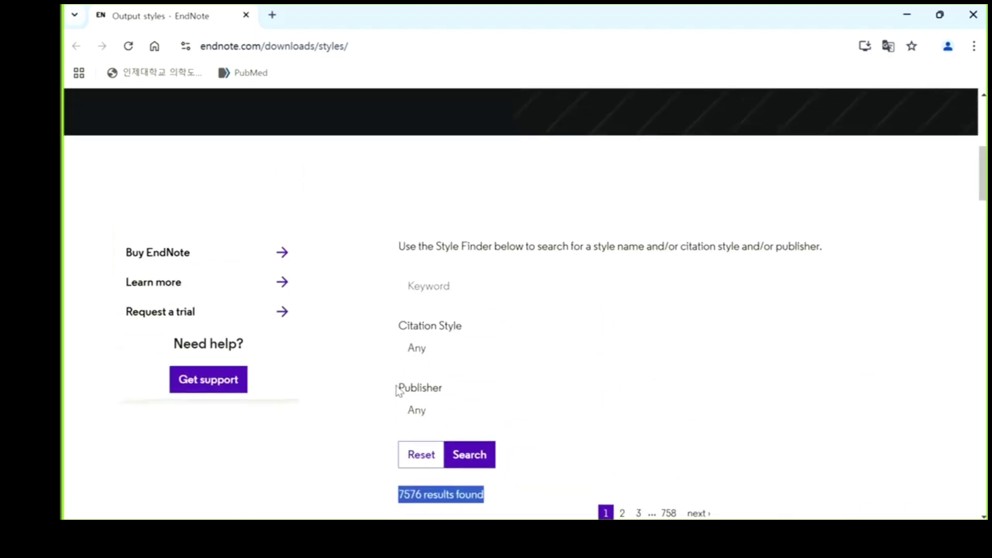
pyautogui.click(444, 288)
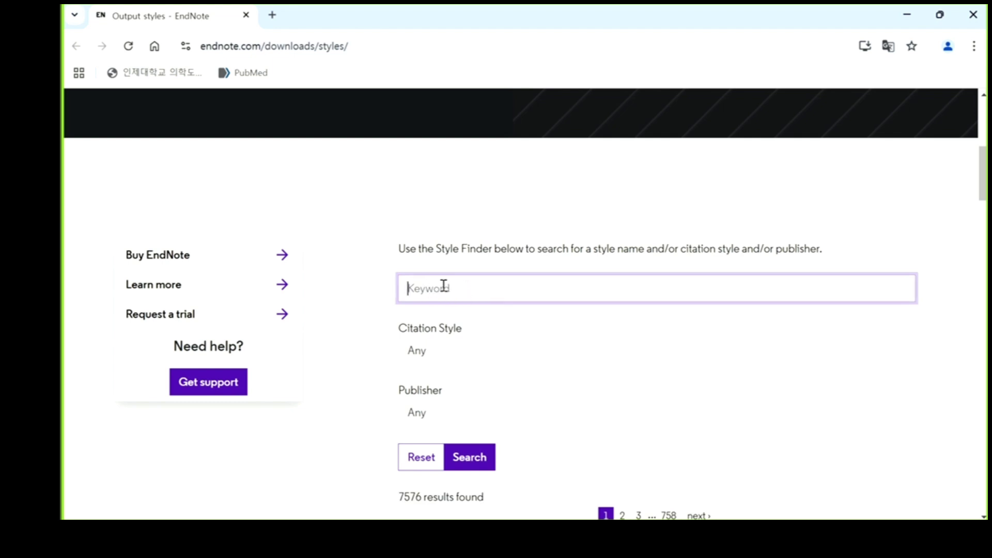
pyautogui.scroll(-3, 447, 283)
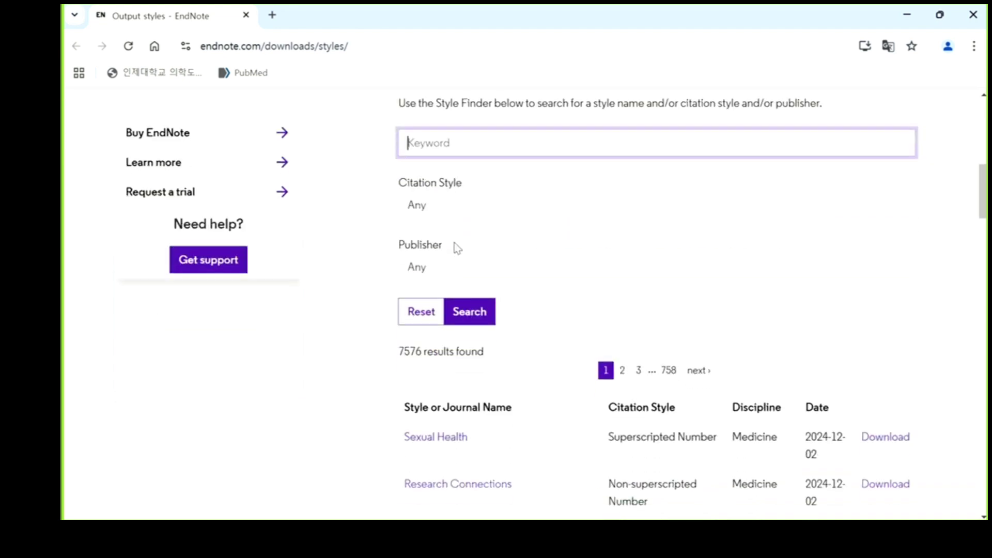
pyautogui.write('Scientific Reports')
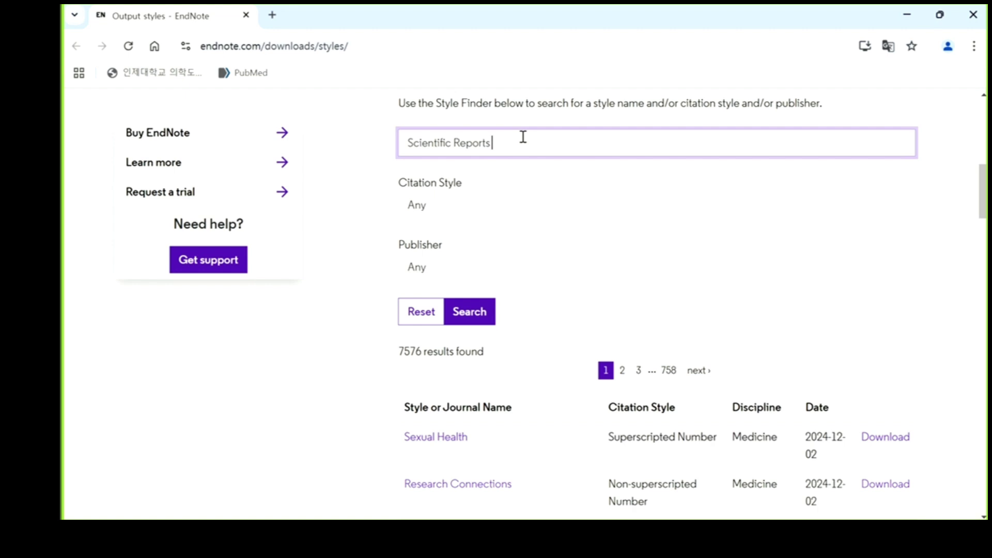
pyautogui.click(466, 311)
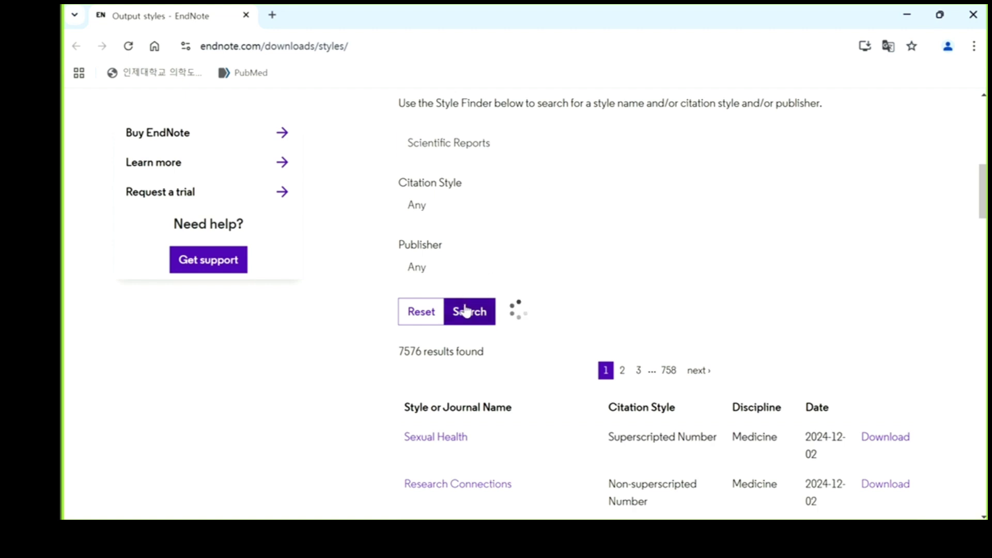
# Download the Nature Scientific Reports style, open the downloaded file in EndNote, and minimize the browser
pyautogui.click(488, 142)
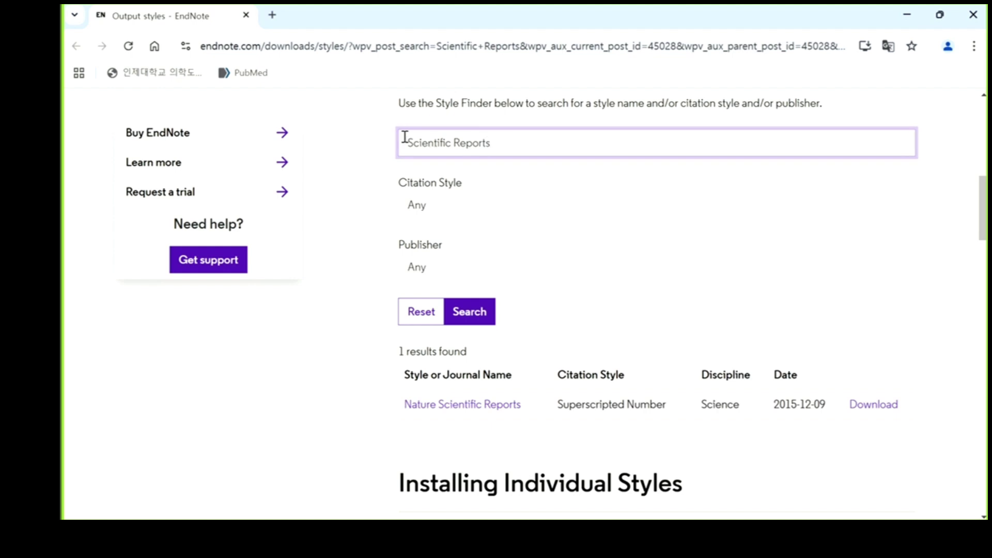
pyautogui.moveTo(401, 137); pyautogui.dragTo(518, 141)
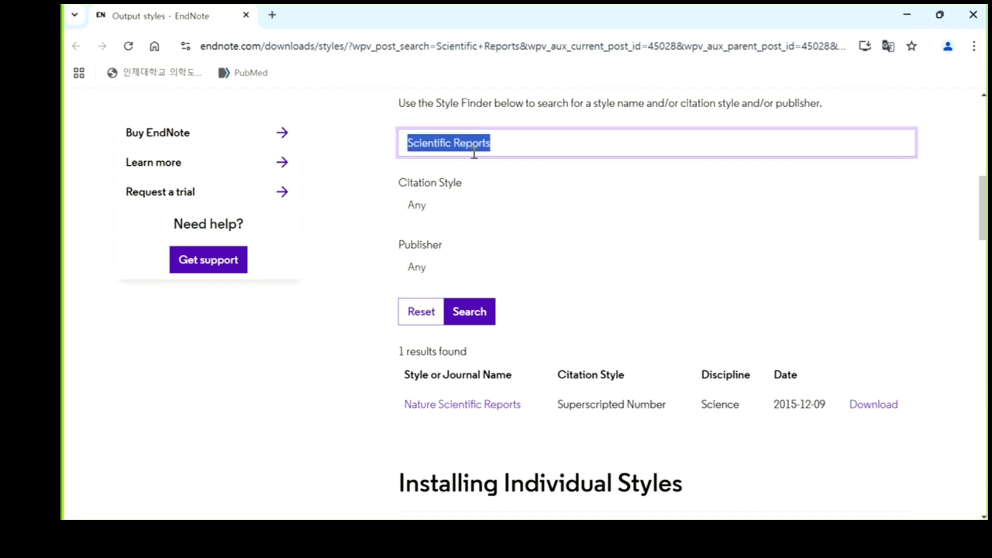
pyautogui.click(502, 148)
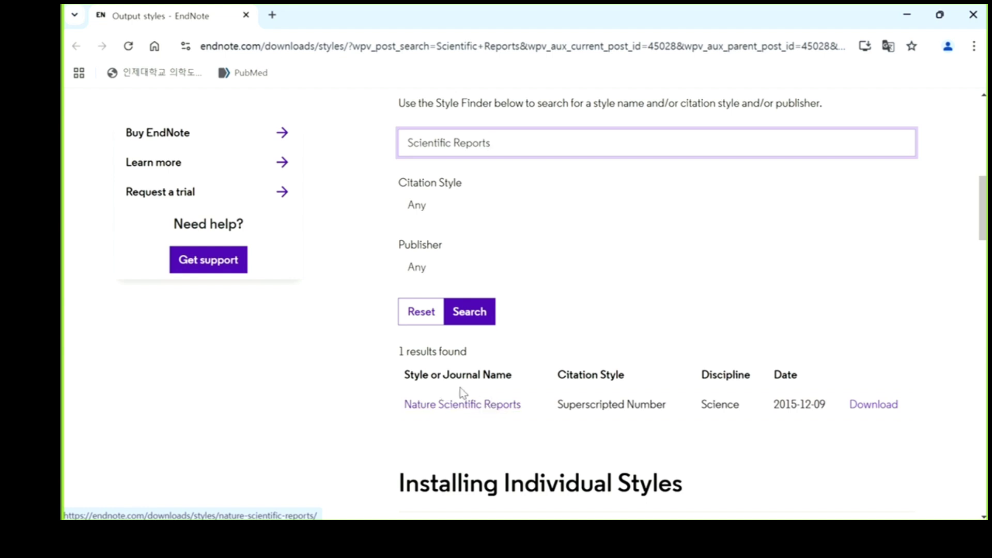
pyautogui.click(872, 408)
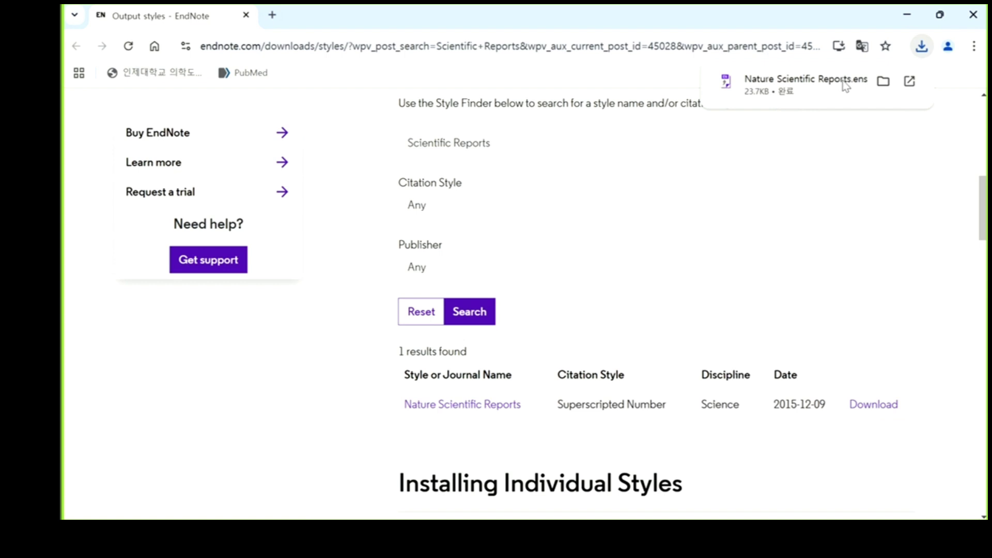
pyautogui.moveTo(841, 93)
pyautogui.click(817, 85)
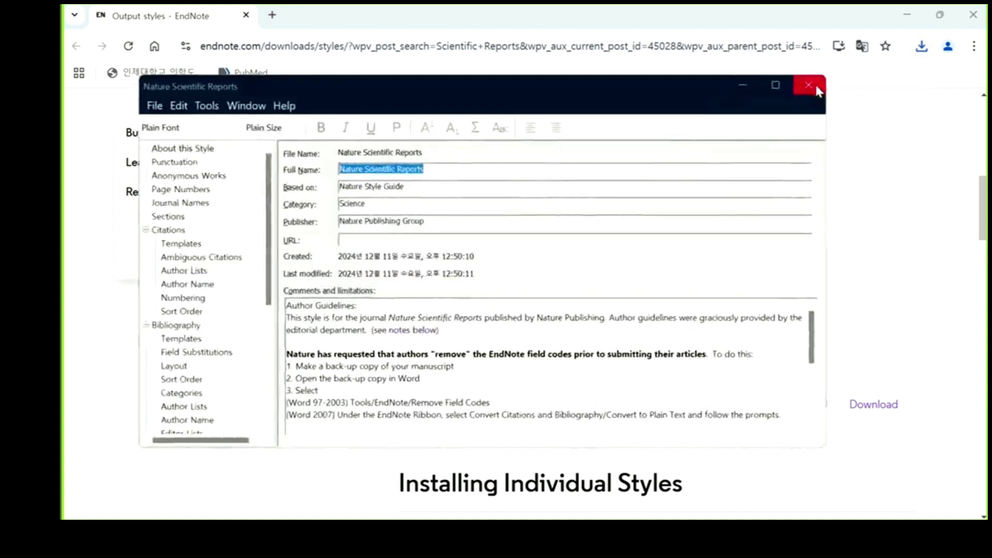
pyautogui.click(921, 16)
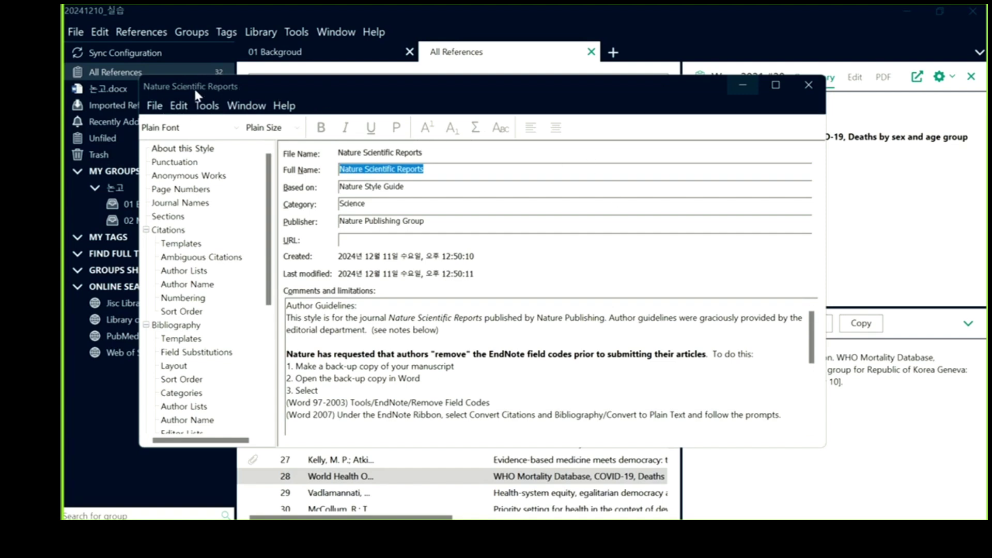
# Save the opened style under the name Nature Scientific Reports_20241211 and close its style window
pyautogui.click(149, 107)
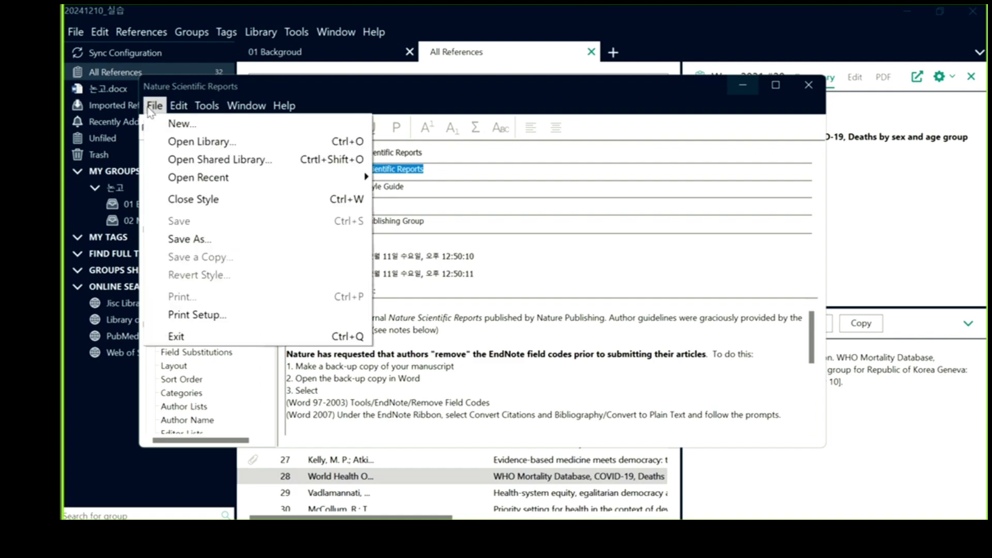
pyautogui.click(213, 239)
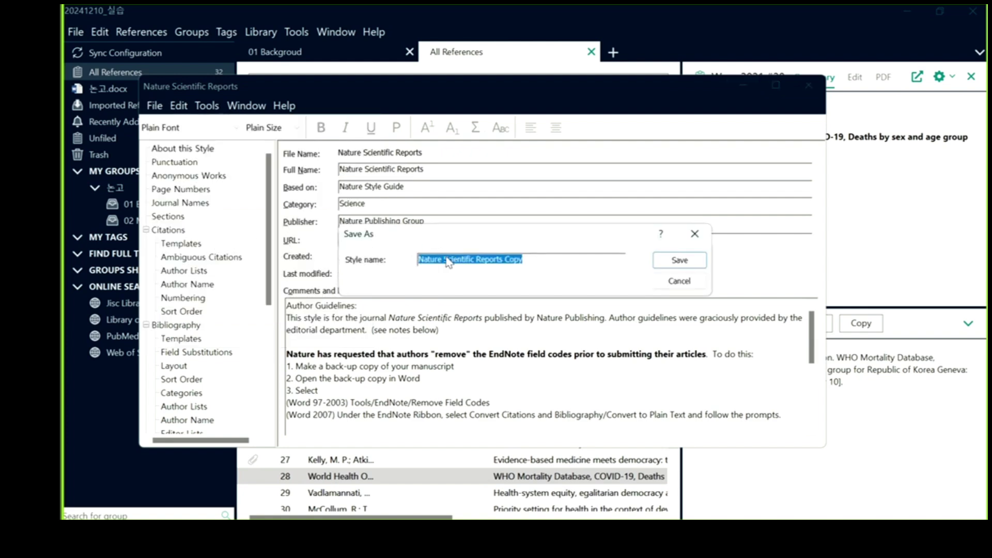
pyautogui.click(502, 259)
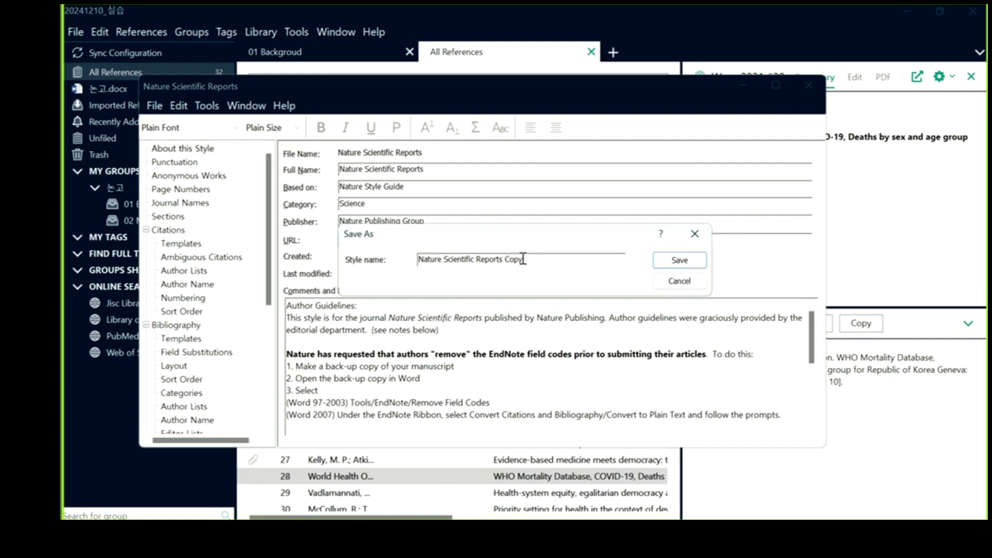
pyautogui.moveTo(503, 260); pyautogui.dragTo(567, 257)
pyautogui.press('BackSpace')
pyautogui.click(687, 262)
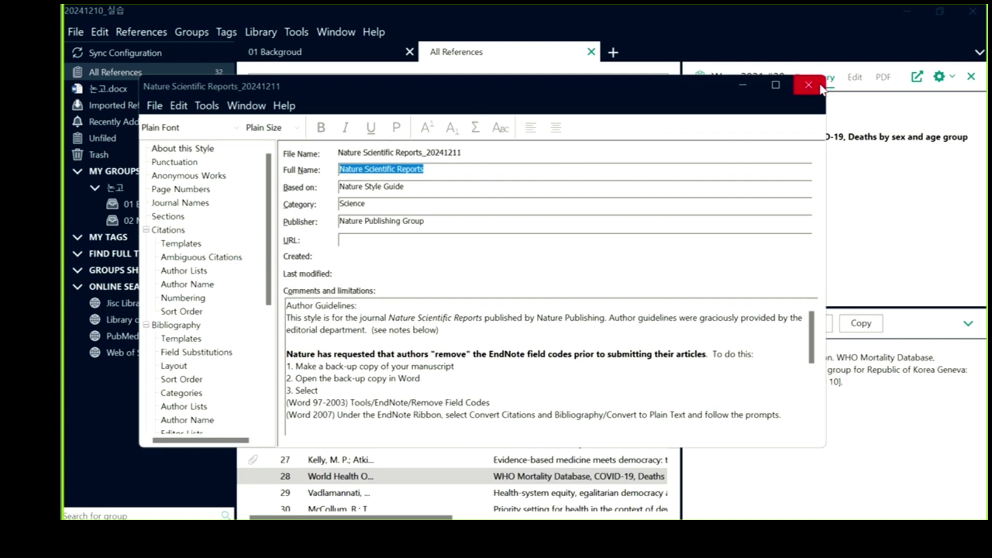
pyautogui.click(818, 90)
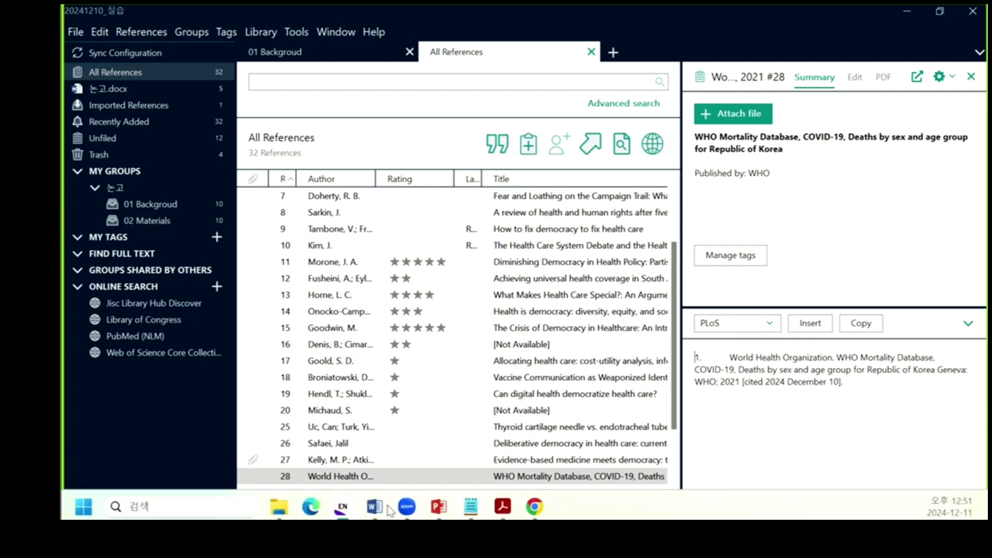
# Switch to the 논고 document in Word and look through its EndNote styles for the saved Nature Scientific Reports style without choosing one
pyautogui.click(379, 509)
pyautogui.scroll(3, 443, 273)
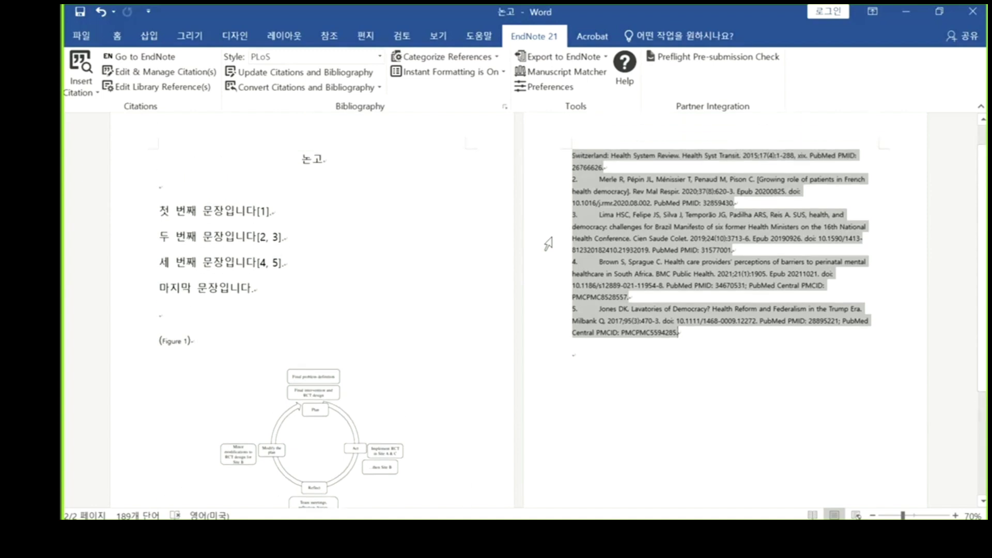
pyautogui.click(261, 263)
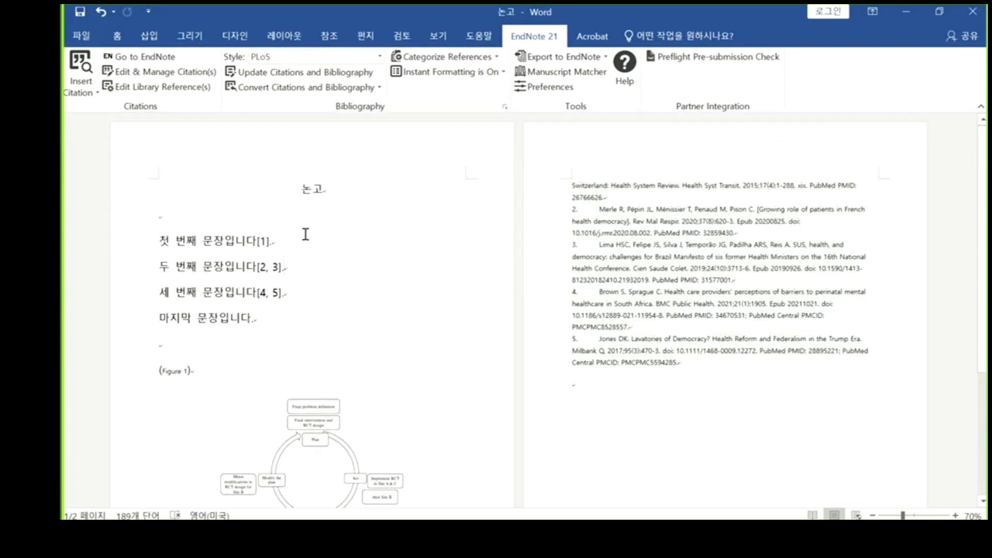
pyautogui.click(380, 56)
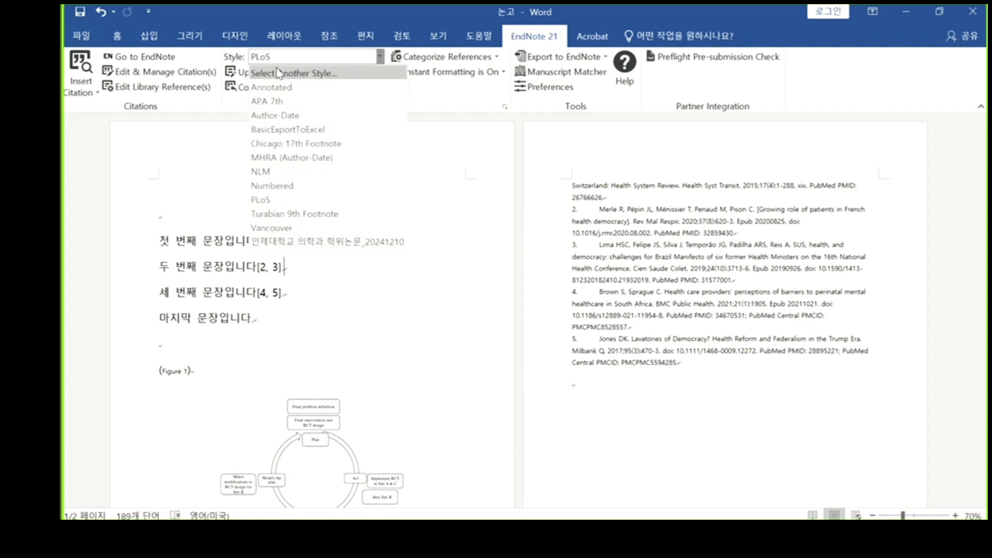
pyautogui.click(292, 73)
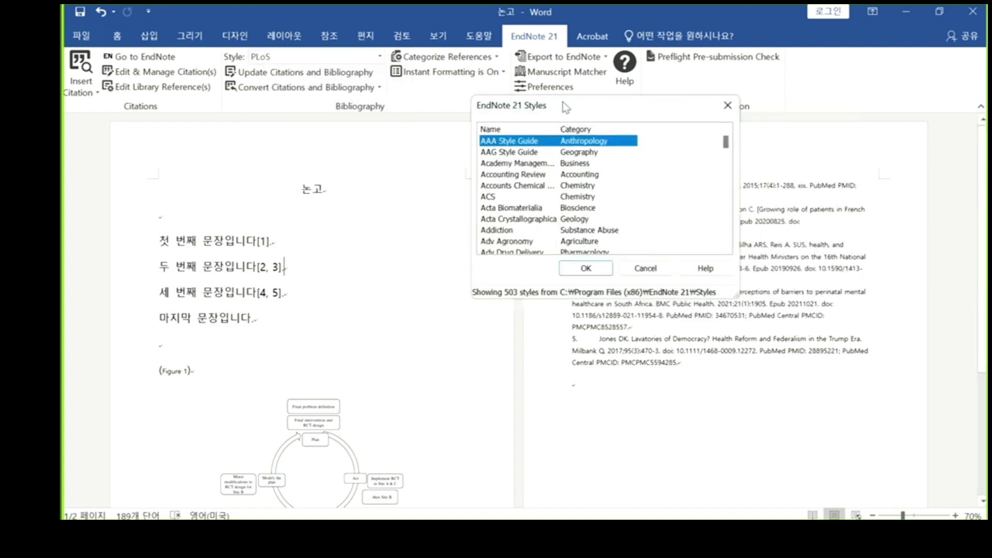
pyautogui.moveTo(602, 111); pyautogui.dragTo(391, 91)
pyautogui.scroll(-20, 434, 196)
pyautogui.scroll(-10, 437, 197)
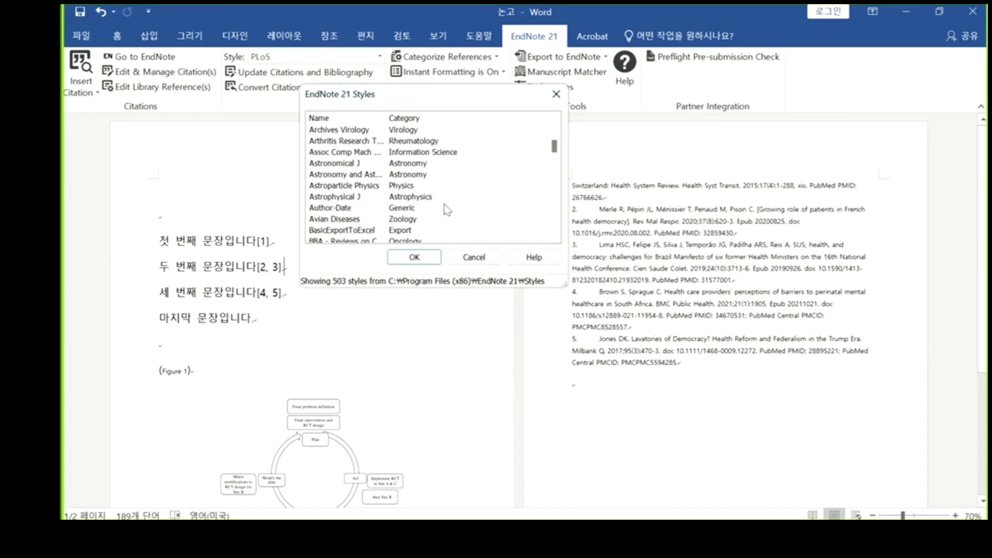
pyautogui.click(556, 93)
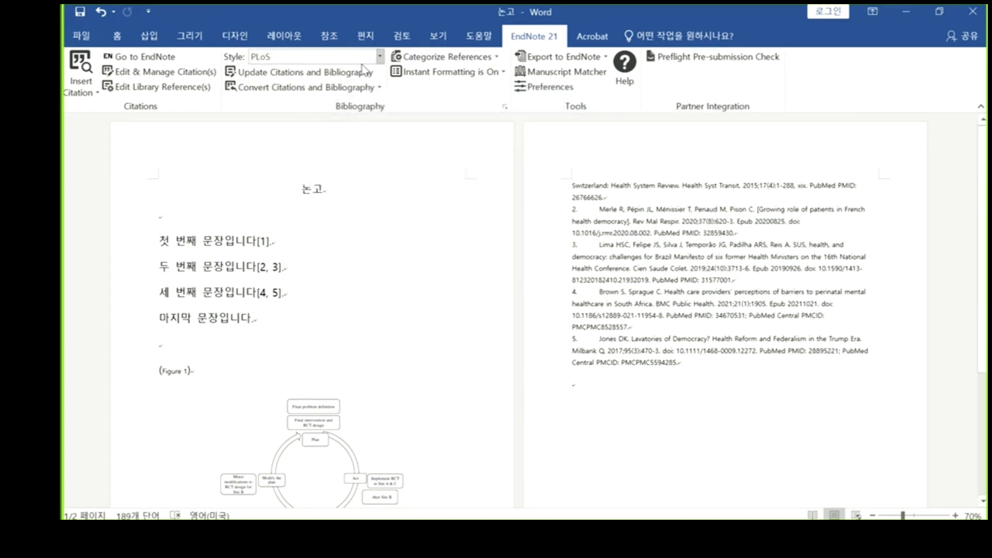
pyautogui.click(380, 56)
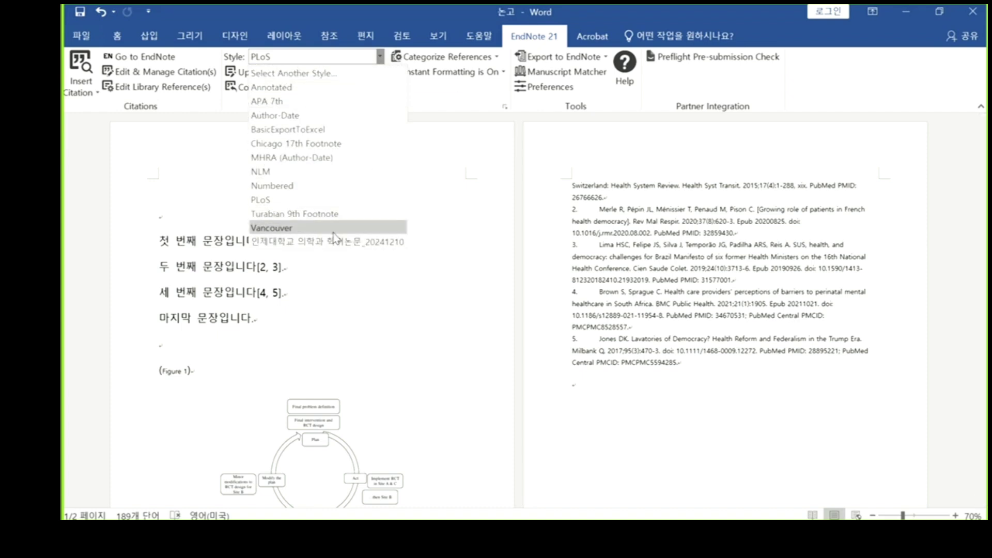
pyautogui.click(355, 355)
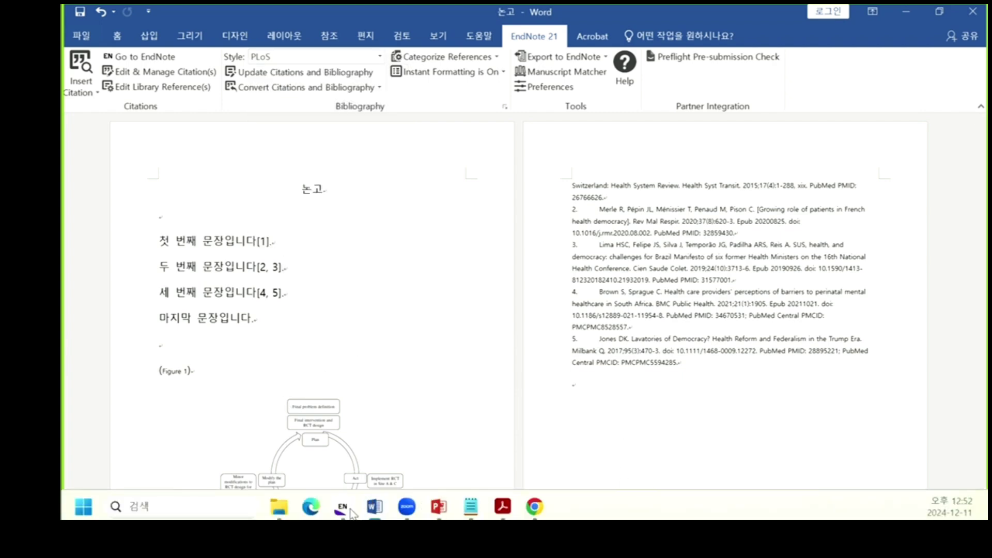
# Switch to EndNote, search the output style chooser for 241211, and choose Nature Scientific Reports_20241211
pyautogui.click(350, 512)
pyautogui.click(770, 326)
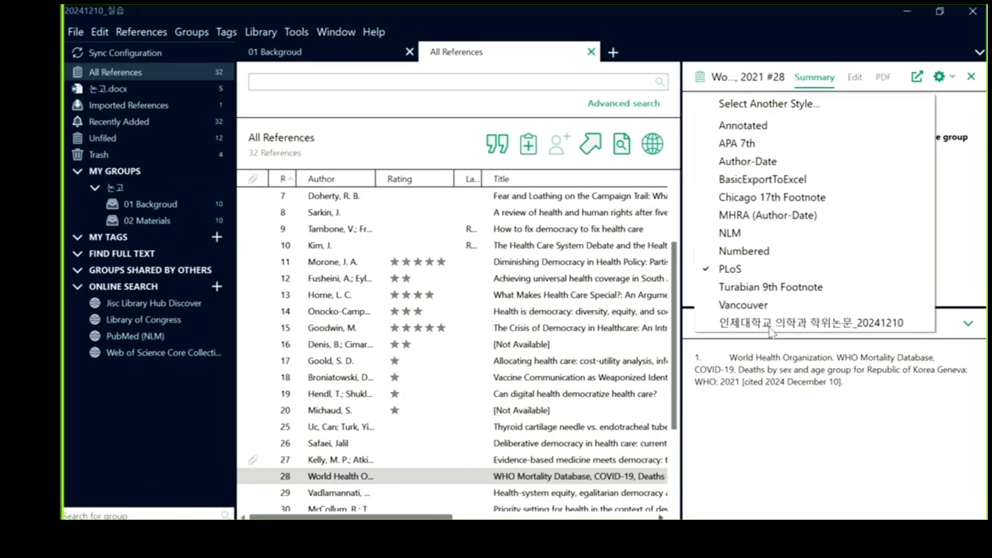
pyautogui.click(793, 105)
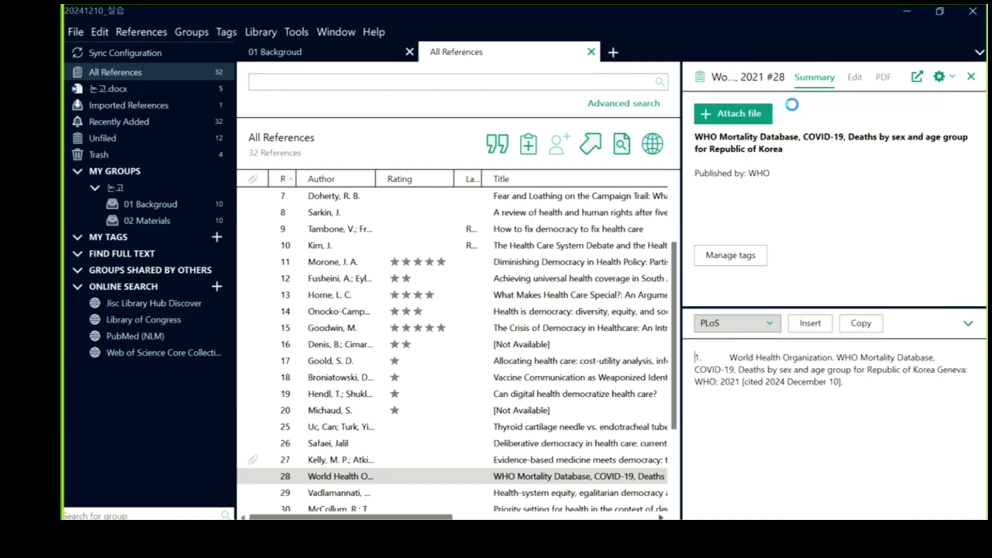
pyautogui.click(411, 277)
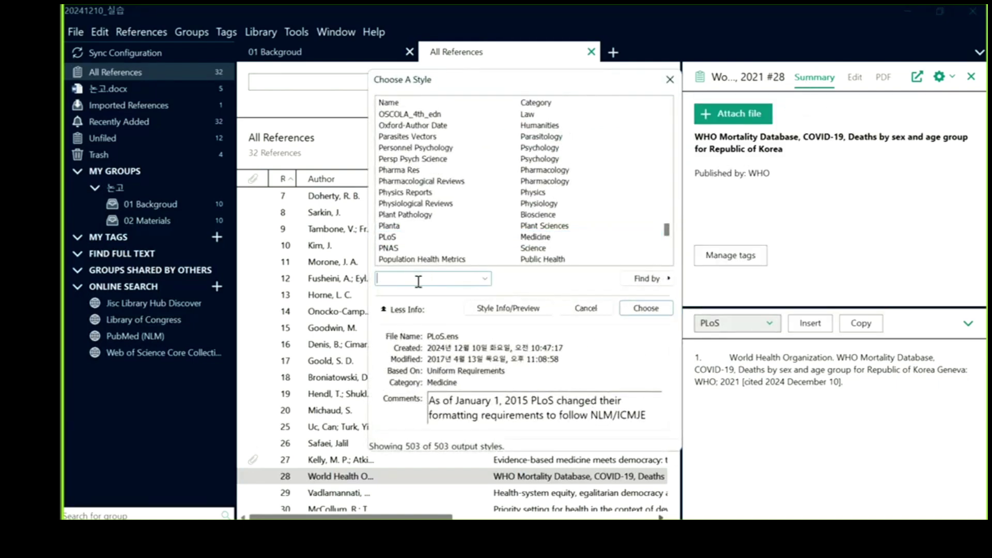
pyautogui.write('241211')
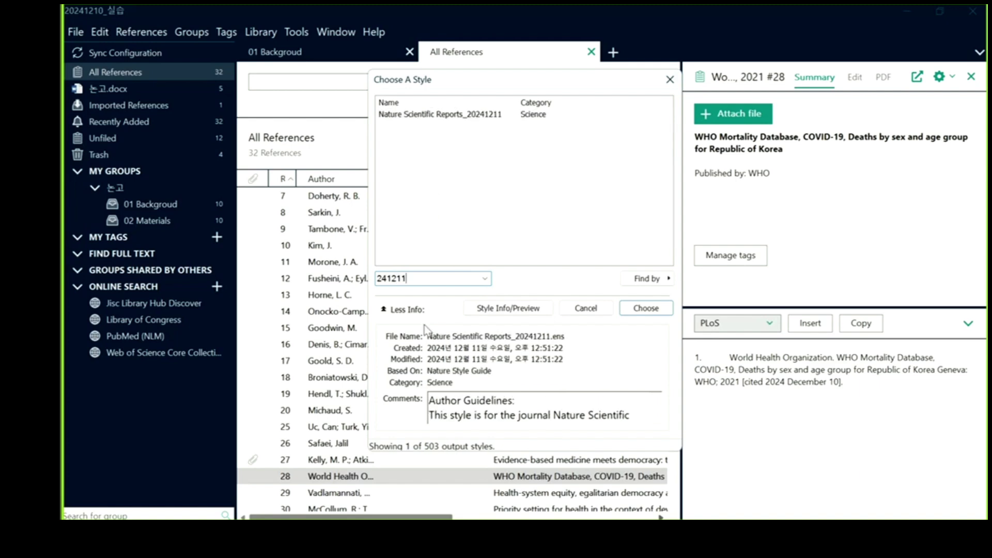
pyautogui.click(489, 113)
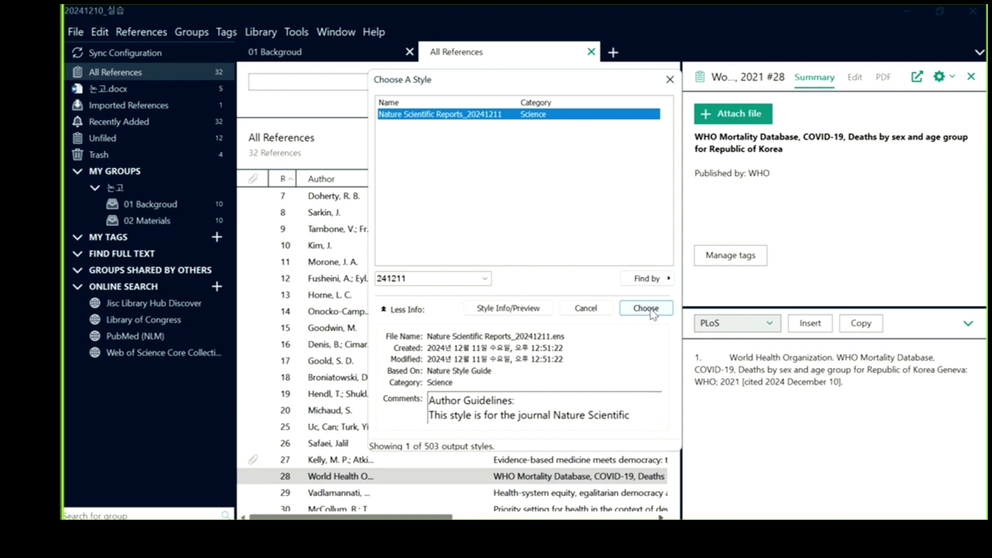
pyautogui.click(646, 309)
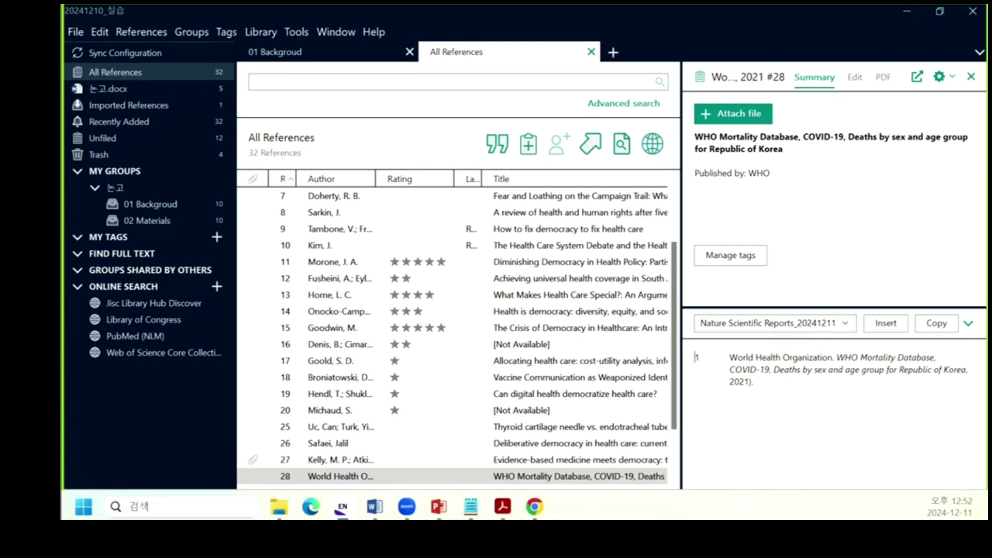
# Switch to the 논고 document in Word, apply the Nature Scientific Reports_20241211 style, and review the citations and reference list
pyautogui.click(376, 510)
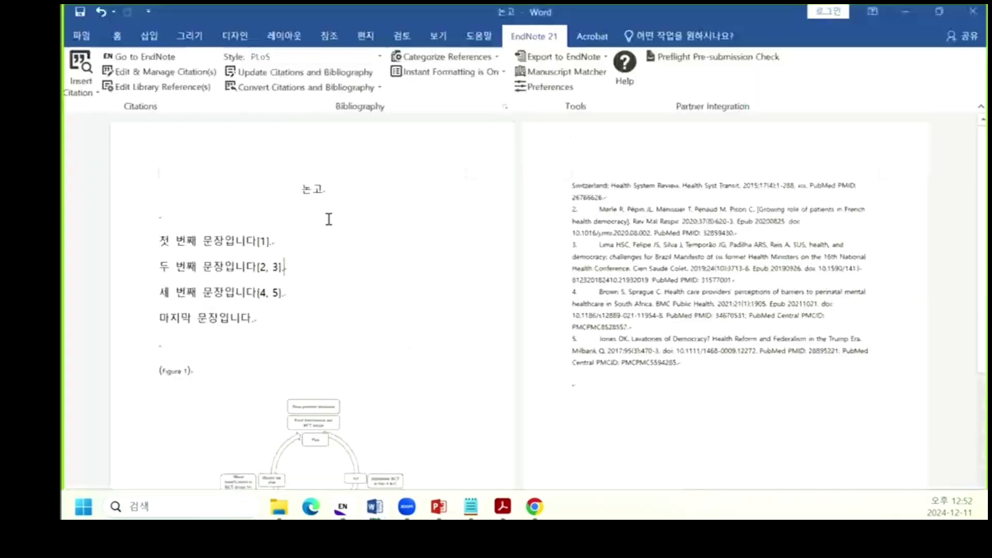
pyautogui.click(330, 58)
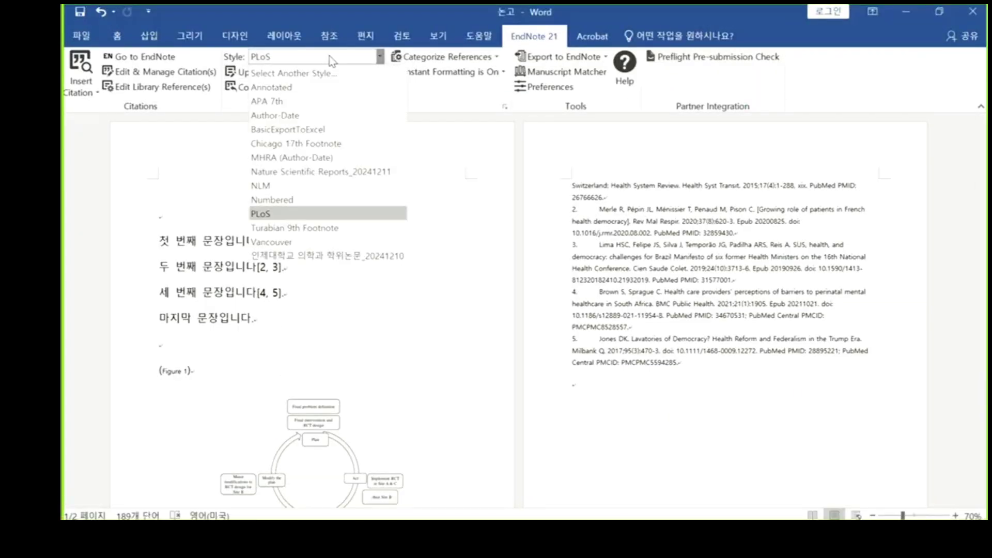
pyautogui.click(335, 178)
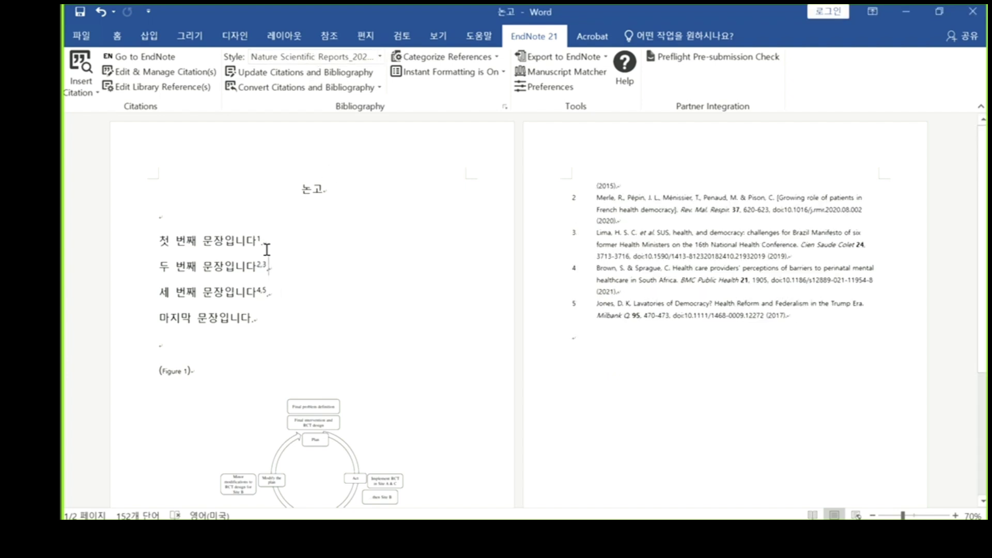
pyautogui.click(715, 292)
pyautogui.scroll(-5, 711, 297)
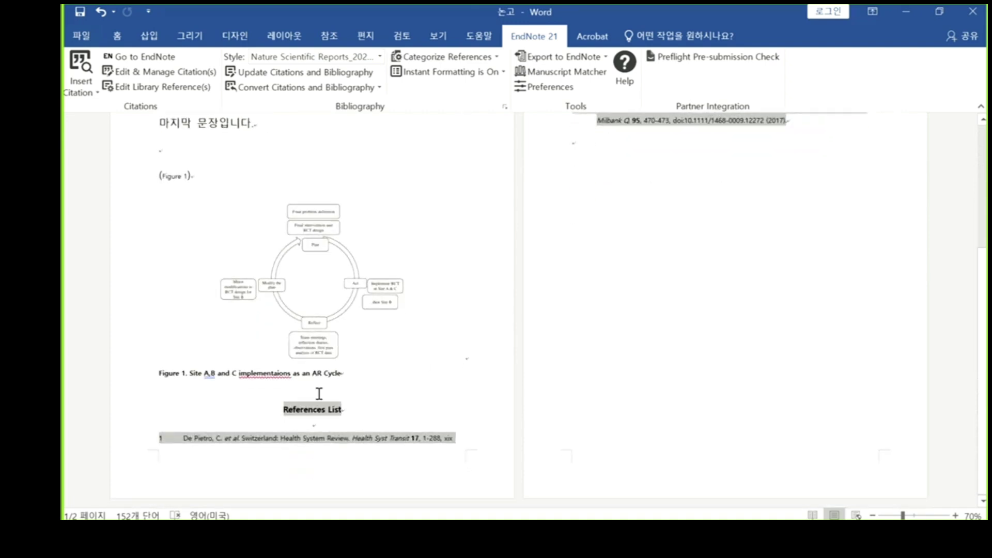
pyautogui.scroll(3, 700, 362)
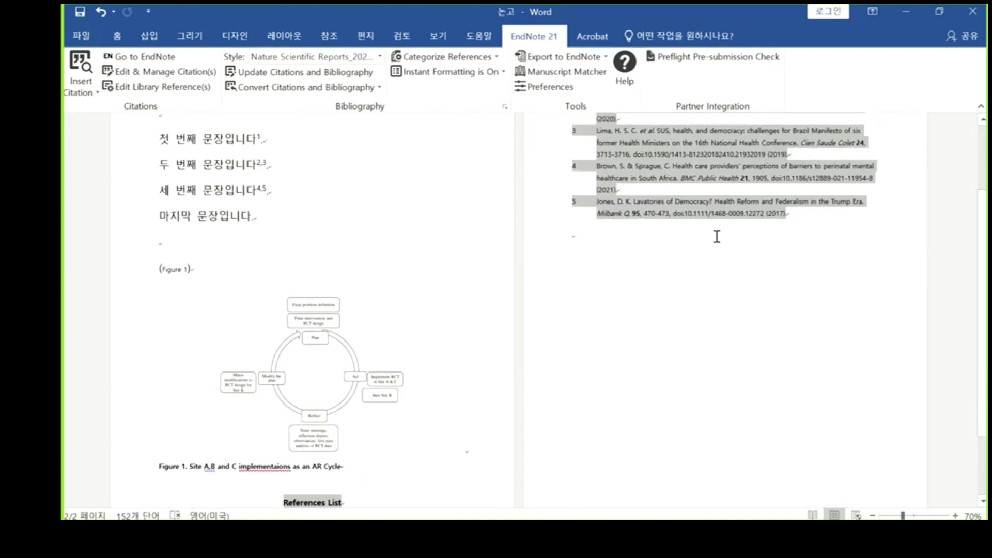
pyautogui.click(717, 236)
pyautogui.scroll(-3, 655, 336)
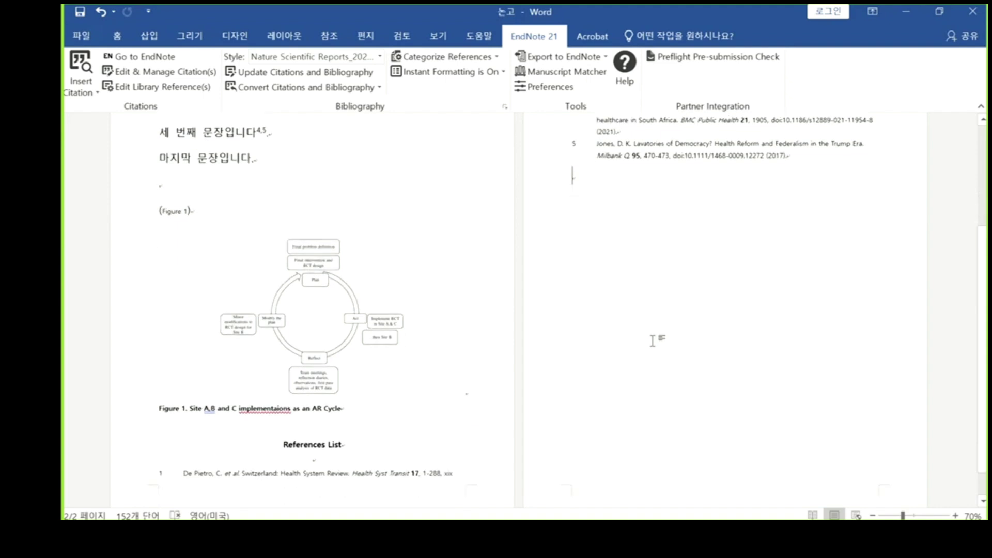
# Switch to EndNote and look over the listed output styles and the help options for finding more, without changing the style
pyautogui.click(342, 506)
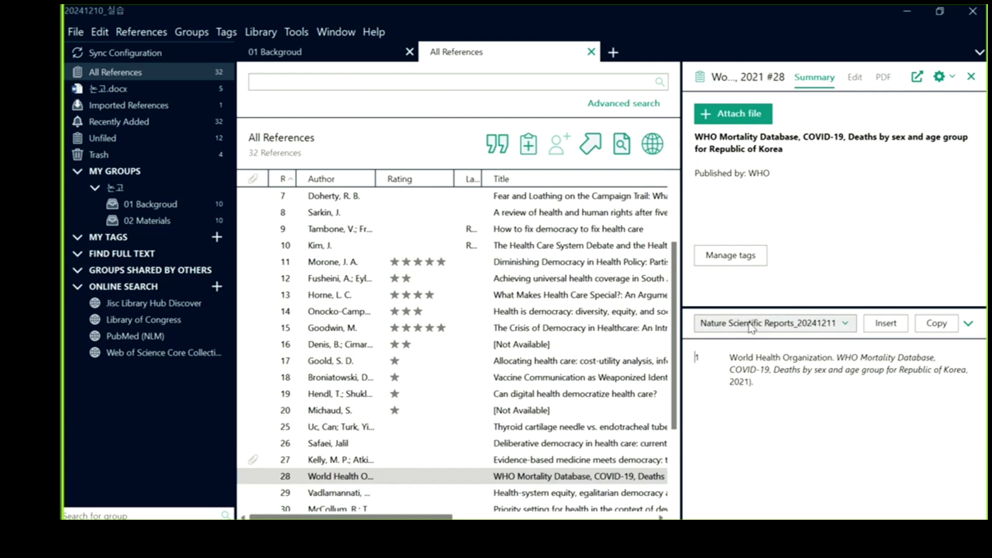
pyautogui.click(751, 326)
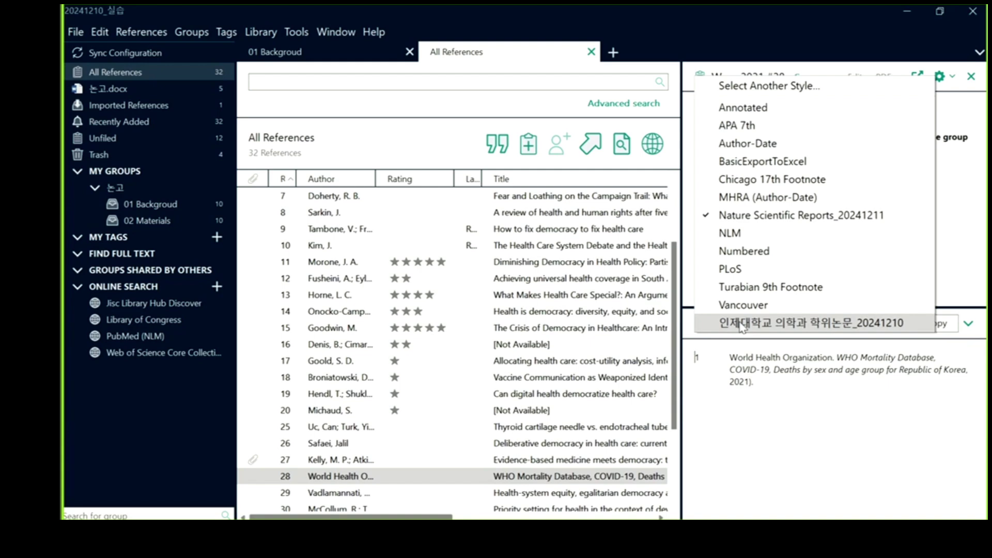
pyautogui.click(351, 32)
pyautogui.click(373, 32)
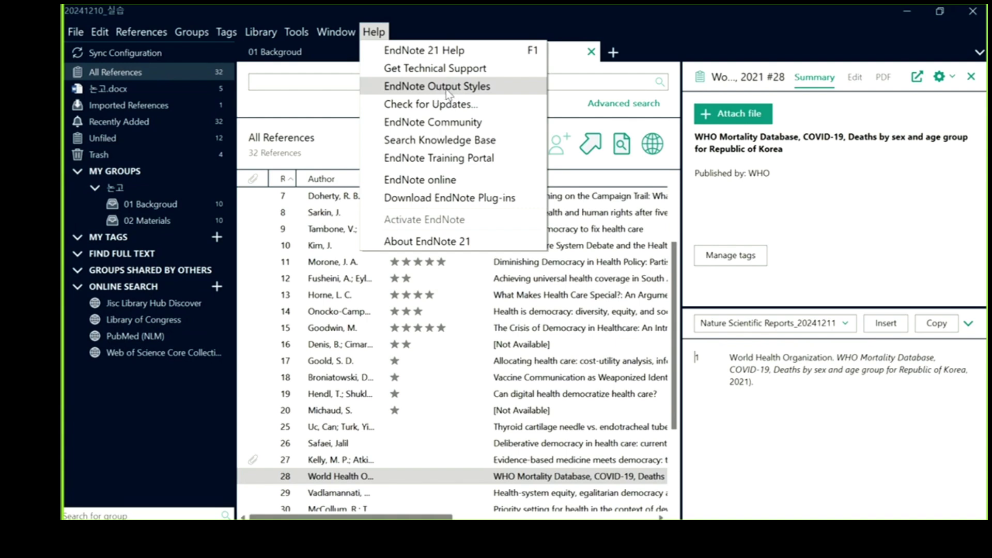
pyautogui.click(740, 323)
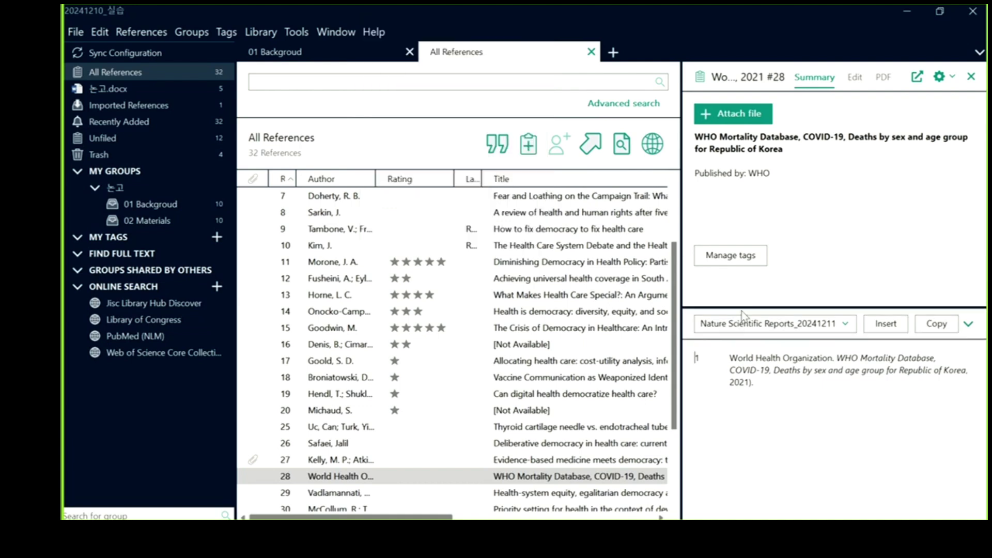
pyautogui.click(739, 323)
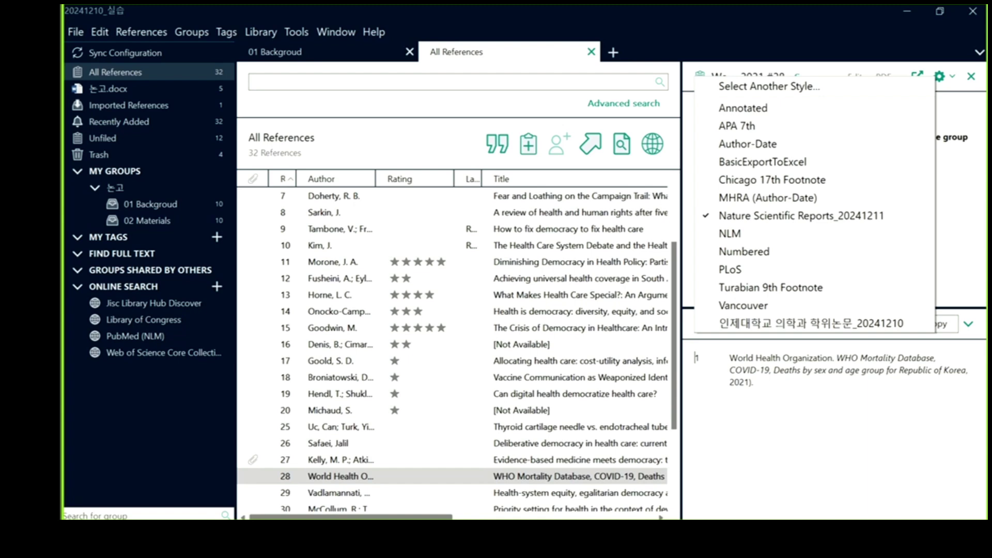
pyautogui.press('Escape')
# Switch to the EndNote guide PDF and read the pages on saving, storing, checking and creating output styles
pyautogui.hotkey('alt', 'Tab')
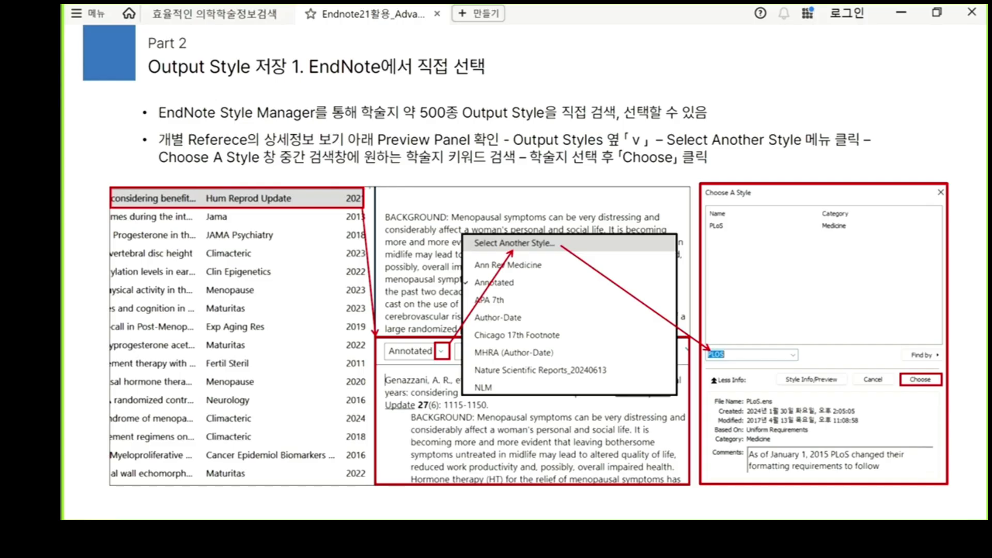
pyautogui.scroll(-1, 606, 118)
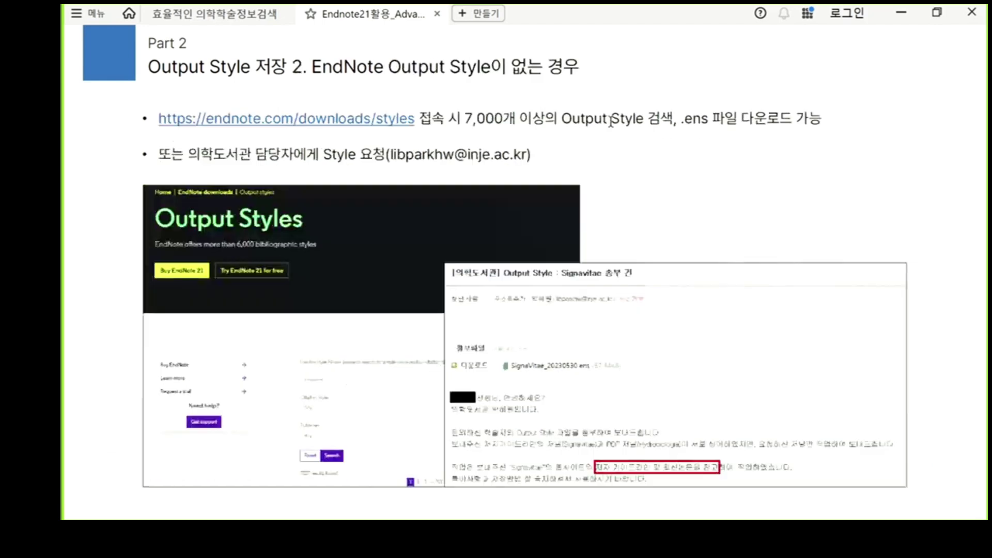
pyautogui.scroll(-1, 609, 121)
pyautogui.scroll(-1, 609, 125)
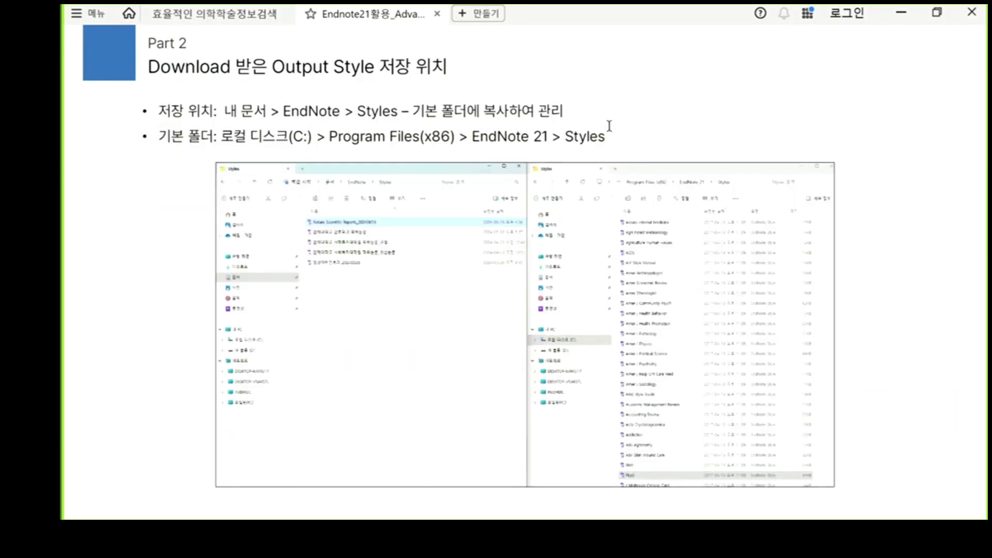
pyautogui.scroll(-1, 609, 125)
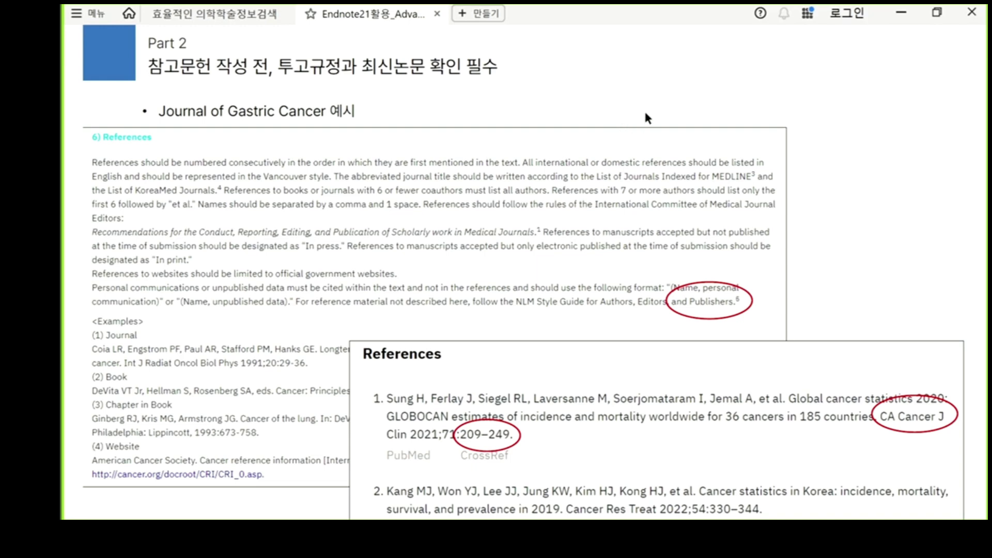
pyautogui.press('pagedown')
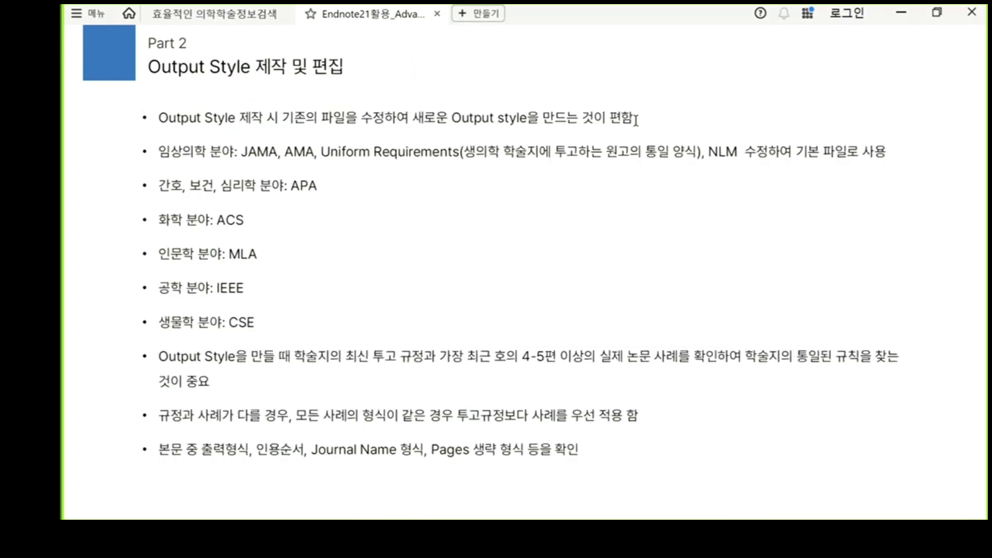
# Read the guide pages comparing PLoS previews with recent Plos One references, summarizing the needed edits, and showing where styles are edited
pyautogui.press('pagedown')
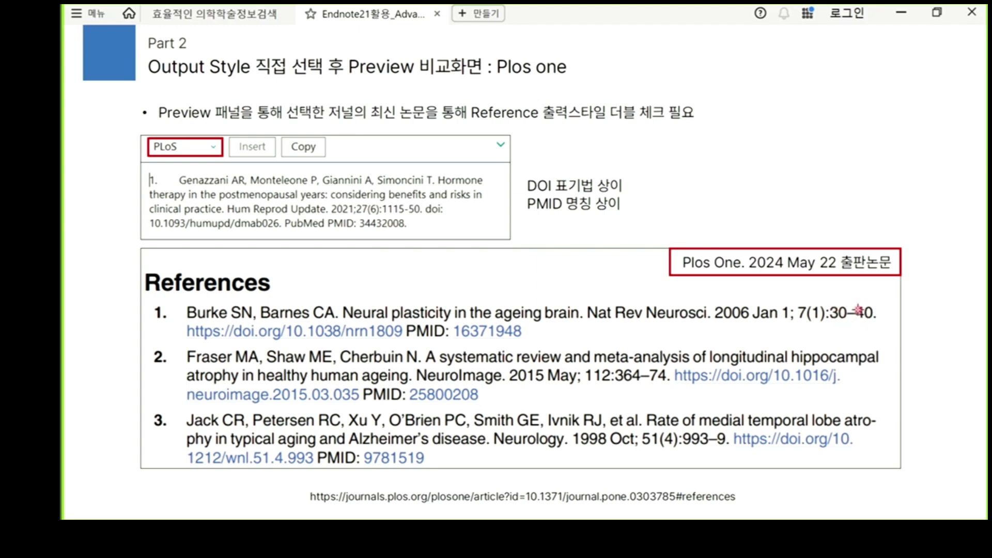
pyautogui.press('Right')
pyautogui.press('Right')
pyautogui.press('Right')
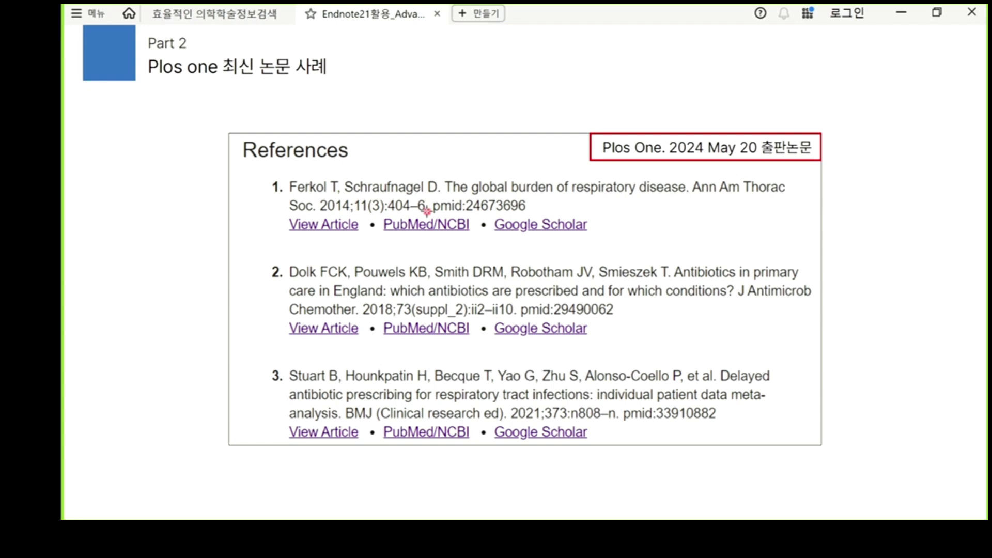
pyautogui.press('Right')
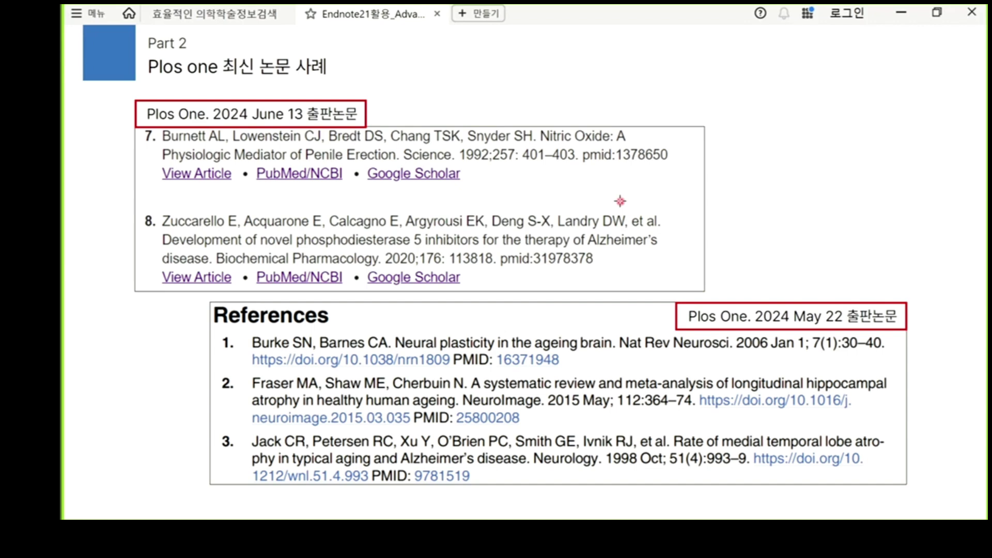
pyautogui.press('Right')
pyautogui.press('Right')
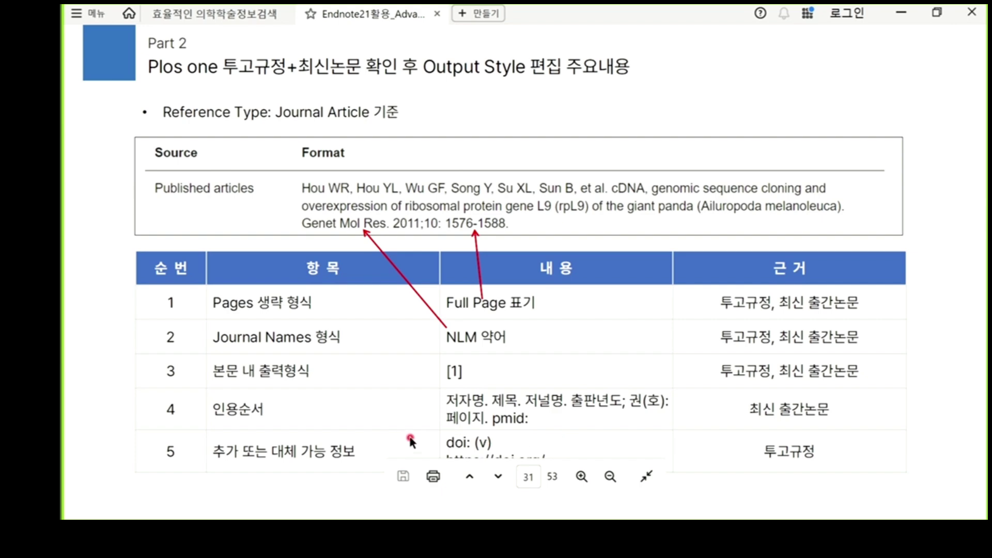
pyautogui.scroll(-2, 423, 413)
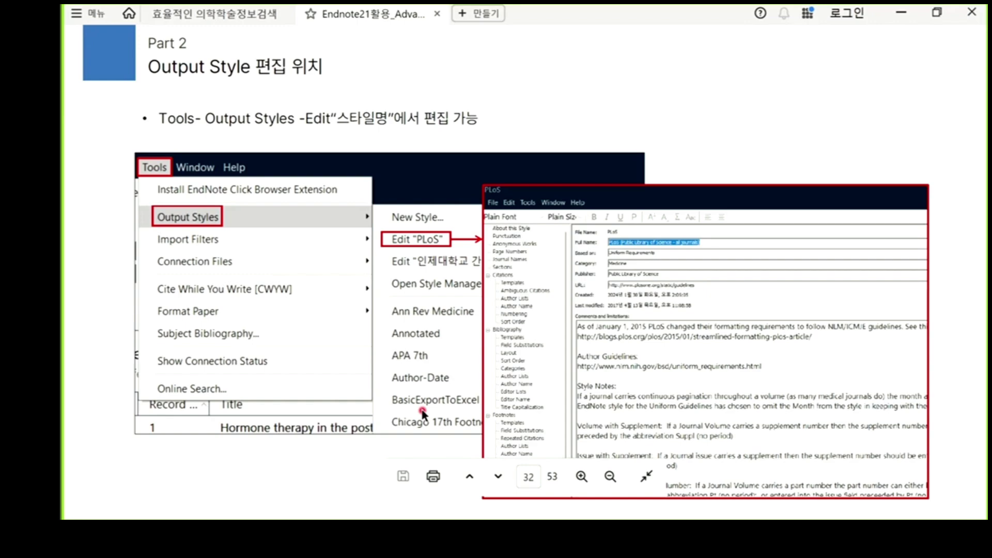
pyautogui.scroll(-8, 422, 413)
pyautogui.scroll(-4, 425, 411)
pyautogui.scroll(-1, 426, 408)
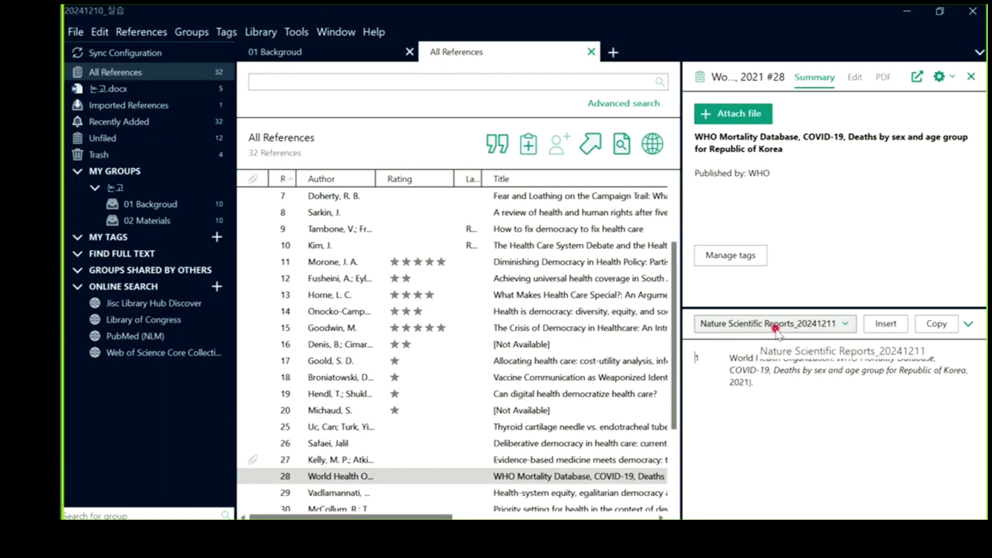
# Choose PLoS as the output style in EndNote and open it for editing in a maximized window
pyautogui.click(775, 329)
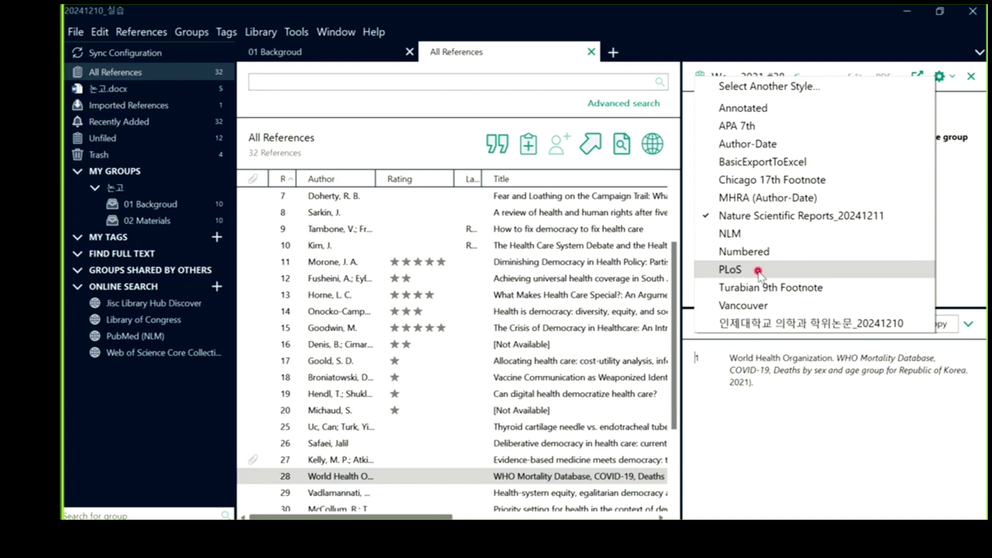
pyautogui.click(758, 271)
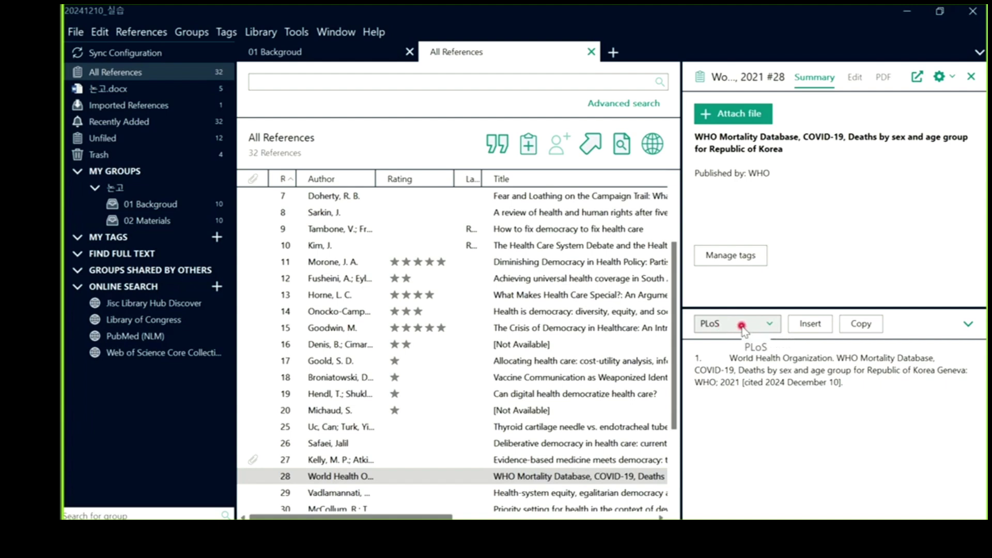
pyautogui.click(296, 33)
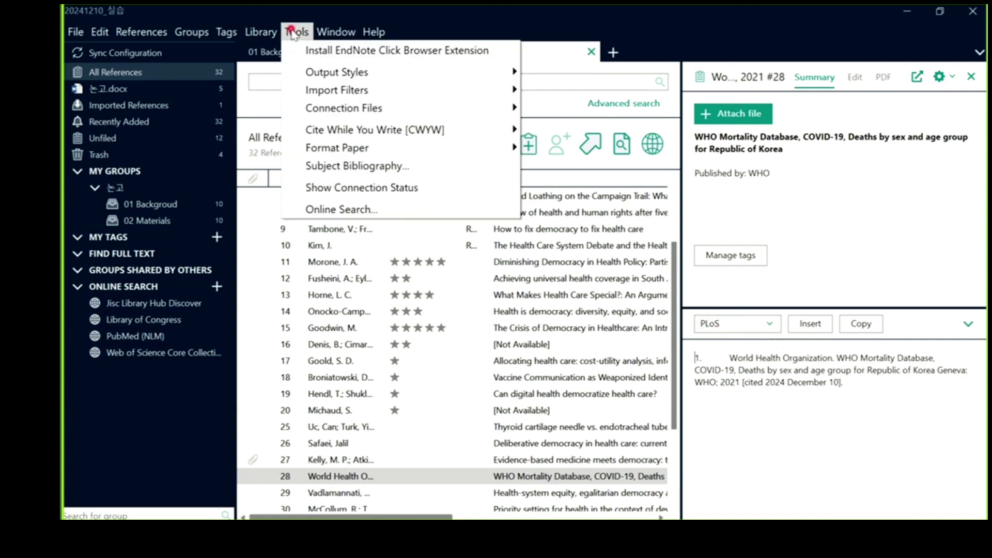
pyautogui.click(328, 73)
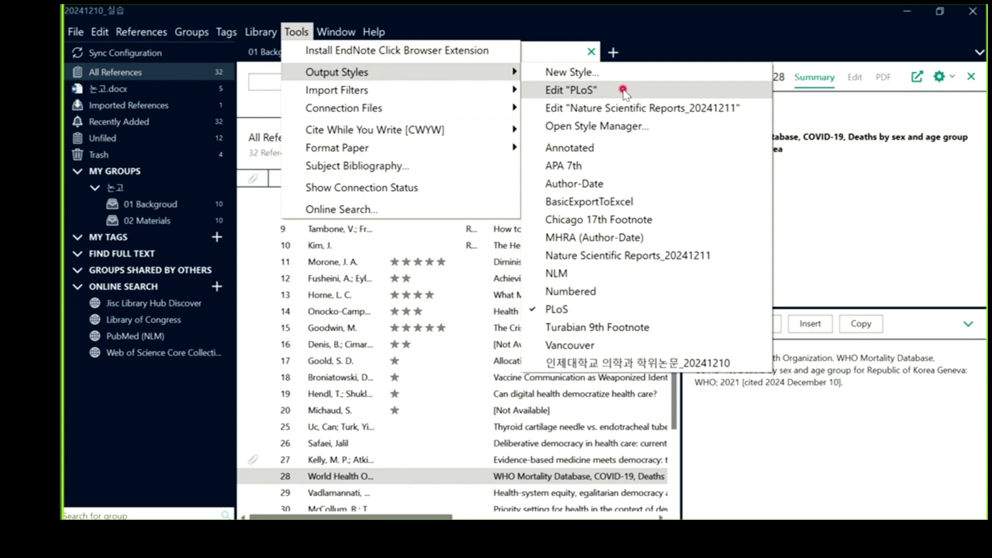
pyautogui.click(624, 91)
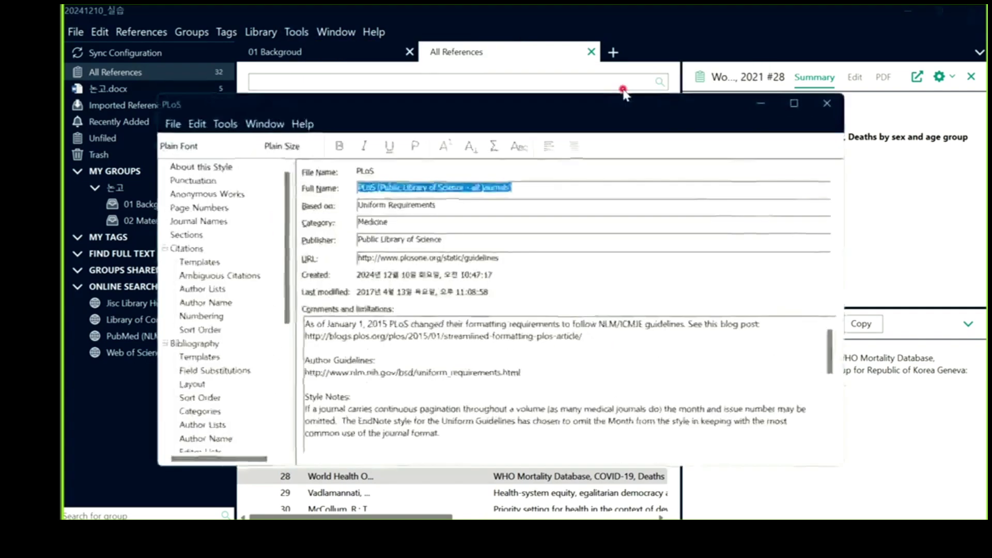
pyautogui.doubleClick(598, 96)
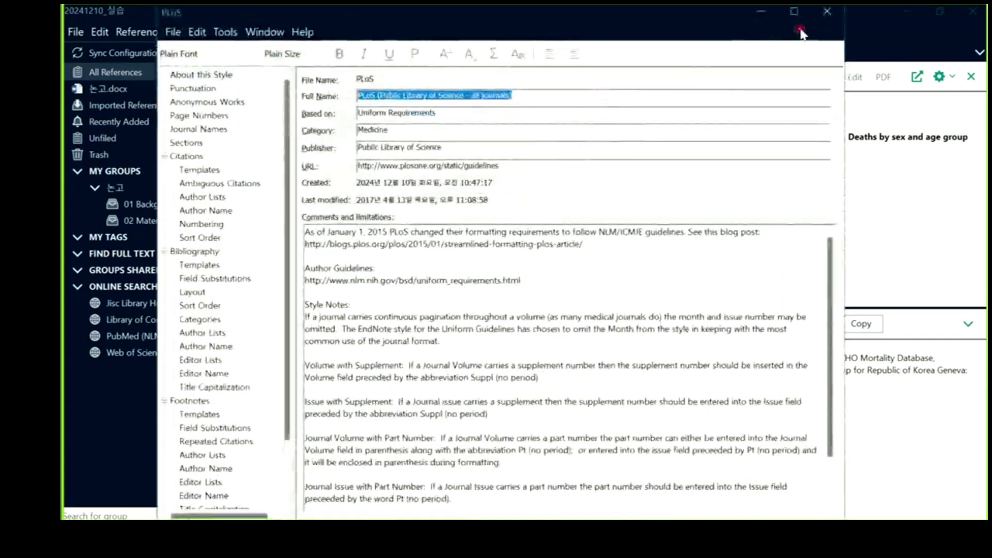
pyautogui.click(795, 11)
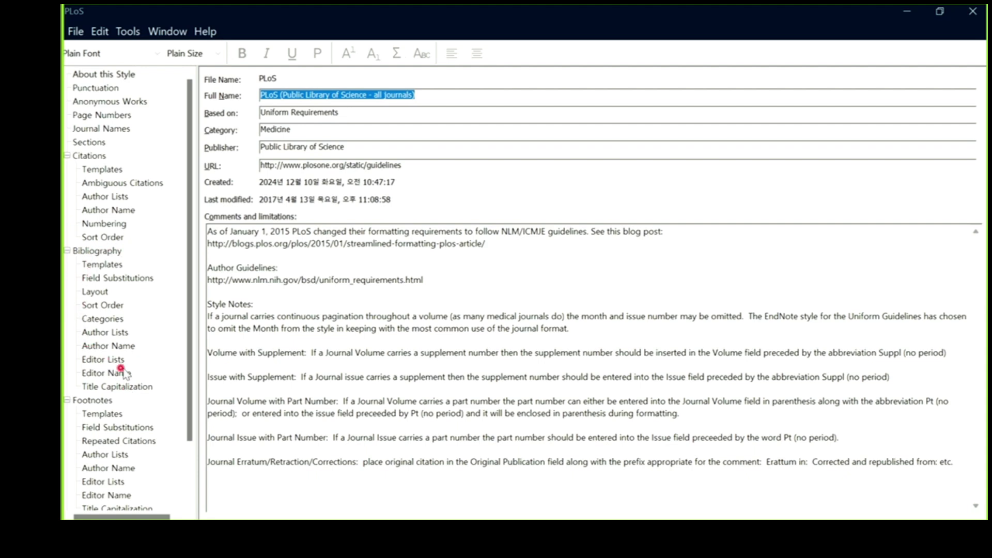
# Look through the PLoS style's sections and general information, and set its page number format to show the full range of pages
pyautogui.scroll(-2, 111, 264)
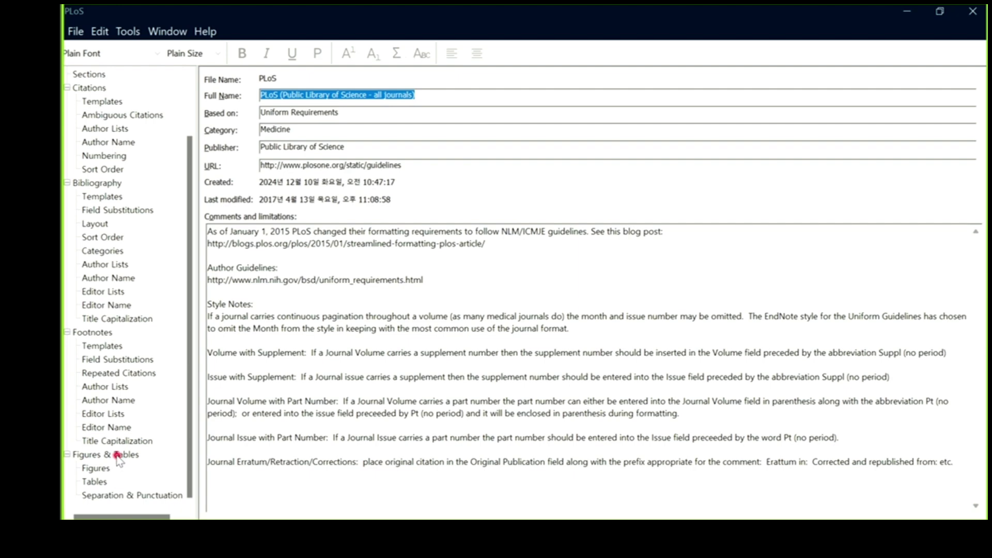
pyautogui.scroll(2, 119, 449)
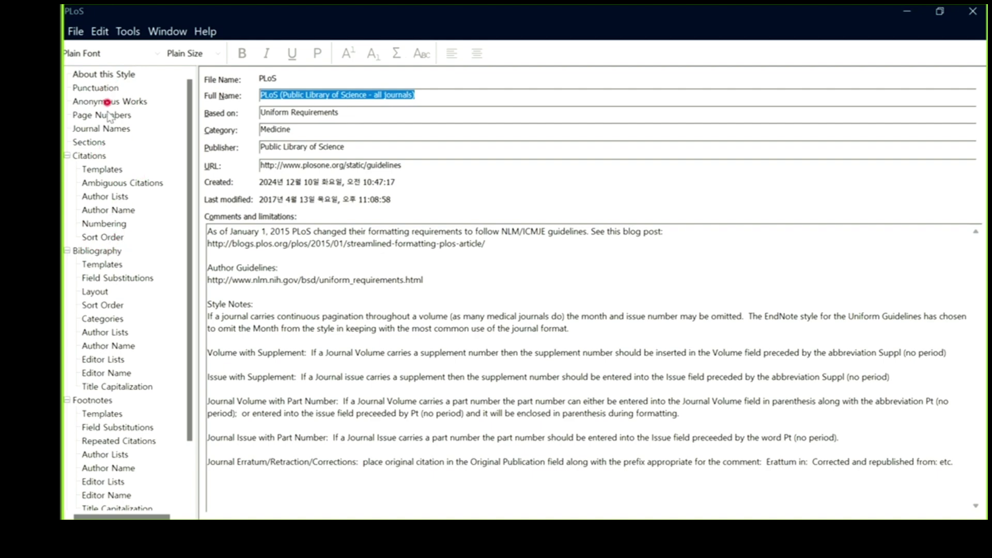
pyautogui.click(116, 76)
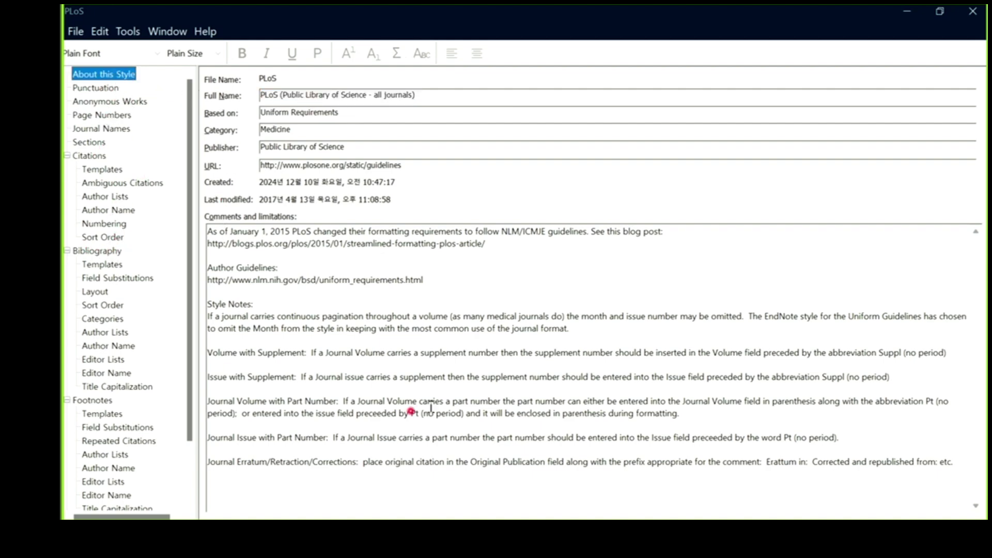
pyautogui.click(115, 114)
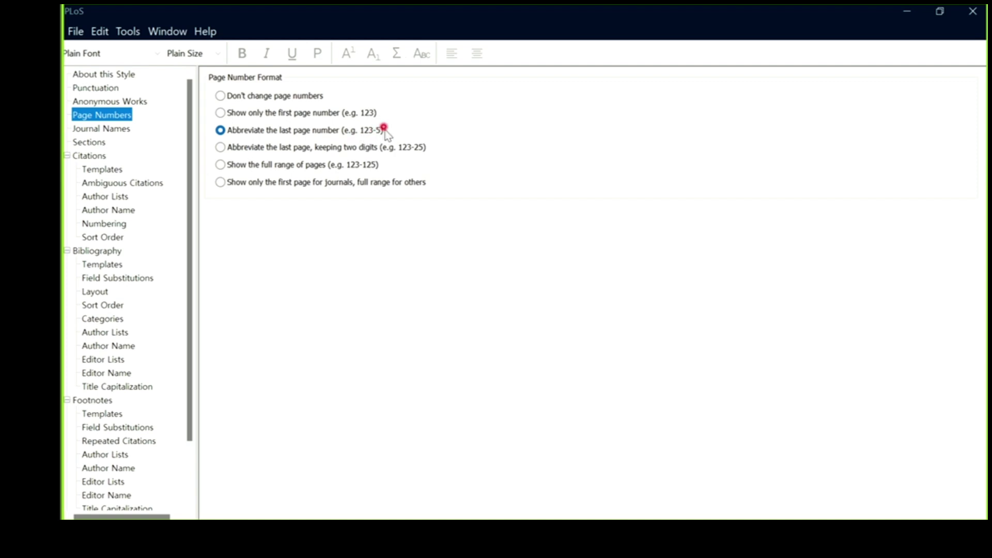
pyautogui.click(231, 165)
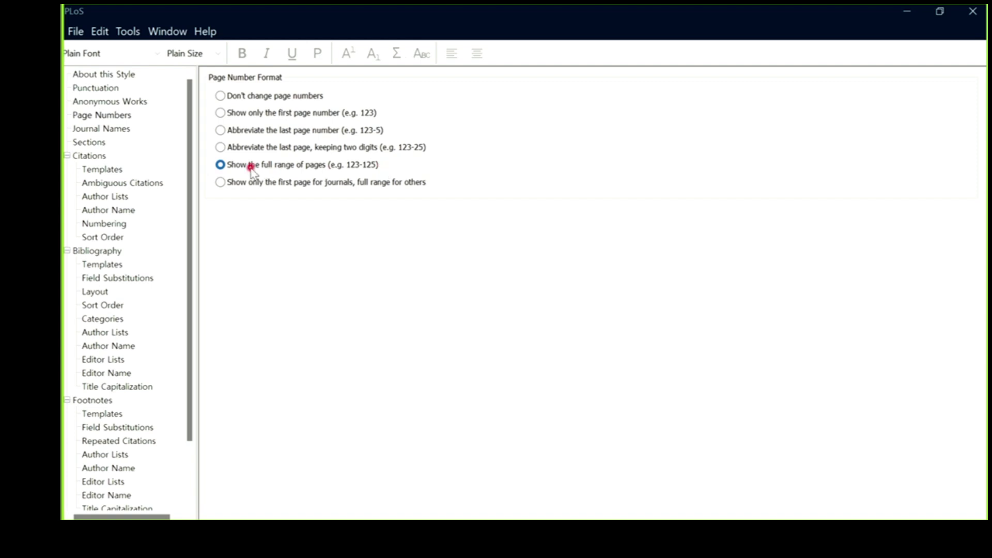
# Compare the style's journal name format options, including Abbreviation 2, with the guide's examples of full, ISO and Index Medicus names
pyautogui.click(103, 128)
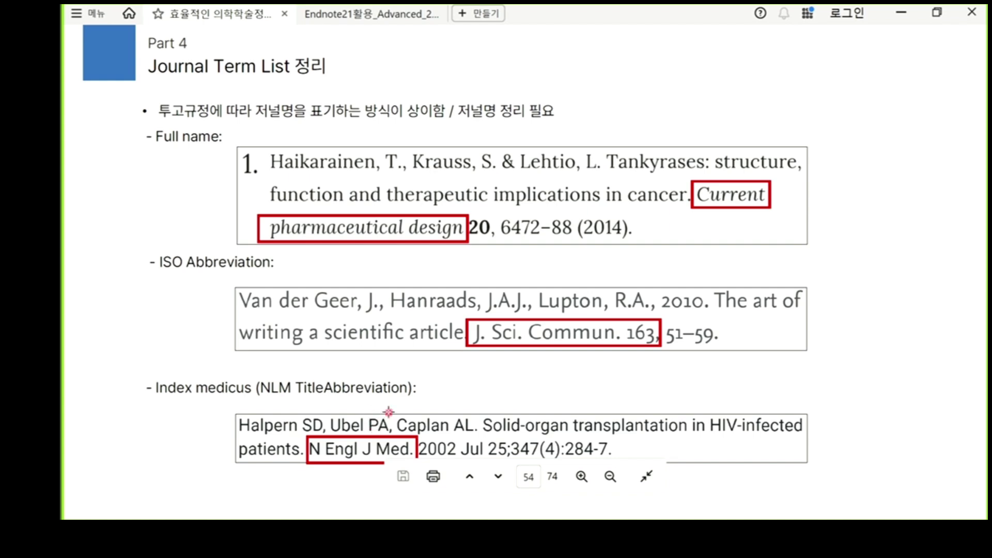
pyautogui.click(902, 13)
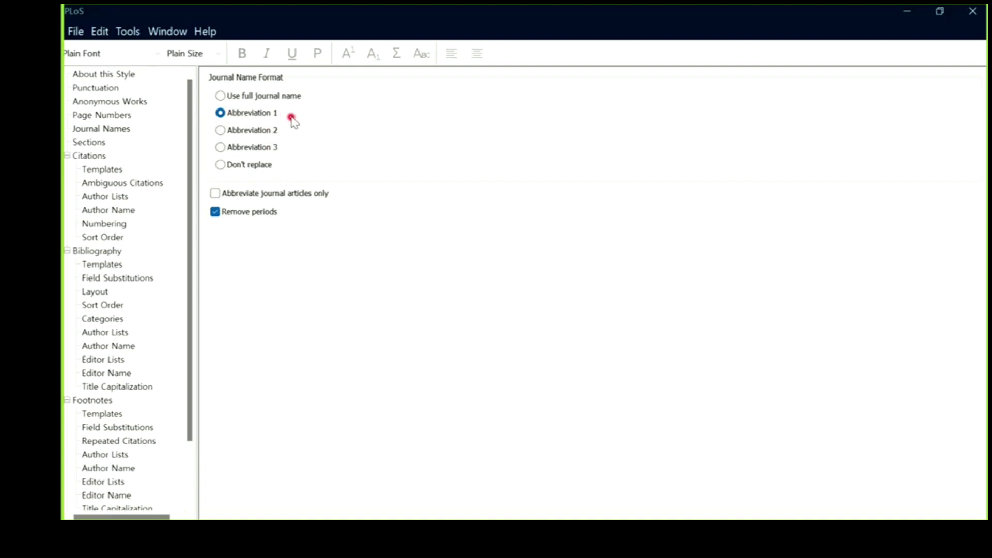
pyautogui.click(223, 131)
# Look at the style's in-text citation template and its bibliography templates, ending on the citation template
pyautogui.click(89, 156)
pyautogui.click(107, 170)
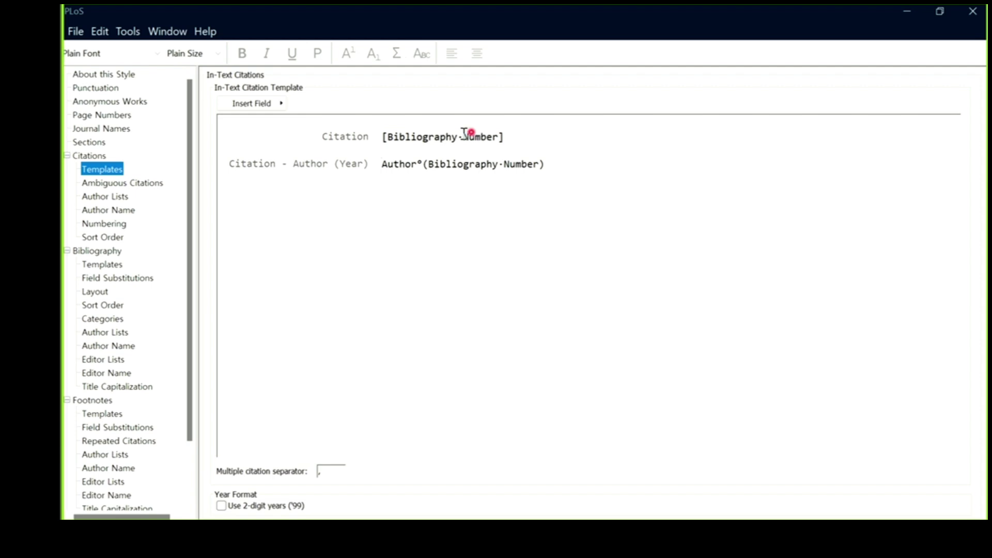
pyautogui.click(390, 137)
pyautogui.click(96, 266)
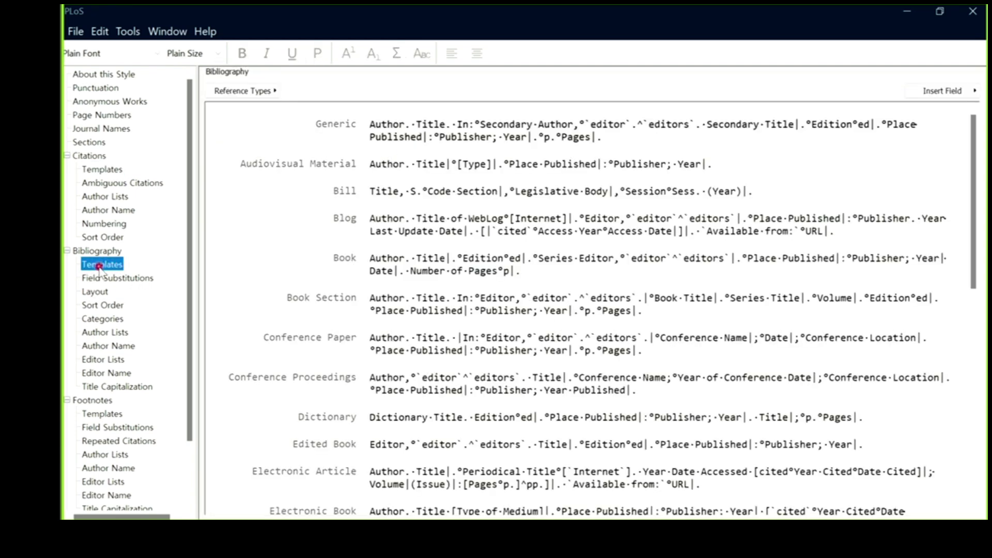
pyautogui.click(99, 182)
pyautogui.click(98, 170)
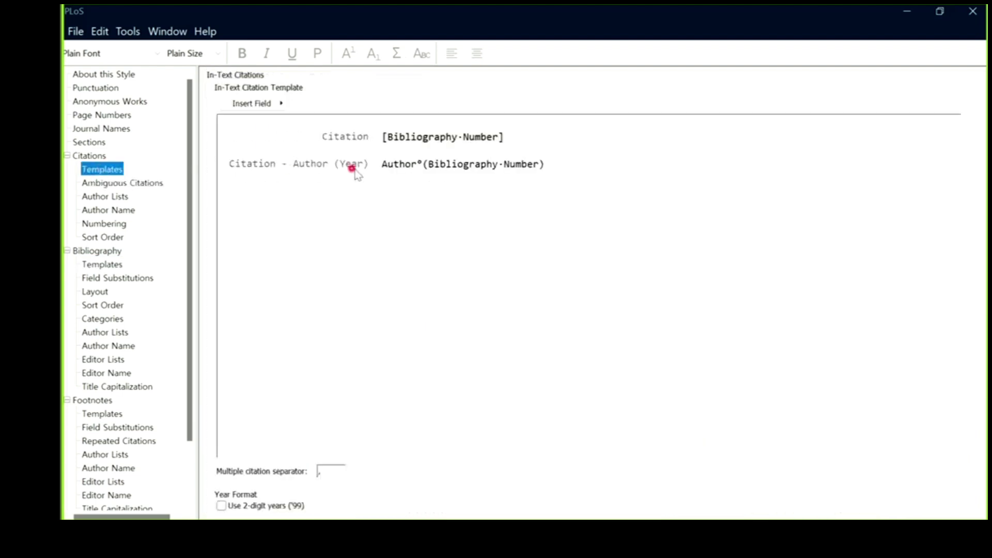
# Try to superscript the Bibliography Number field in the in-text citation template
pyautogui.click(401, 140)
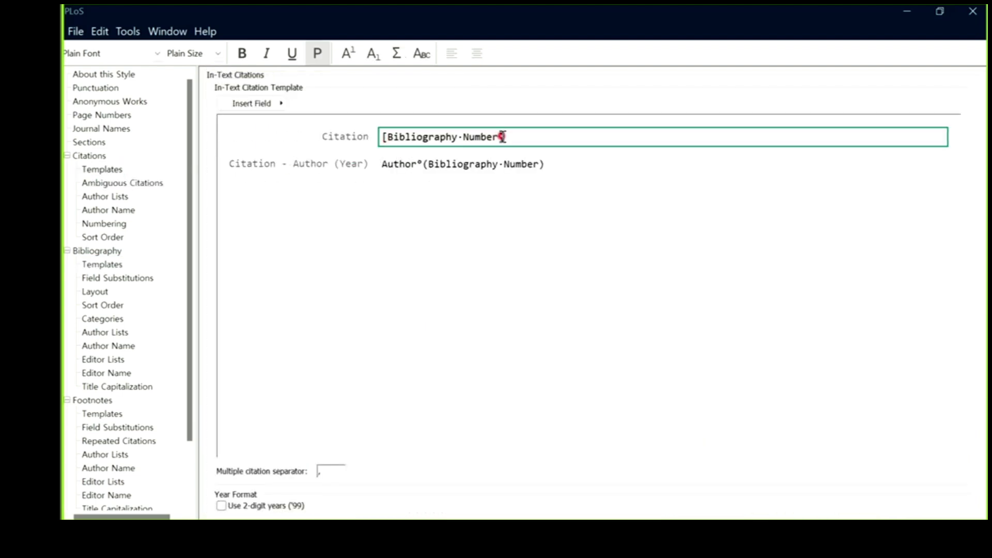
pyautogui.click(506, 138)
pyautogui.moveTo(392, 138); pyautogui.dragTo(497, 135)
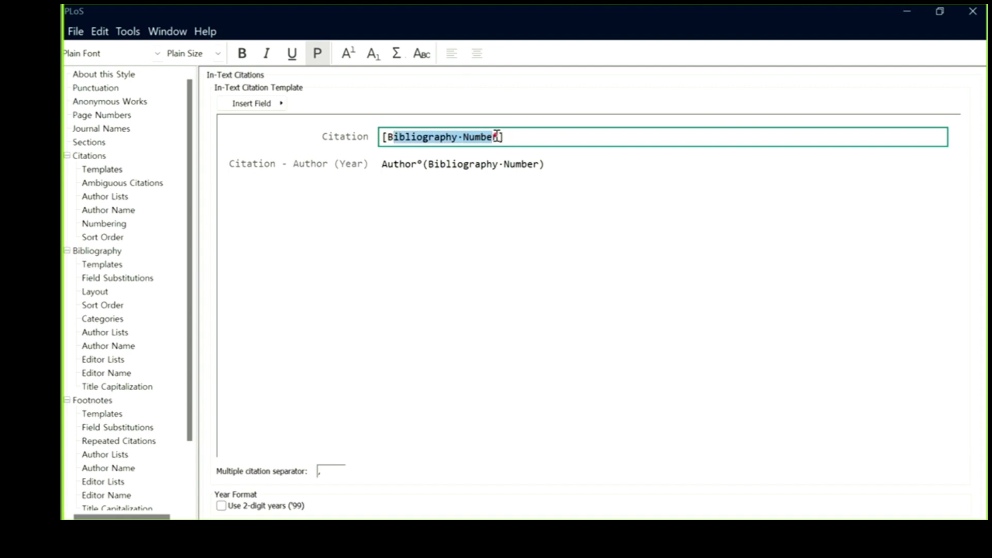
pyautogui.click(352, 53)
pyautogui.click(388, 136)
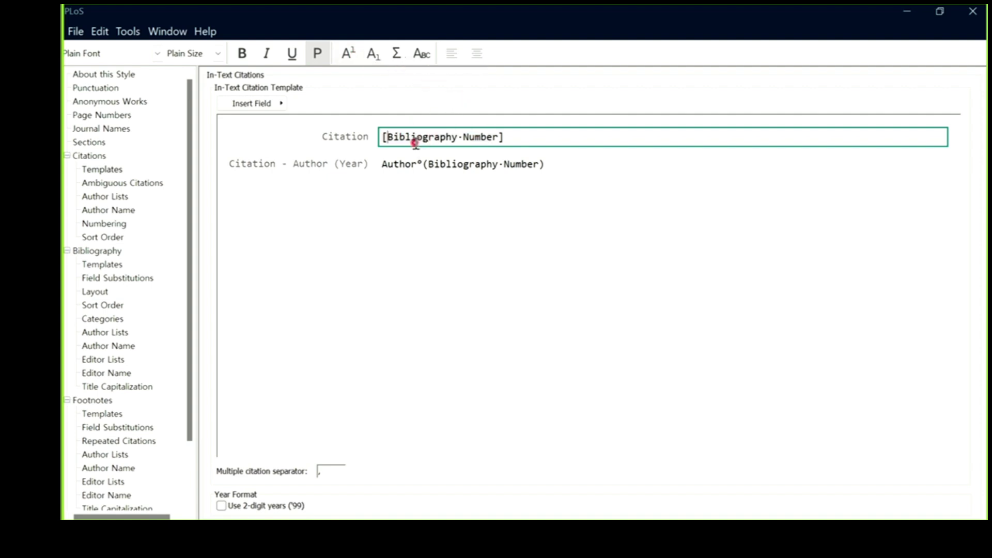
# Save the PLoS style as a new style named PLoS one_202412111
pyautogui.click(76, 32)
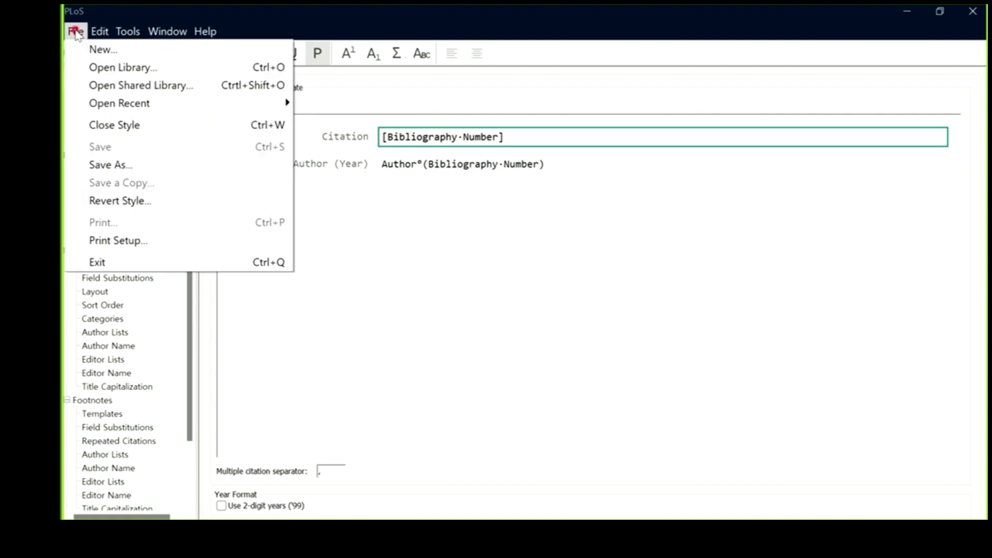
pyautogui.click(127, 165)
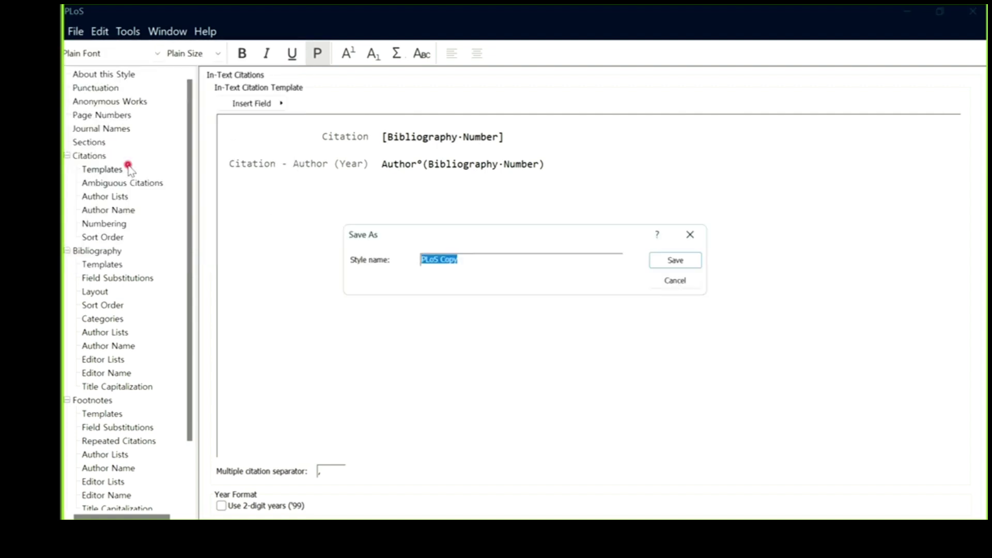
pyautogui.click(440, 260)
pyautogui.moveTo(440, 260); pyautogui.dragTo(533, 257)
pyautogui.write('O')
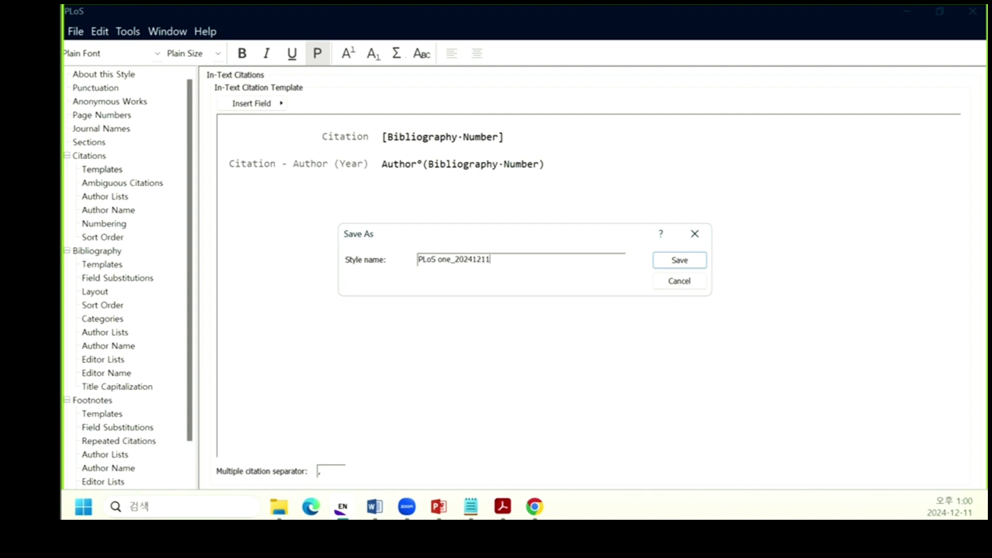
pyautogui.click(691, 260)
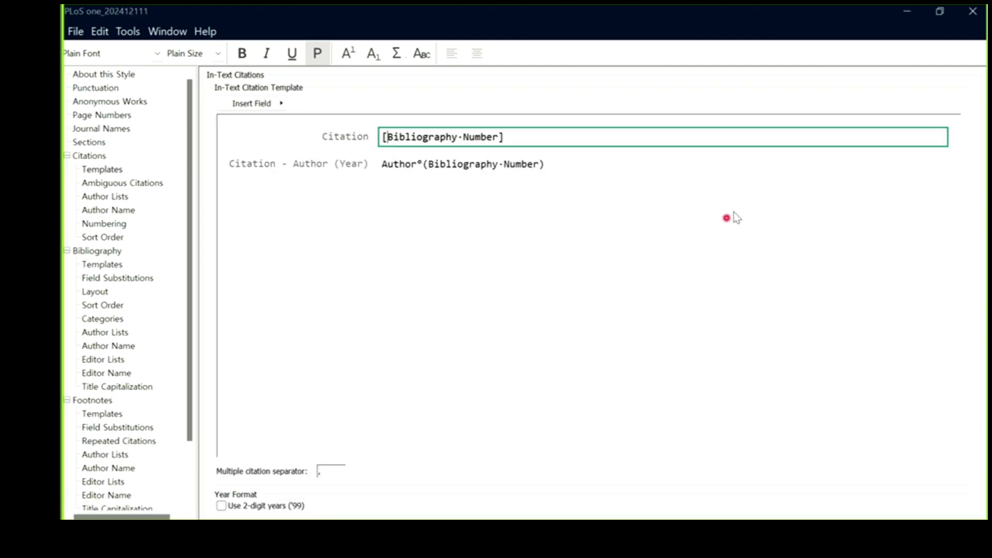
# Return to the EndNote library and choose PLoS one_202412111 as the output style for the reference preview
pyautogui.click(901, 8)
pyautogui.click(754, 321)
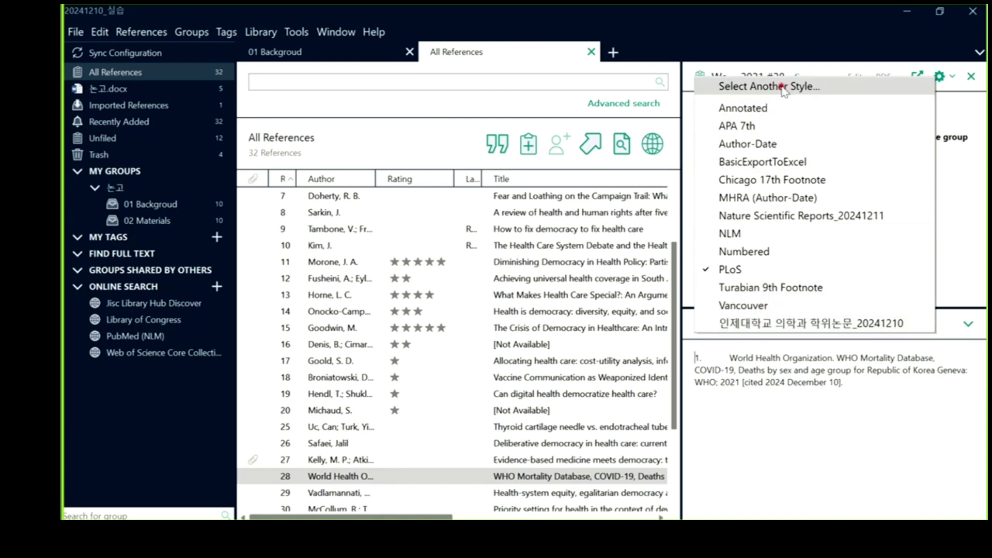
pyautogui.click(774, 86)
pyautogui.click(445, 248)
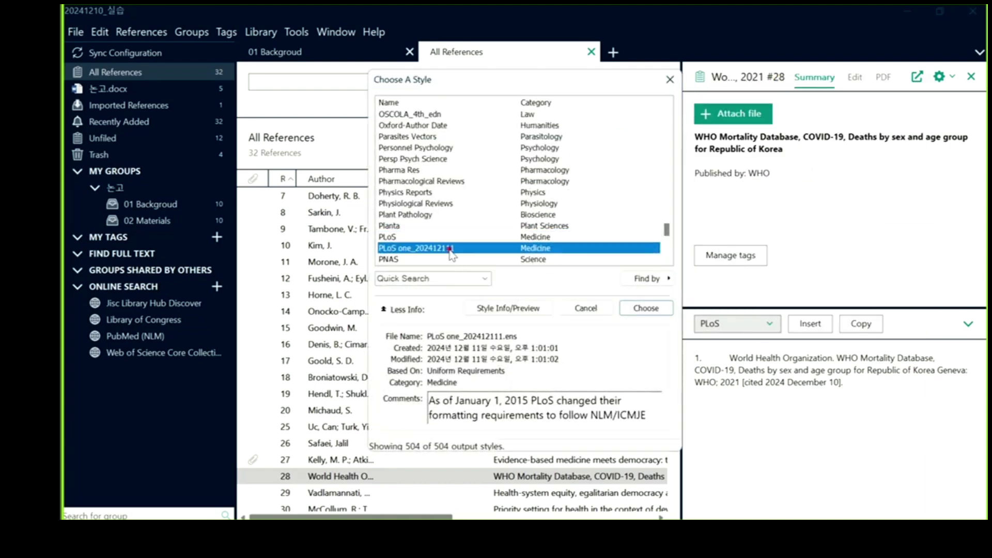
pyautogui.click(646, 307)
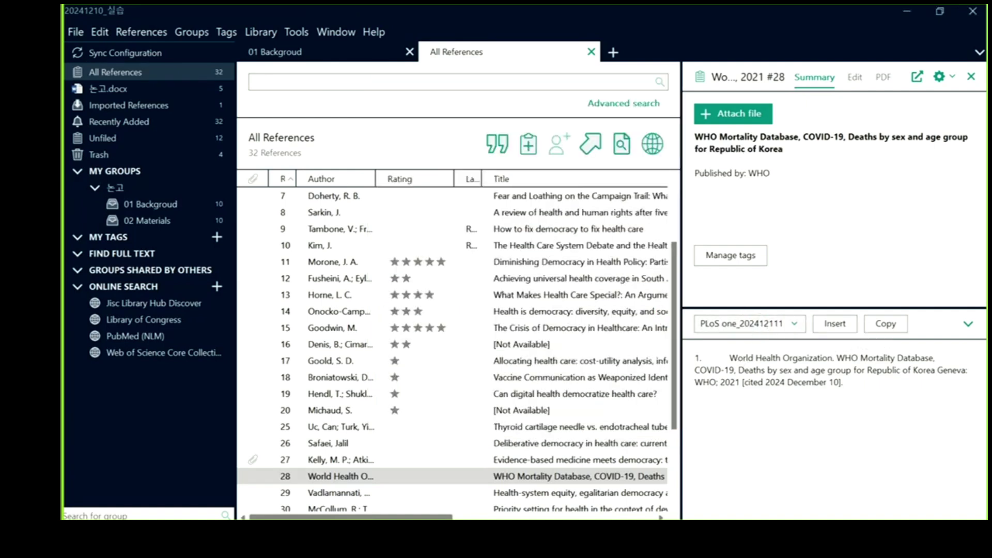
# Switch to the Word manuscript, apply the PLoS one_202412111 style, and check the in-text citations in its first three sentences
pyautogui.moveTo(505, 509)
pyautogui.click(376, 506)
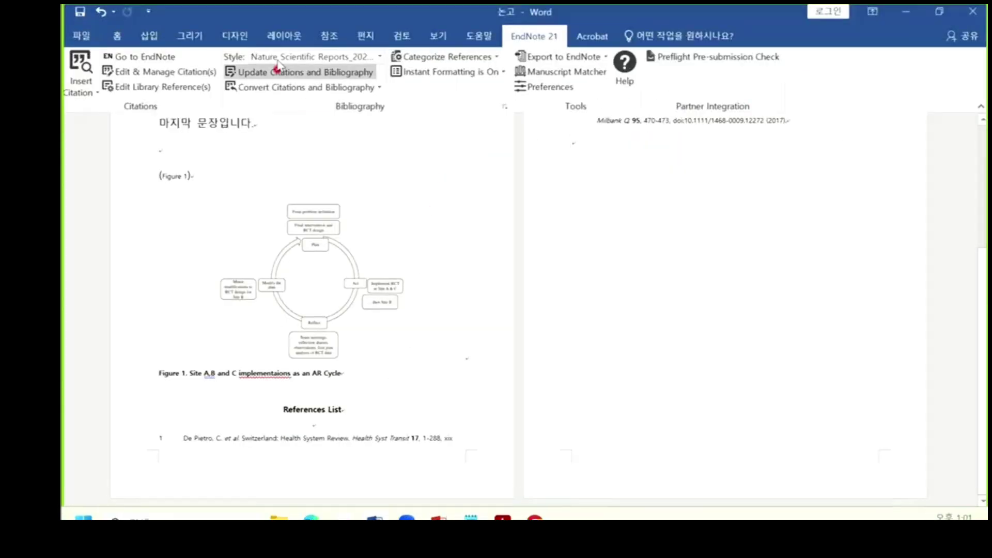
pyautogui.click(335, 58)
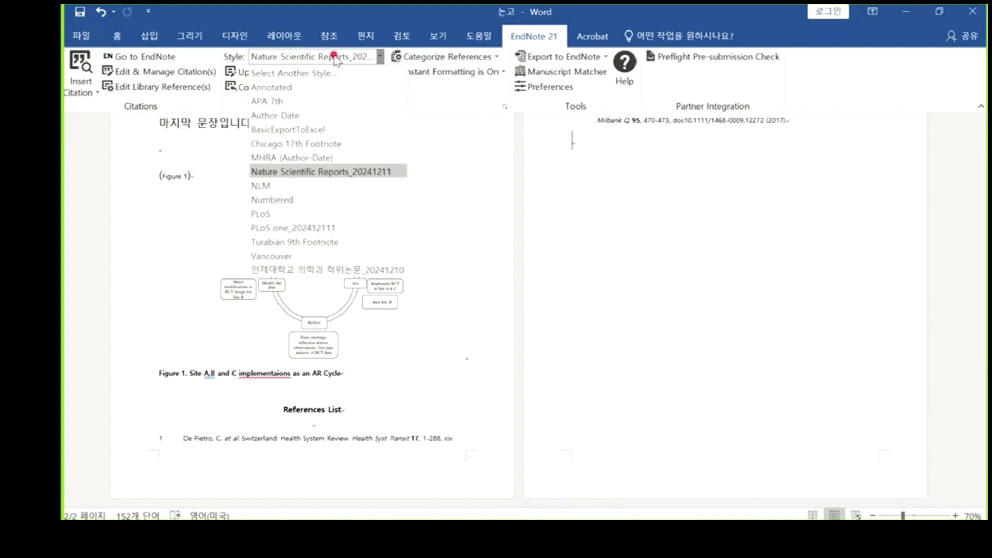
pyautogui.click(358, 226)
pyautogui.scroll(3, 384, 215)
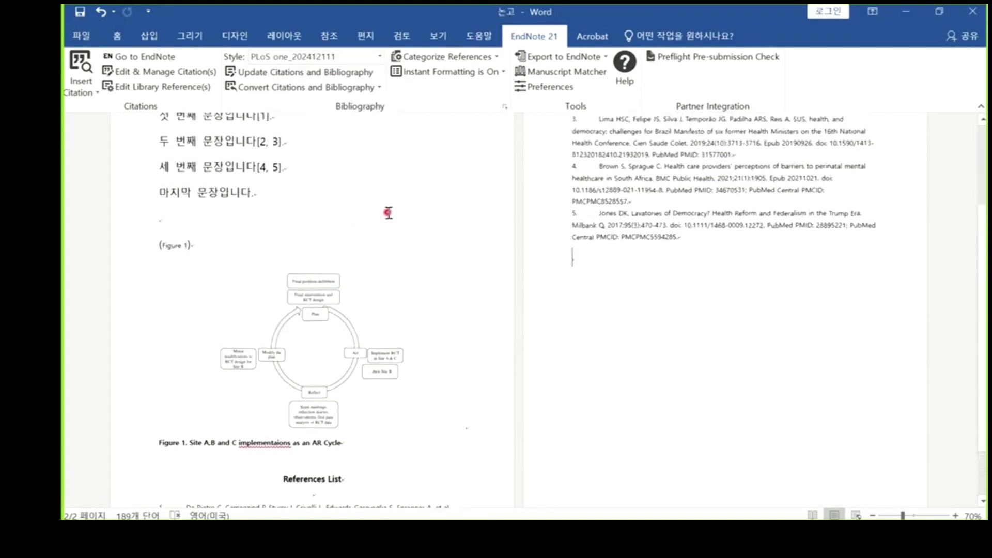
pyautogui.scroll(2, 384, 214)
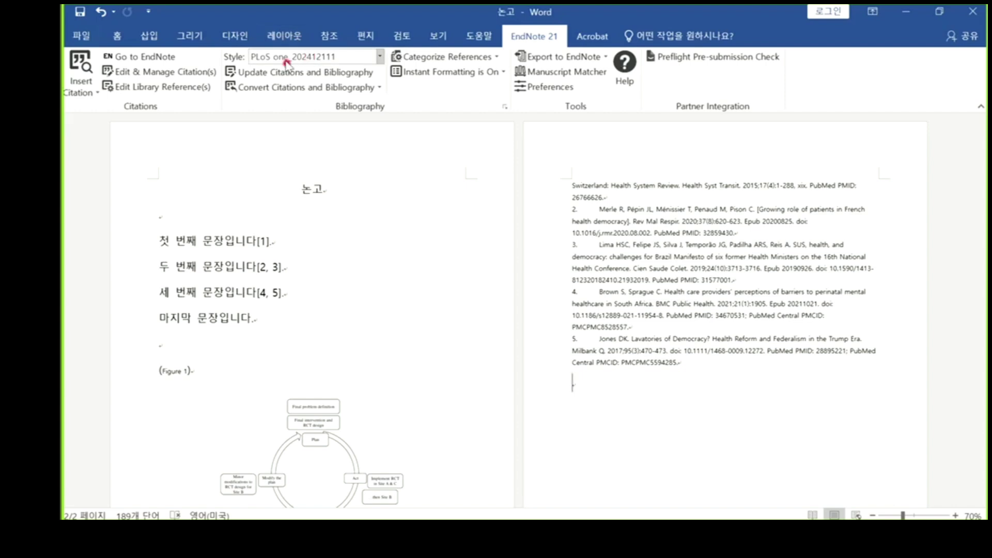
pyautogui.click(277, 244)
pyautogui.click(268, 266)
pyautogui.click(268, 293)
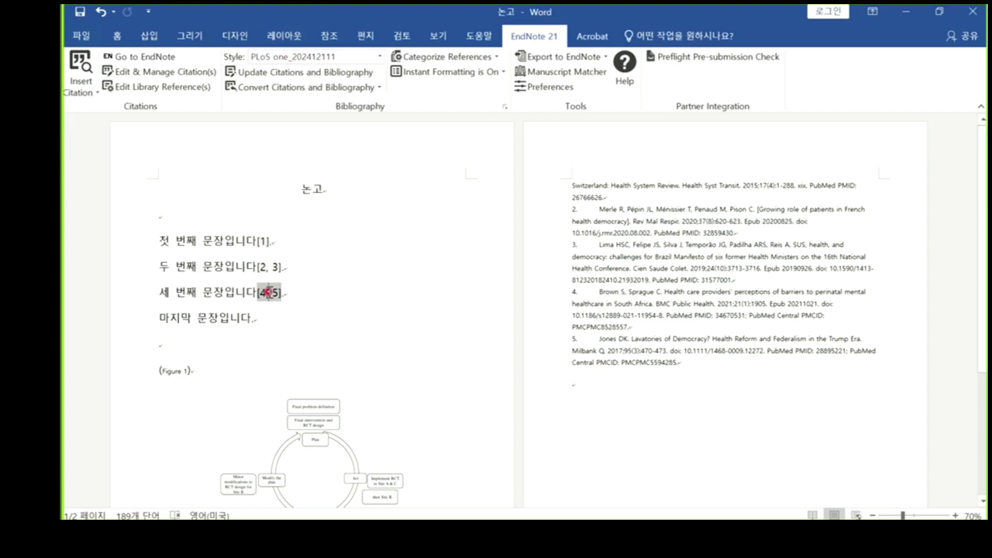
# Switch to the PLoS one_202412111 style editor, change the citation template to (Bibliography Number) with parentheses, and save the style
pyautogui.moveTo(480, 509)
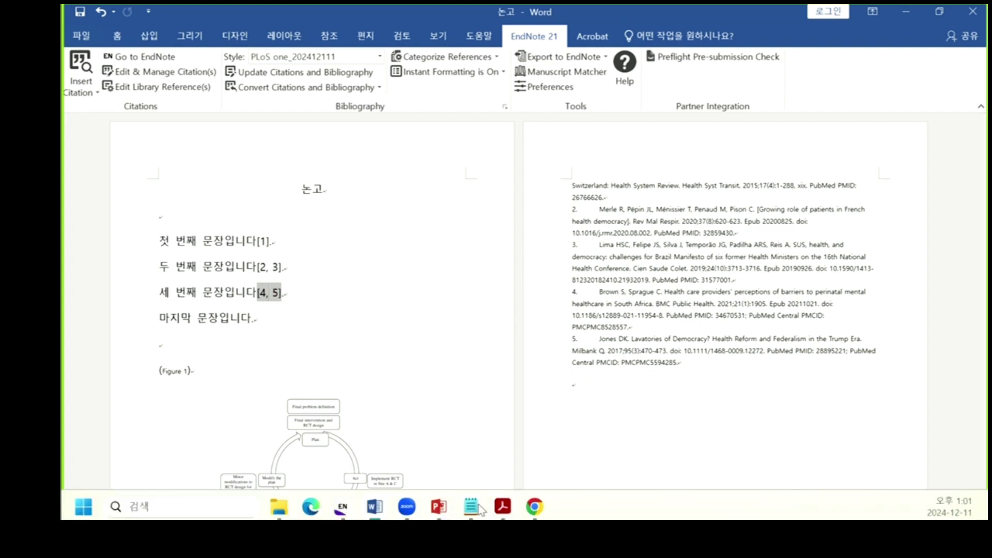
pyautogui.click(373, 507)
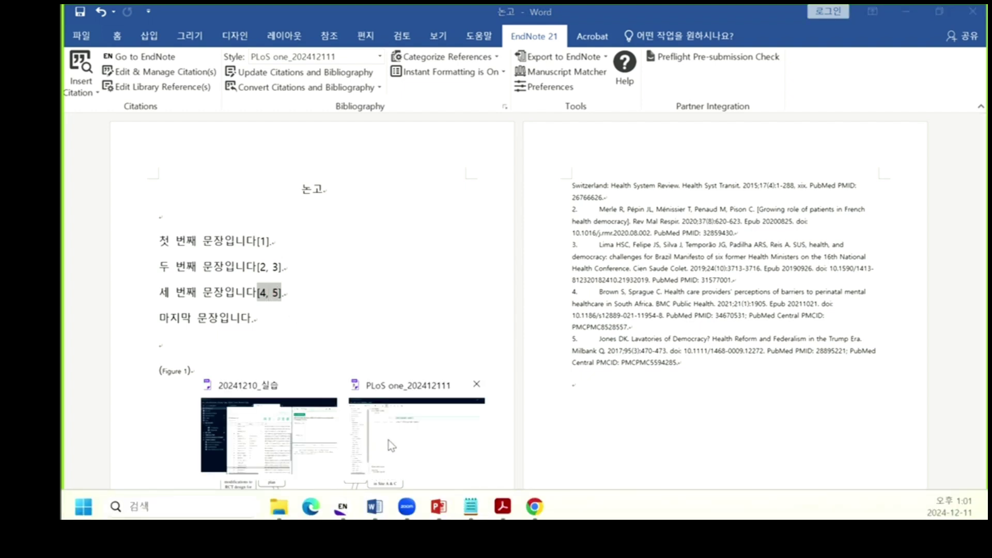
pyautogui.click(391, 445)
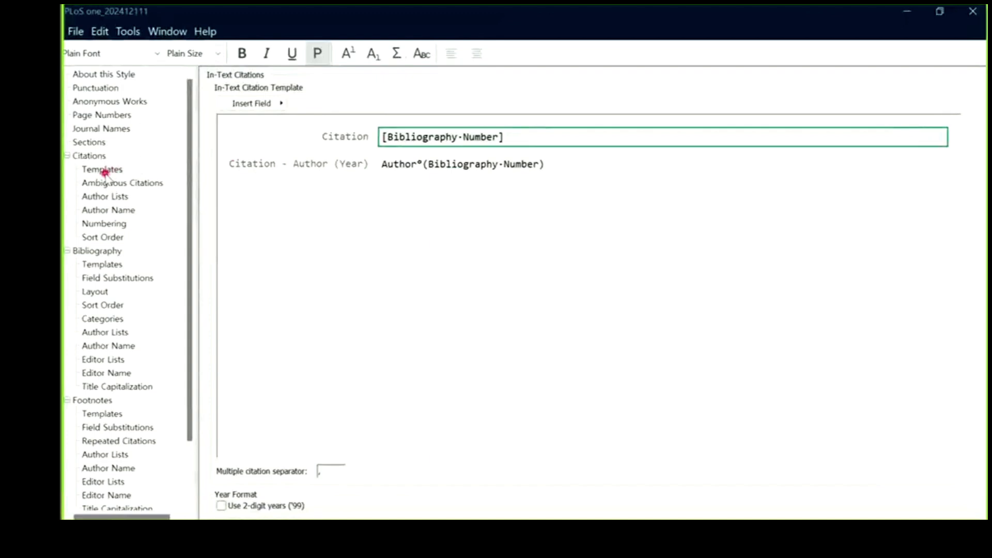
pyautogui.click(103, 171)
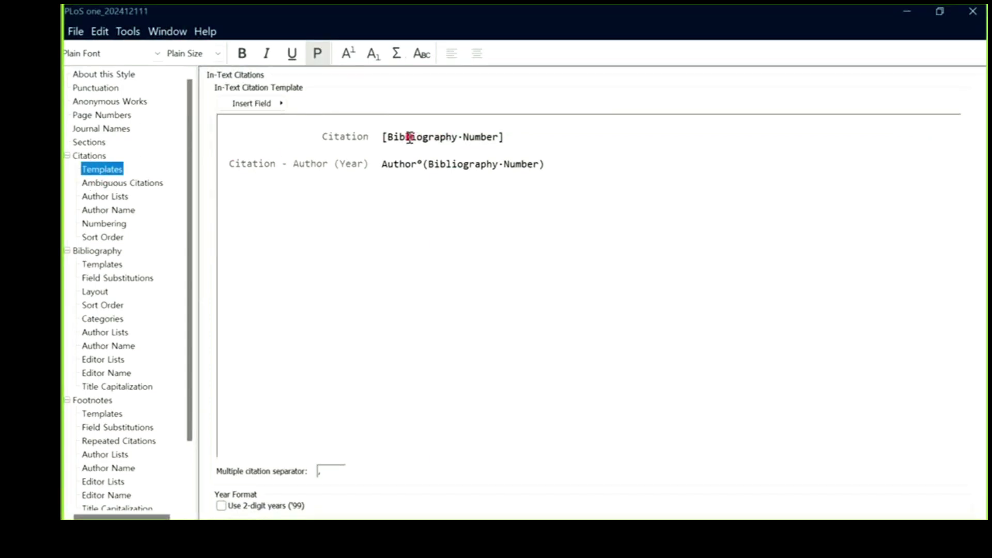
pyautogui.click(388, 139)
pyautogui.press('BackSpace')
pyautogui.write('(')
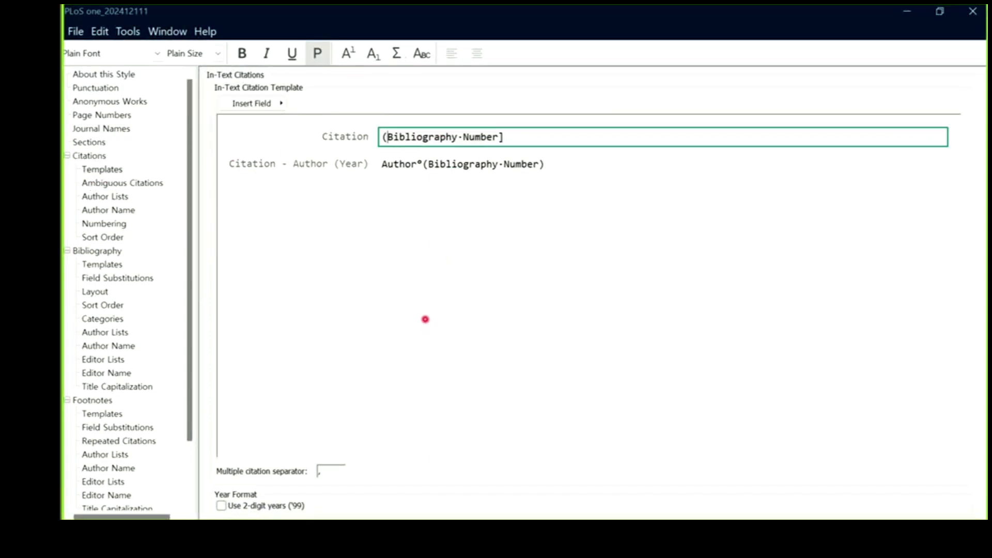
pyautogui.click(525, 136)
pyautogui.click(76, 31)
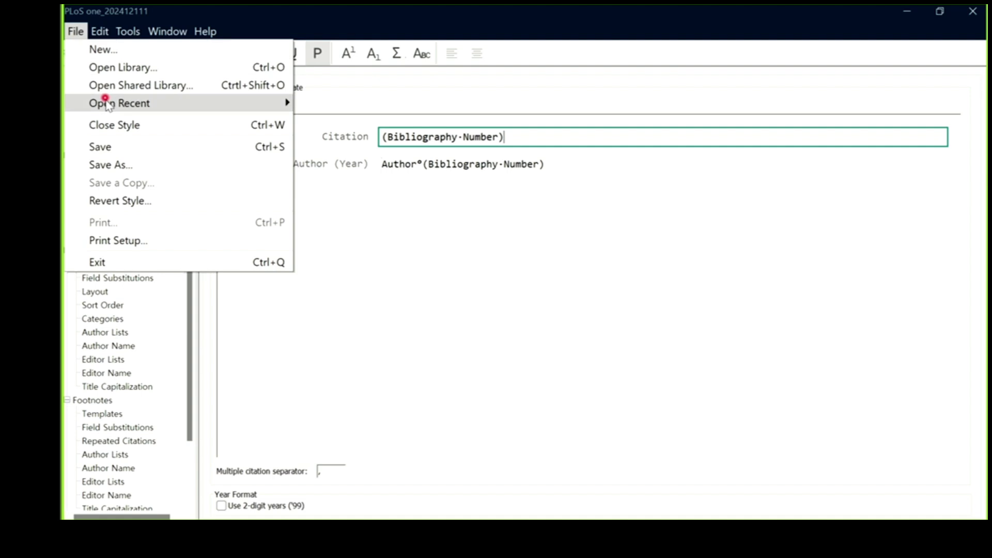
pyautogui.click(105, 142)
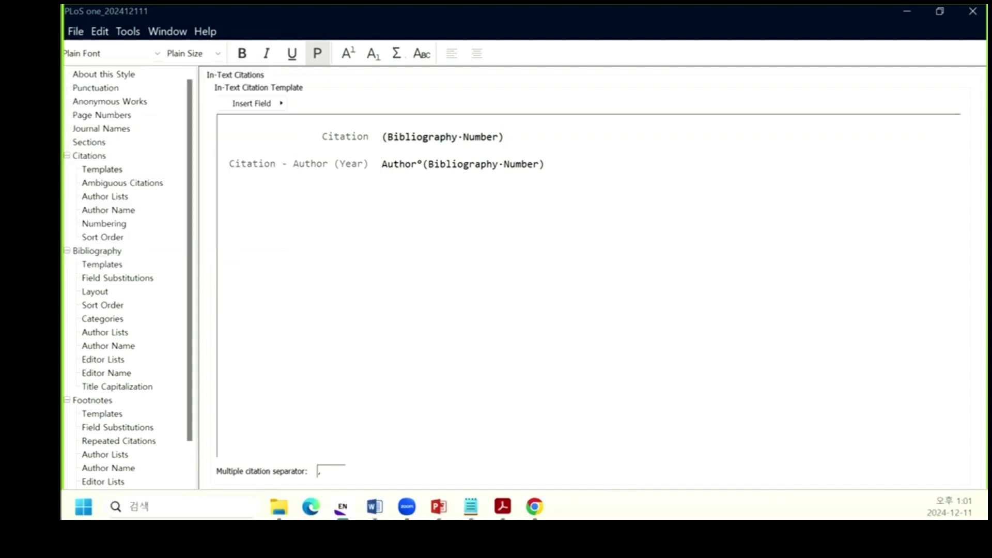
# Switch to the Word manuscript and update its citations and bibliography with the edited style
pyautogui.click(374, 507)
pyautogui.click(295, 292)
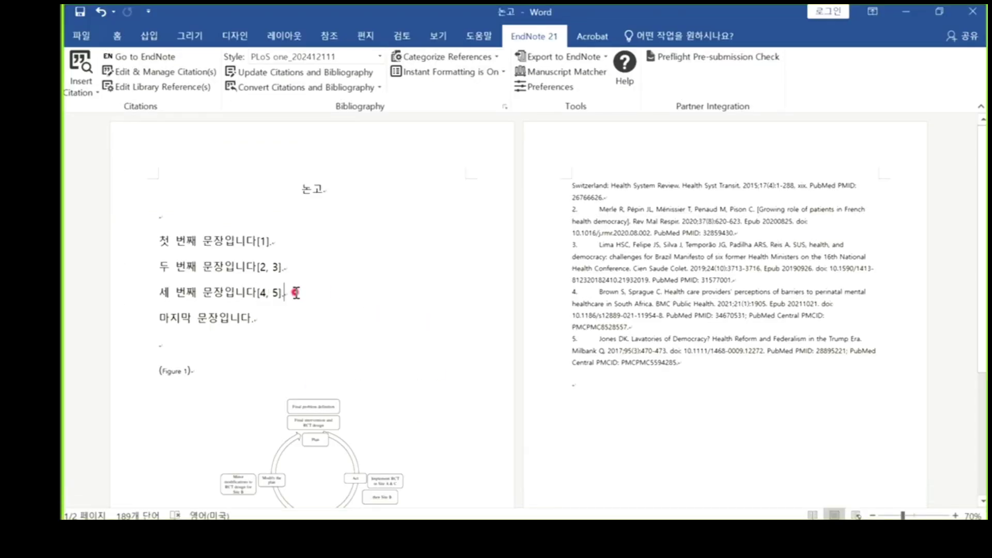
pyautogui.click(279, 72)
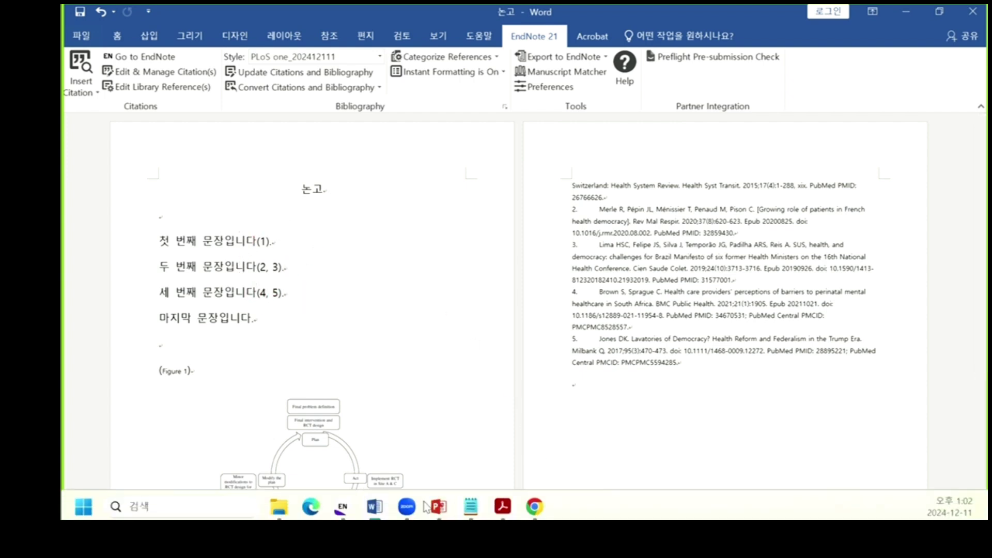
# Return to the EndNote style editor and put the citation template back in square brackets as [Bibliography Number]
pyautogui.click(342, 506)
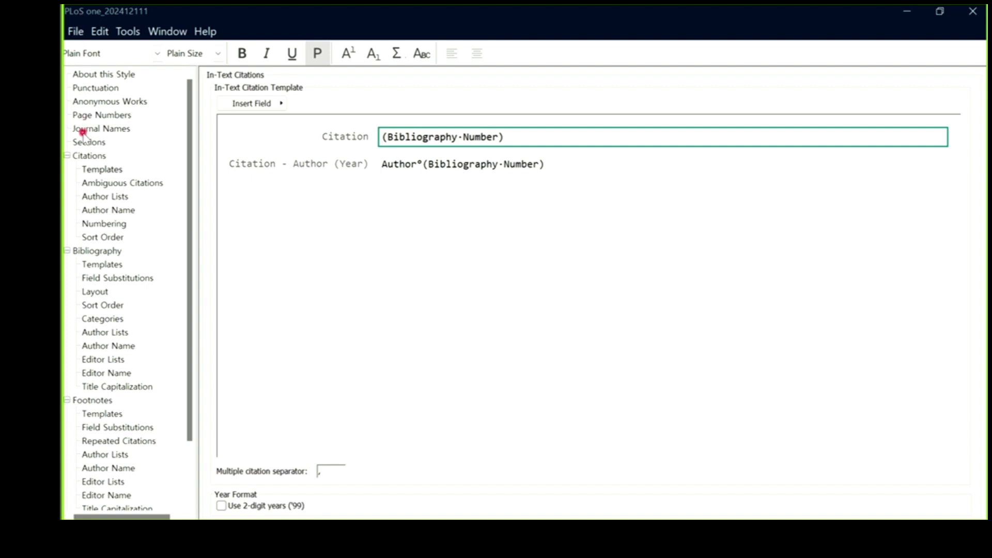
pyautogui.click(118, 171)
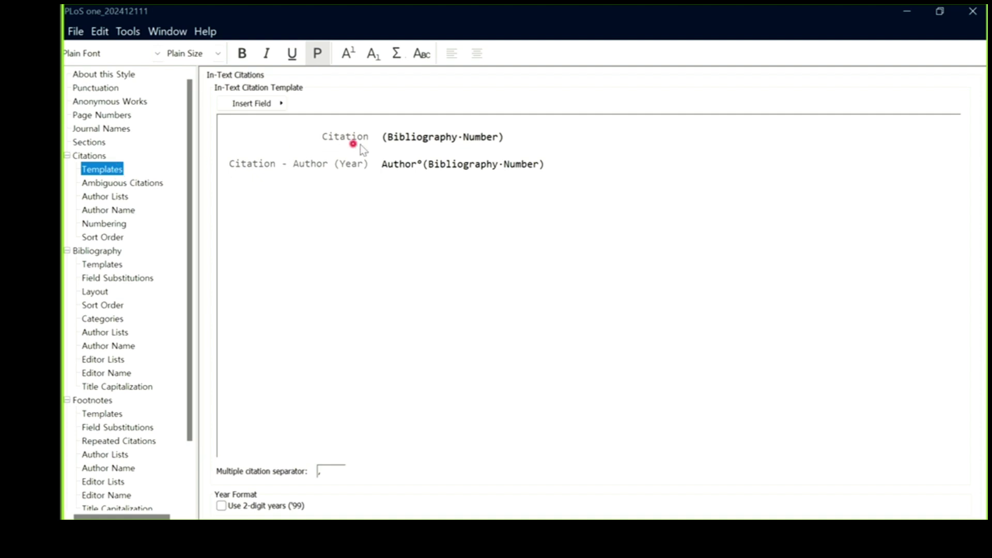
pyautogui.click(384, 139)
pyautogui.press('Delete')
pyautogui.write('[')
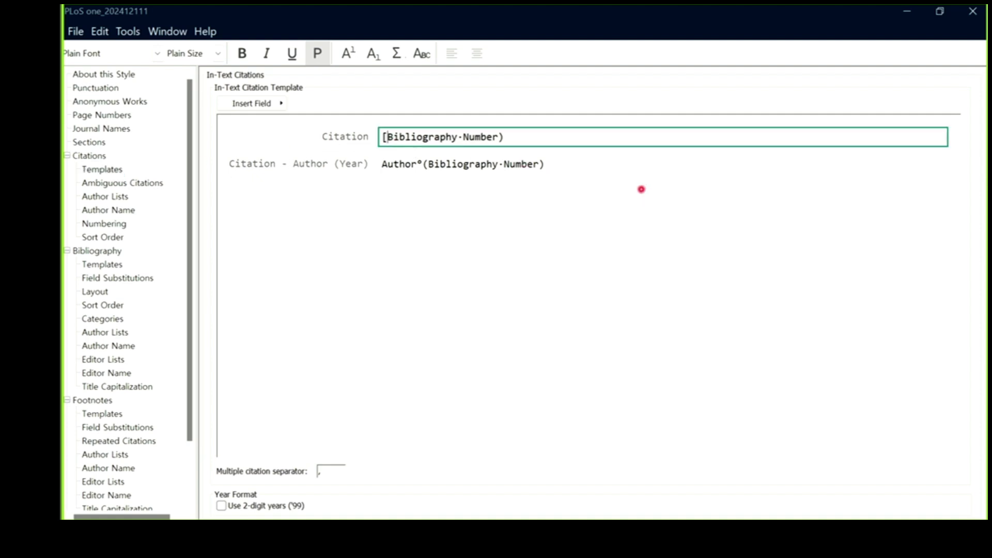
pyautogui.click(522, 136)
# Open the bibliography templates and examine the fields, punctuation and separators of the Journal Article template
pyautogui.click(97, 252)
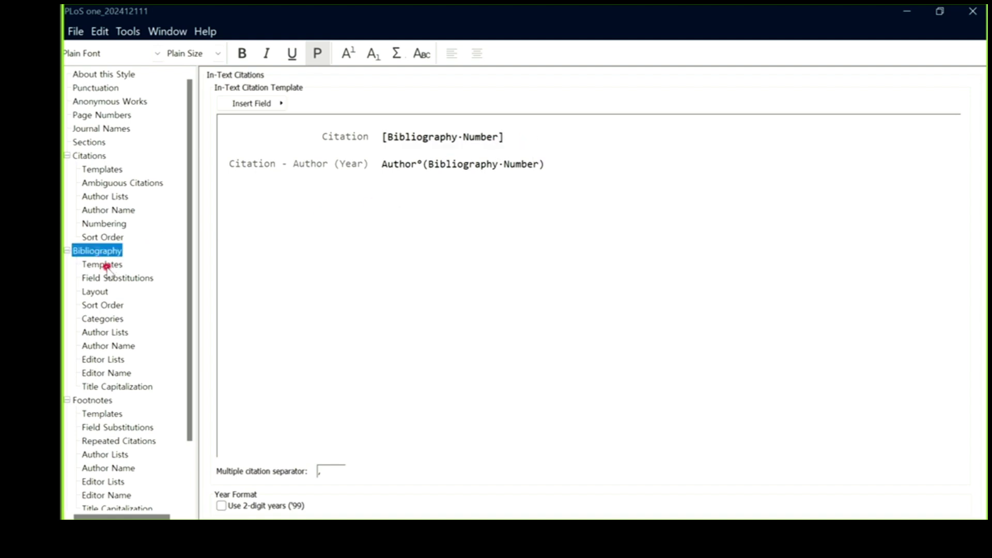
pyautogui.click(106, 265)
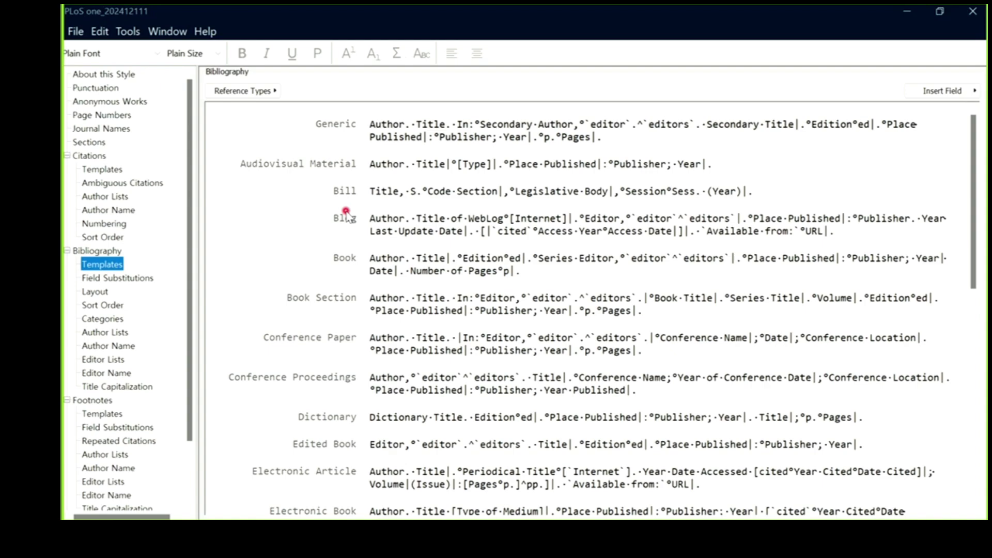
pyautogui.scroll(-6, 546, 217)
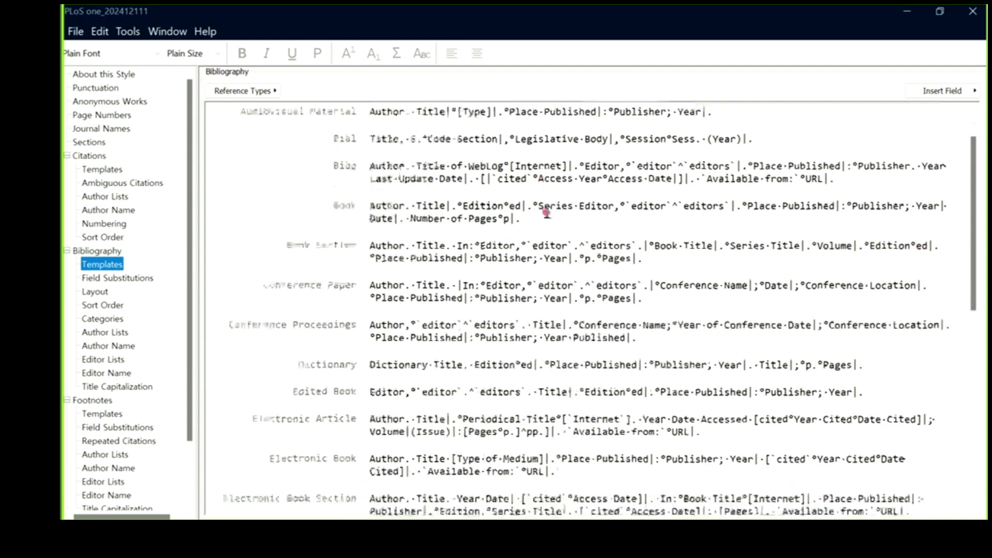
pyautogui.scroll(-2, 546, 214)
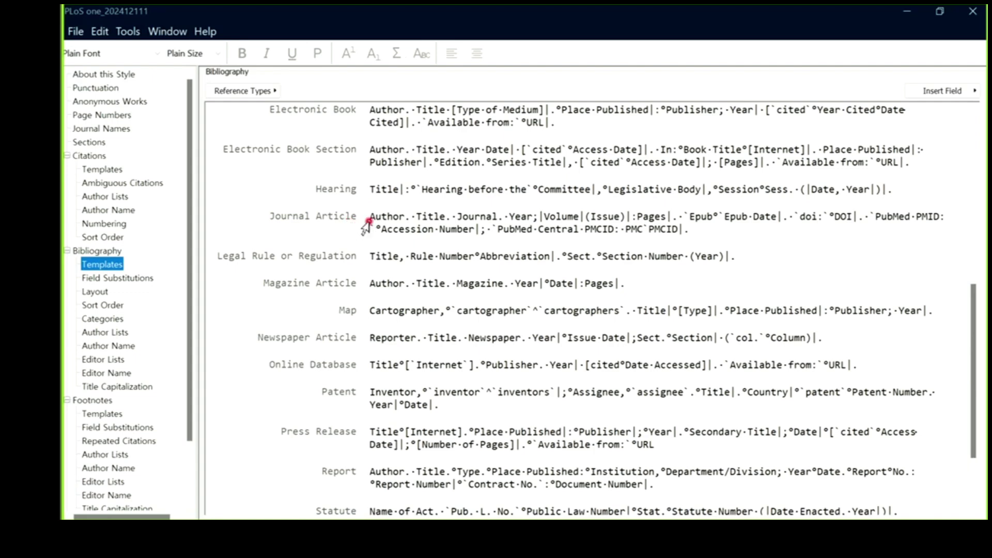
pyautogui.click(369, 218)
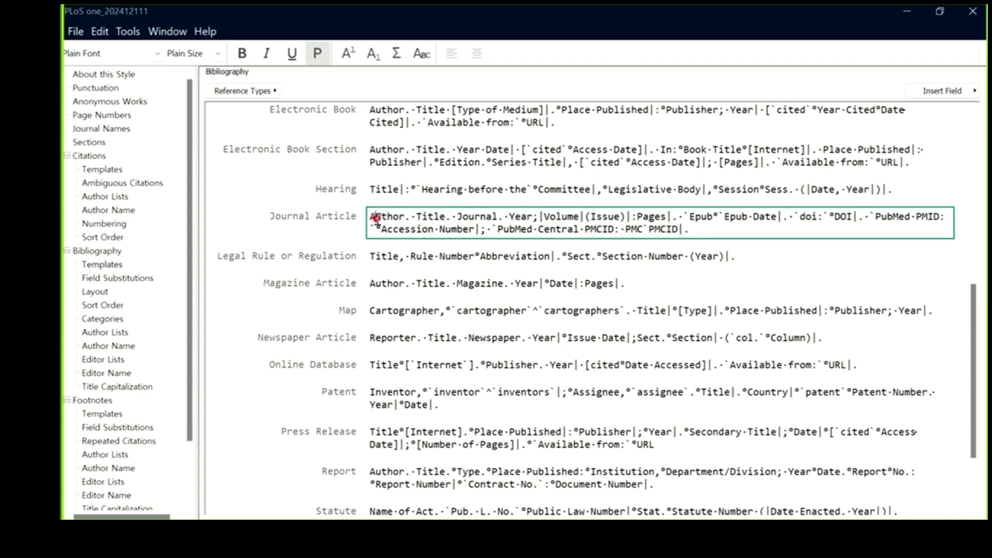
pyautogui.moveTo(370, 217); pyautogui.dragTo(699, 229)
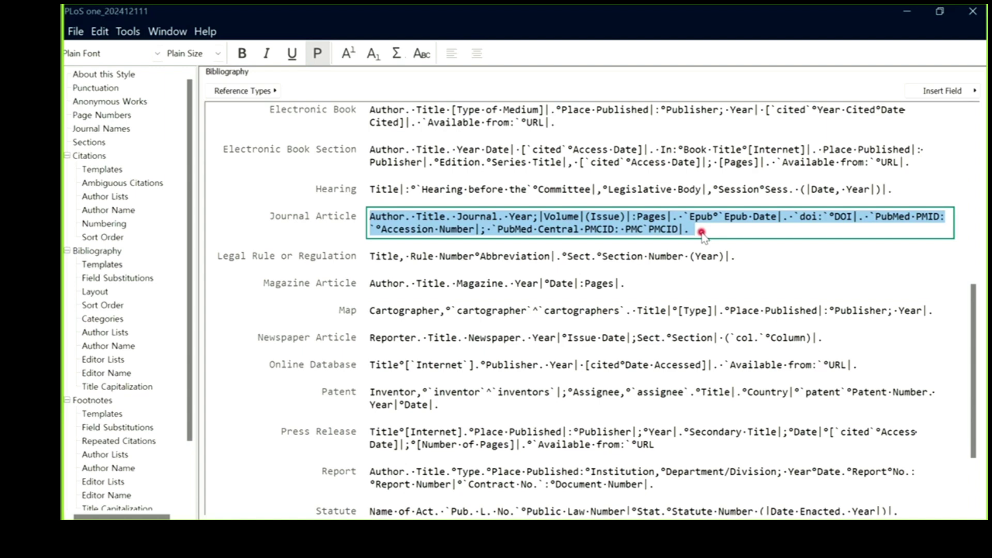
pyautogui.click(701, 232)
pyautogui.click(388, 216)
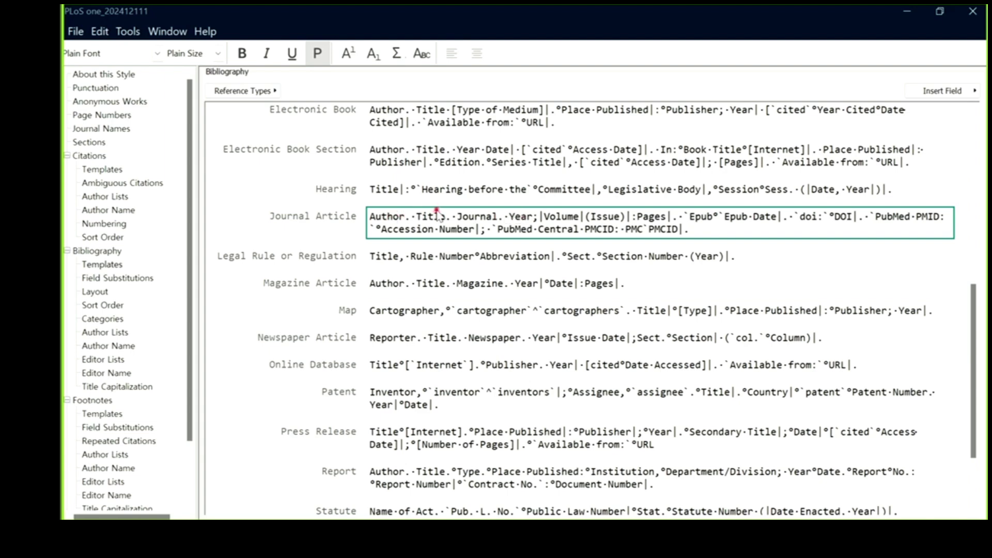
pyautogui.click(492, 216)
pyautogui.click(713, 231)
pyautogui.moveTo(414, 216); pyautogui.dragTo(409, 215)
pyautogui.moveTo(625, 216); pyautogui.dragTo(631, 217)
pyautogui.click(829, 216)
pyautogui.doubleClick(829, 216)
# Delete the PubMed Central PMCID label and PMCID field that follow the last semicolon in the Journal Article bibliography template
pyautogui.click(486, 229)
pyautogui.hotkey('shift', 'Right')
pyautogui.hotkey('shift', 'Right')
pyautogui.hotkey('shift', 'Right')
pyautogui.hotkey('shift', 'Right')
pyautogui.hotkey('shift', 'Right')
pyautogui.hotkey('shift', 'Right')
pyautogui.hotkey('shift', 'Right')
pyautogui.hotkey('shift', 'Right')
pyautogui.hotkey('shift', 'Right')
pyautogui.hotkey('shift', 'Right')
pyautogui.hotkey('shift', 'Right')
pyautogui.hotkey('shift', 'Right')
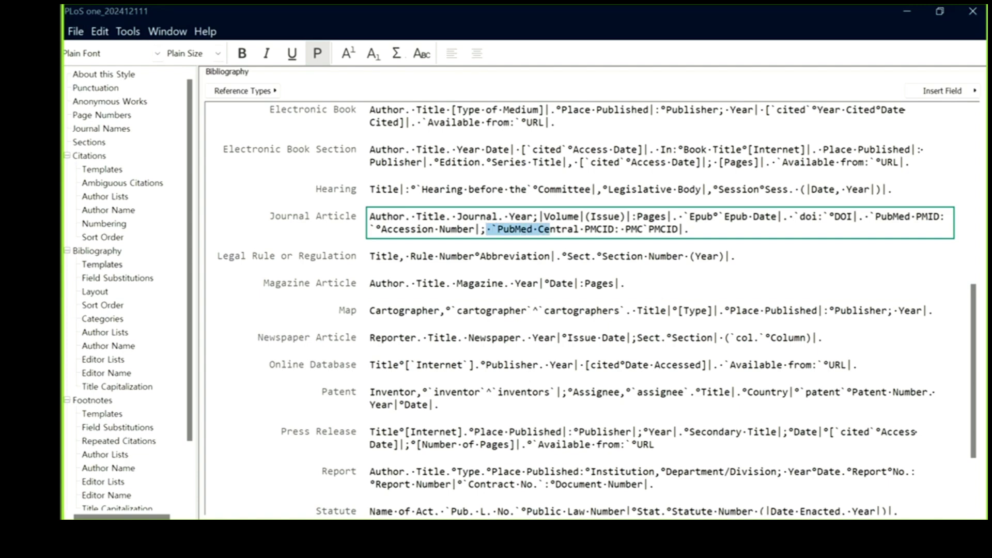
pyautogui.hotkey('shift', 'Right')
pyautogui.hotkey('shift', 'Right')
pyautogui.hotkey('shift', 'Right')
pyautogui.hotkey('shift', 'Right')
pyautogui.hotkey('shift', 'Right')
pyautogui.hotkey('shift', 'Right')
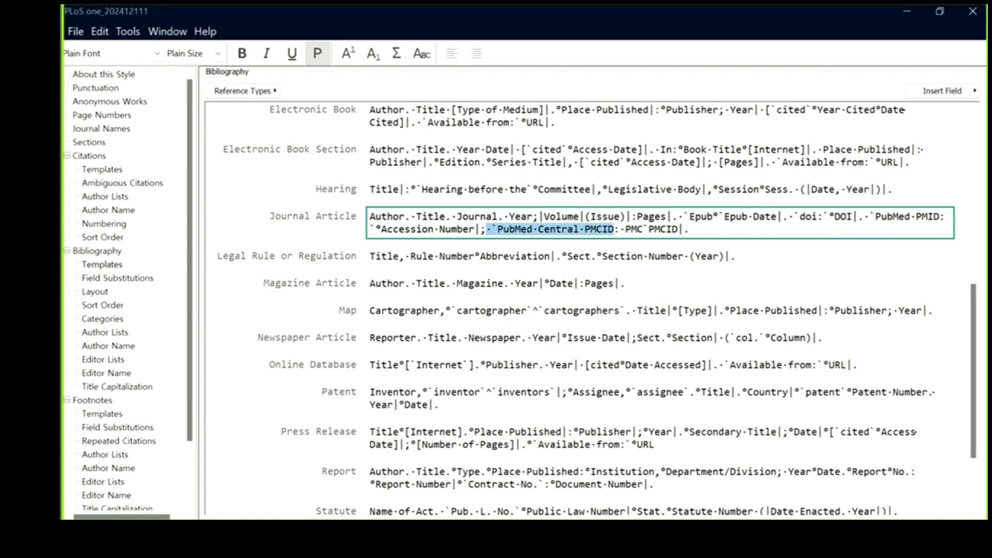
pyautogui.hotkey('shift', 'Right')
pyautogui.hotkey('shift', 'Right')
pyautogui.hotkey('shift', 'Right')
pyautogui.hotkey('shift', 'Right')
pyautogui.hotkey('shift', 'Right')
pyautogui.hotkey('shift', 'Right')
pyautogui.hotkey('shift', 'Right')
pyautogui.hotkey('shift', 'Right')
pyautogui.hotkey('shift', 'Right')
pyautogui.press('Delete')
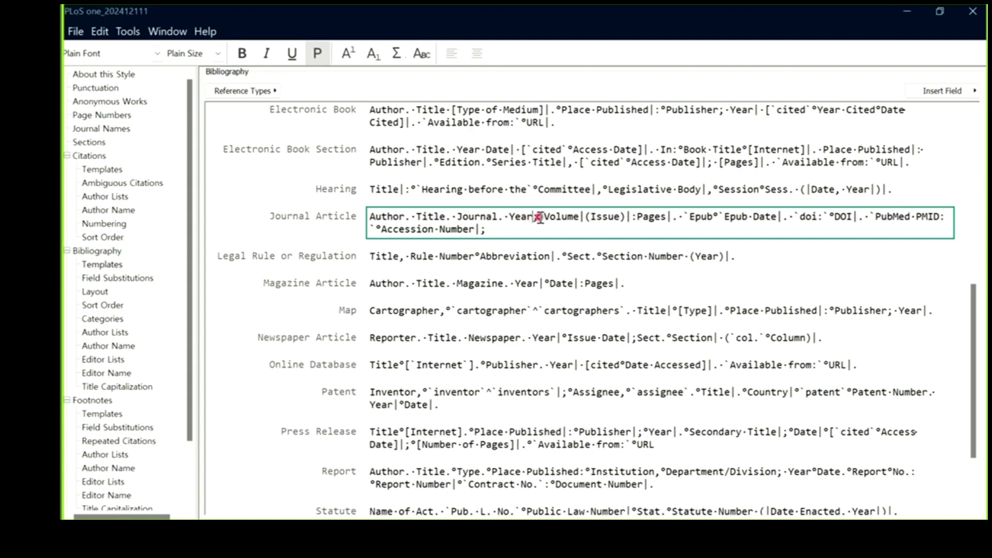
# Examine the Epub and doi labels with their fields in the Journal Article template
pyautogui.click(534, 232)
pyautogui.click(691, 219)
pyautogui.moveTo(724, 216); pyautogui.dragTo(719, 216)
pyautogui.doubleClick(699, 217)
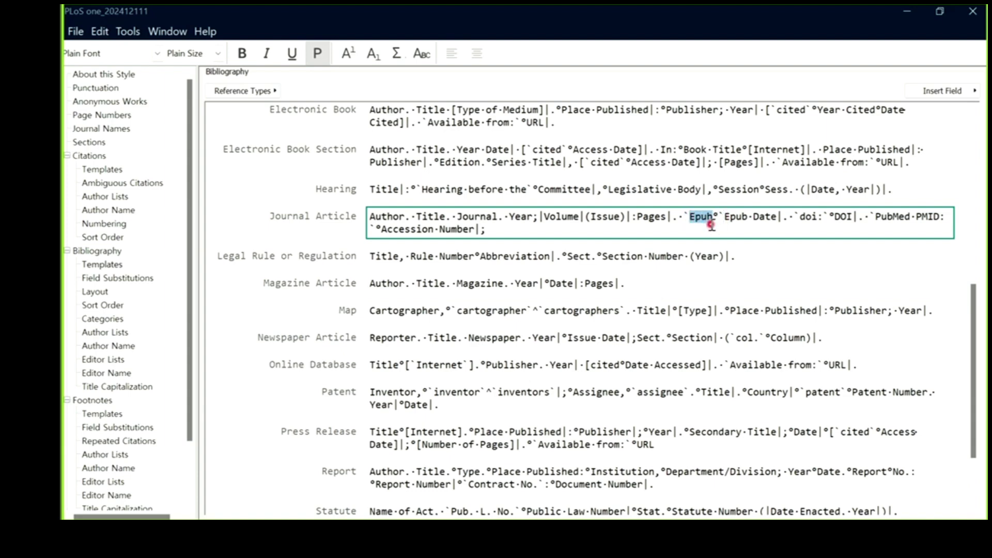
pyautogui.click(709, 220)
pyautogui.click(802, 218)
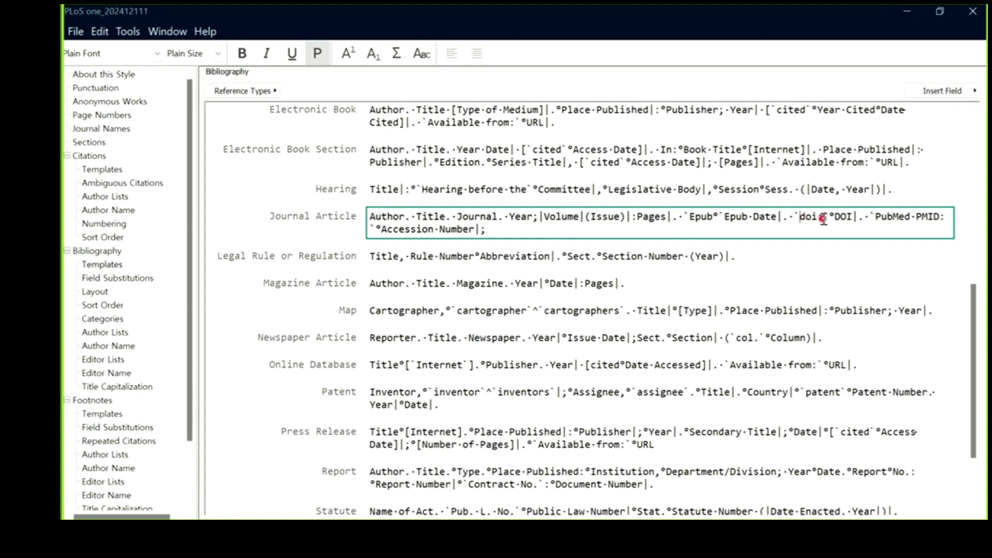
pyautogui.moveTo(797, 217); pyautogui.dragTo(803, 223)
pyautogui.click(819, 219)
# Remove the word PubMed in front of PMID in the Journal Article template and save the style
pyautogui.click(871, 219)
pyautogui.moveTo(918, 219); pyautogui.dragTo(909, 217)
pyautogui.click(945, 217)
pyautogui.press('Delete')
pyautogui.press('Delete')
pyautogui.press('Delete')
pyautogui.press('Delete')
pyautogui.press('Delete')
pyautogui.press('Delete')
pyautogui.press('Delete')
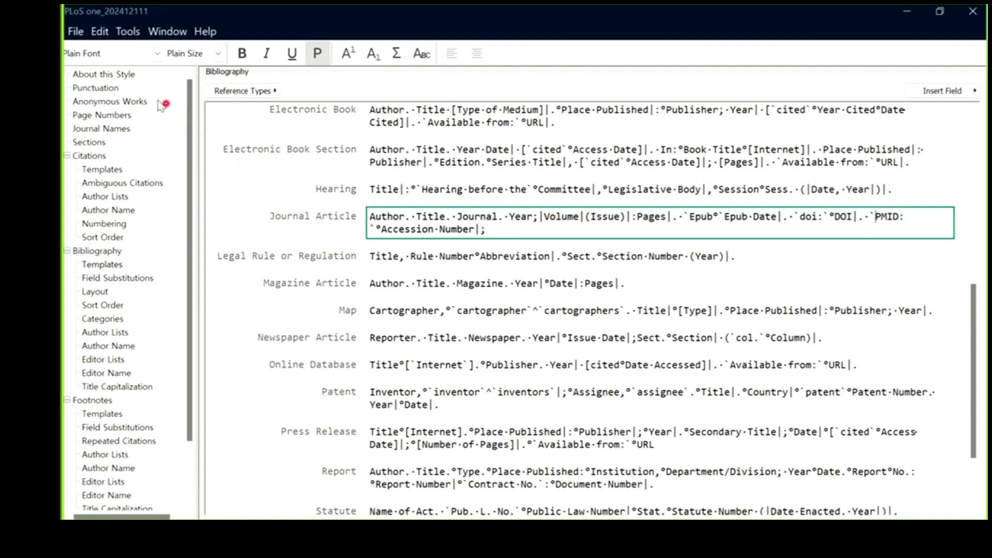
pyautogui.click(75, 31)
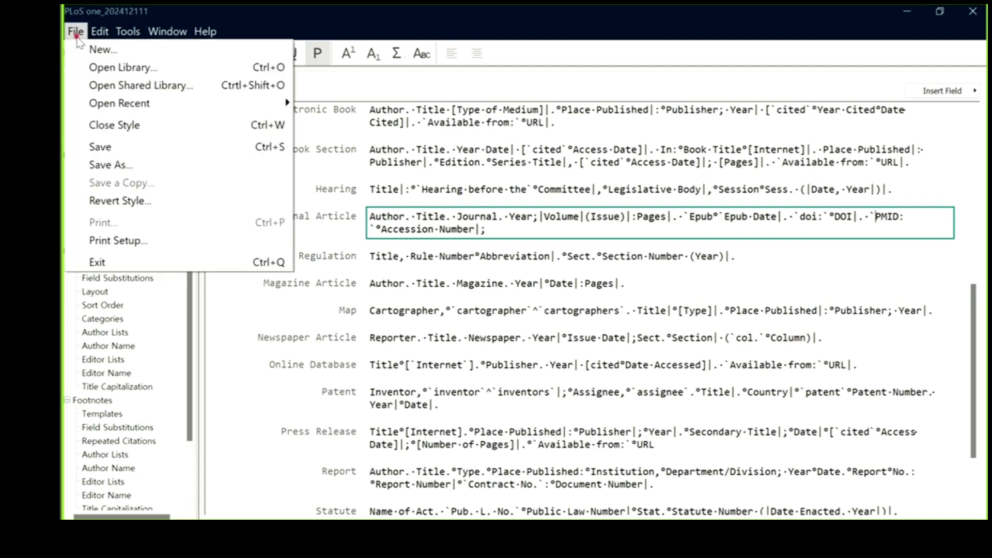
pyautogui.click(129, 154)
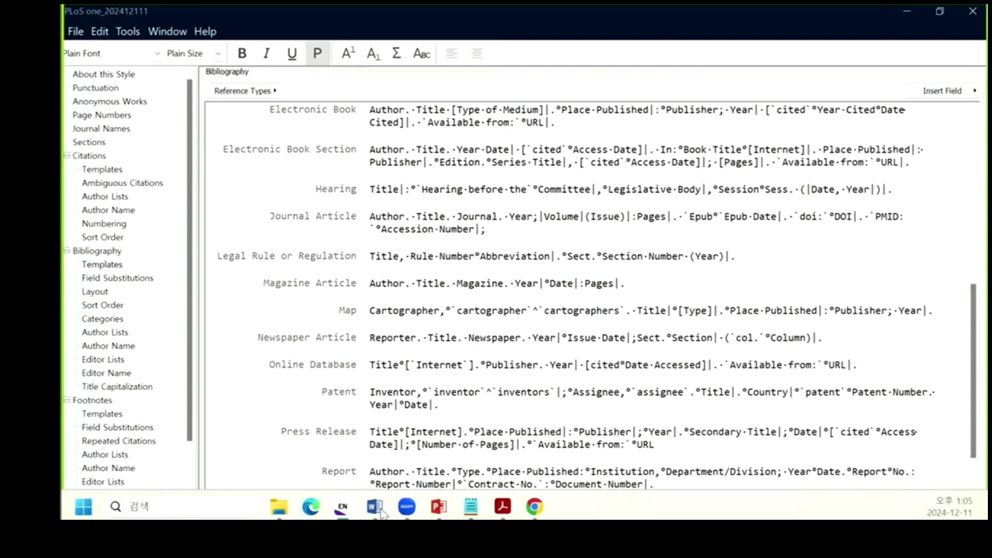
# Switch to the Word manuscript, update its citations and bibliography, and check how the reference entries end after the PMID
pyautogui.click(376, 507)
pyautogui.click(252, 76)
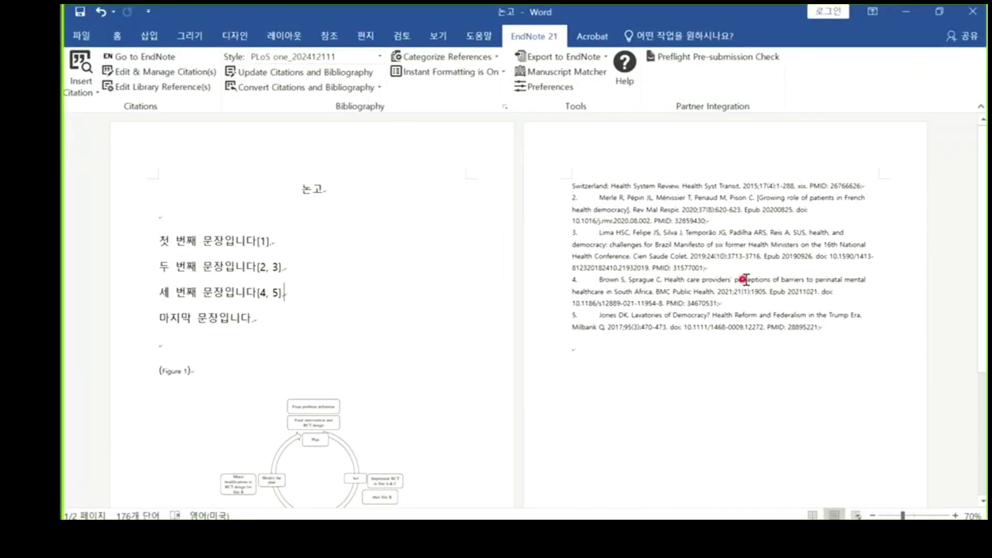
pyautogui.keyDown('ctrl'); pyautogui.scroll(5, 723, 280); pyautogui.keyUp('ctrl')
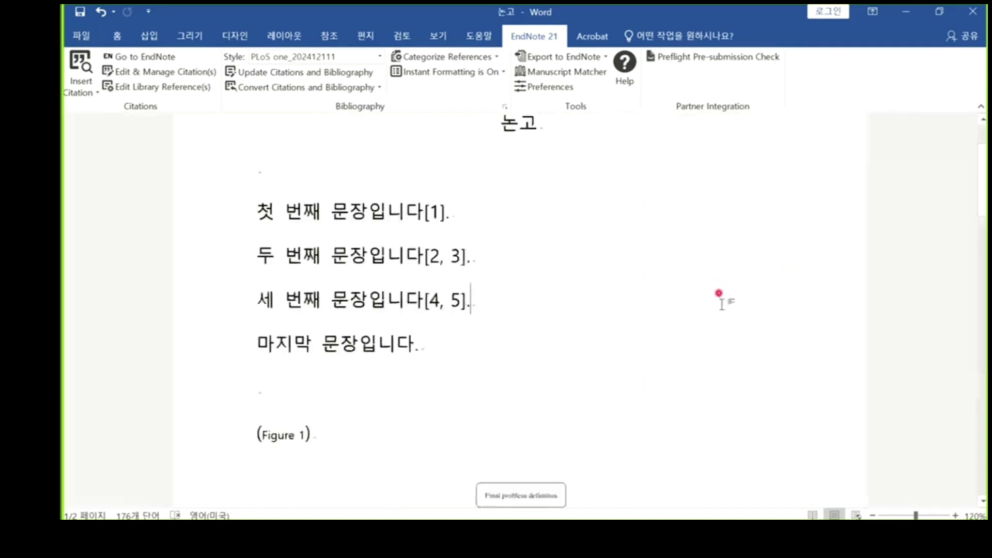
pyautogui.scroll(-15, 643, 381)
pyautogui.scroll(-3, 650, 364)
pyautogui.keyDown('ctrl'); pyautogui.scroll(2, 568, 354); pyautogui.keyUp('ctrl')
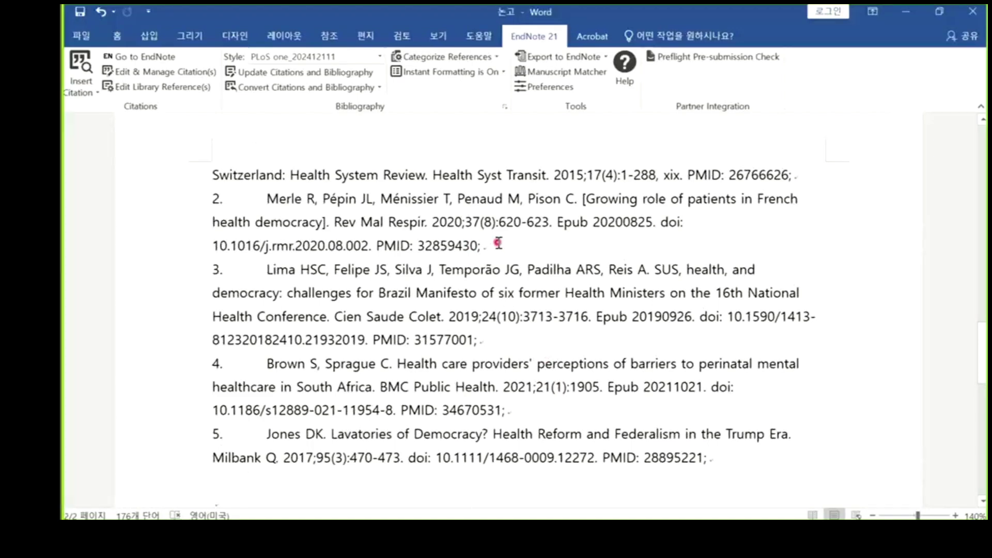
pyautogui.hotkey('ctrl', 'a')
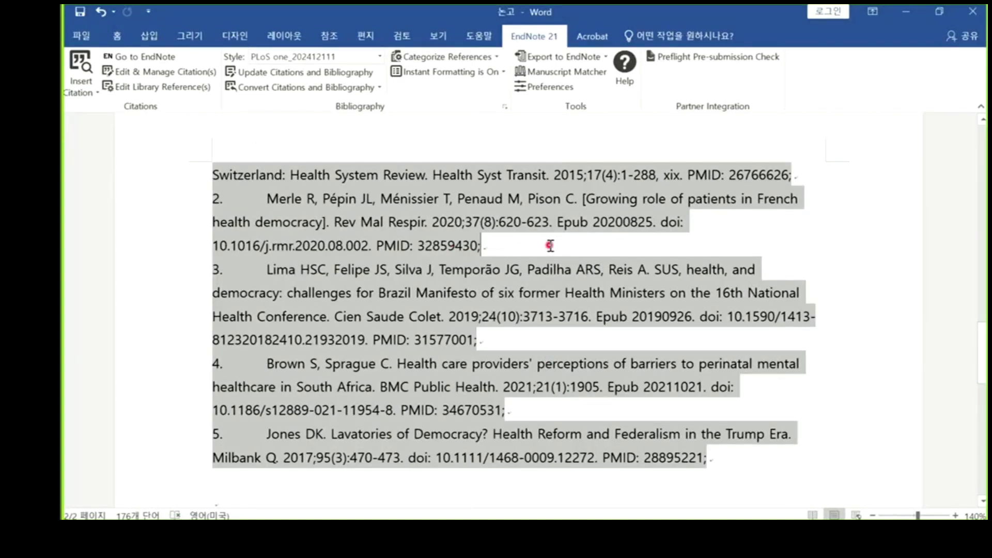
pyautogui.moveTo(373, 246); pyautogui.dragTo(513, 245)
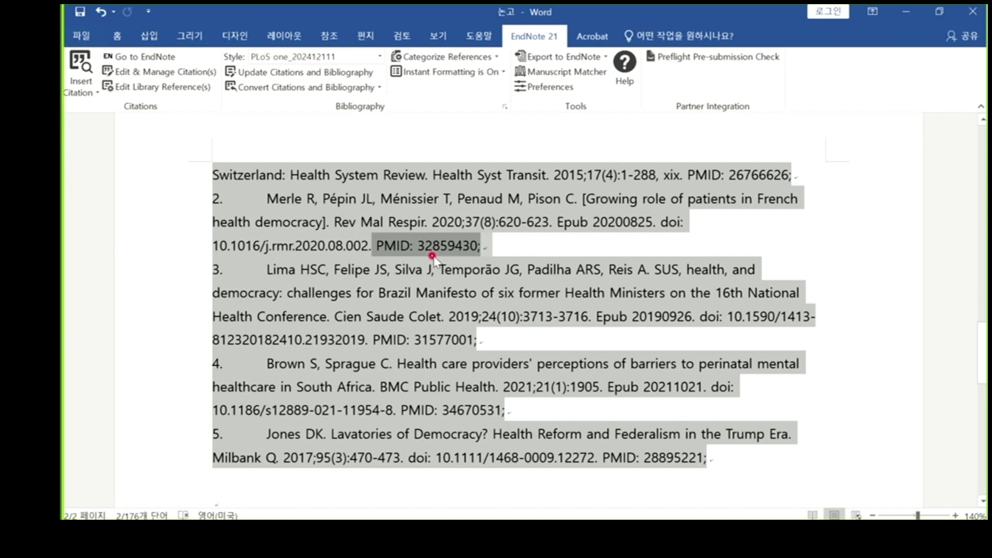
pyautogui.click(472, 337)
pyautogui.moveTo(477, 246); pyautogui.dragTo(490, 247)
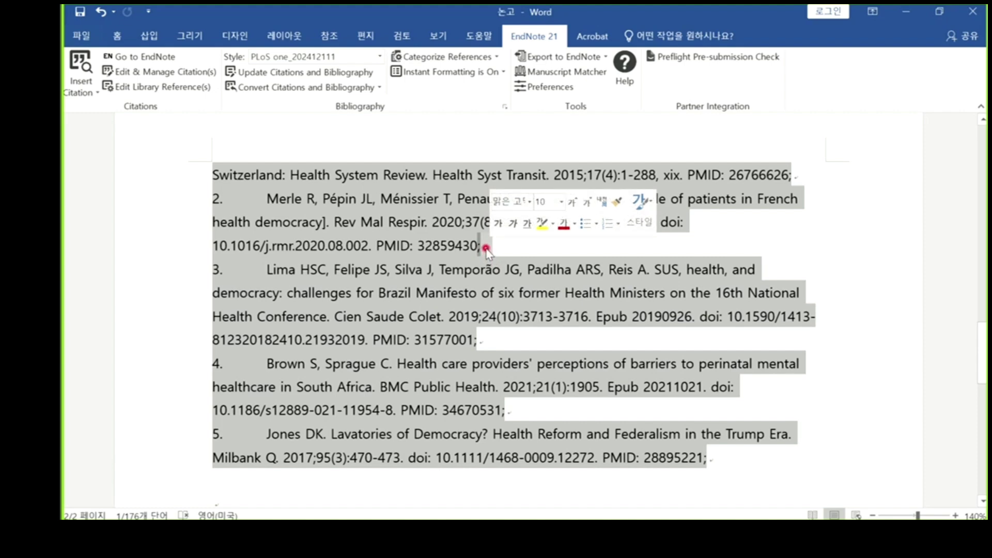
# Return to the EndNote style editor, delete the trailing |; after Accession Number in the Journal Article template, and save the style
pyautogui.moveTo(406, 509)
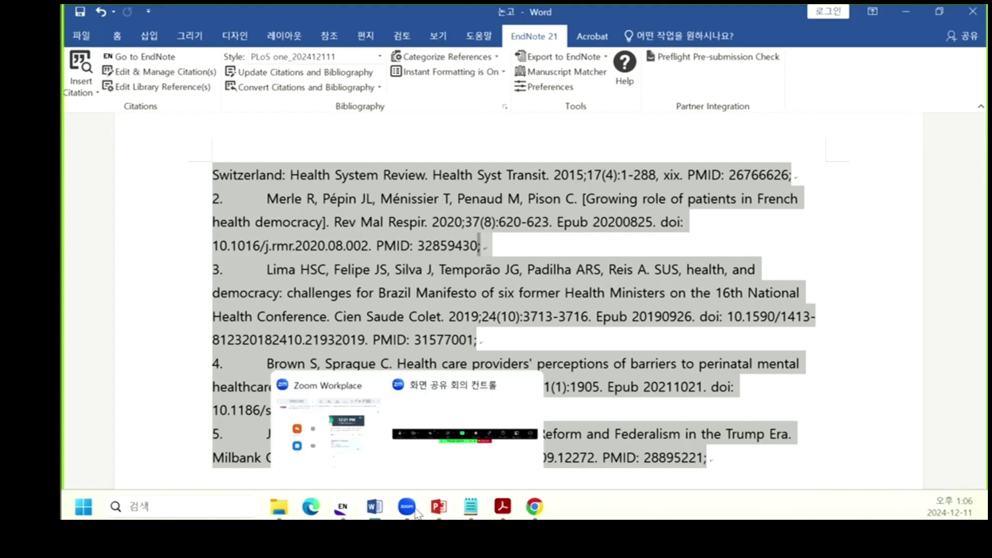
pyautogui.moveTo(344, 513)
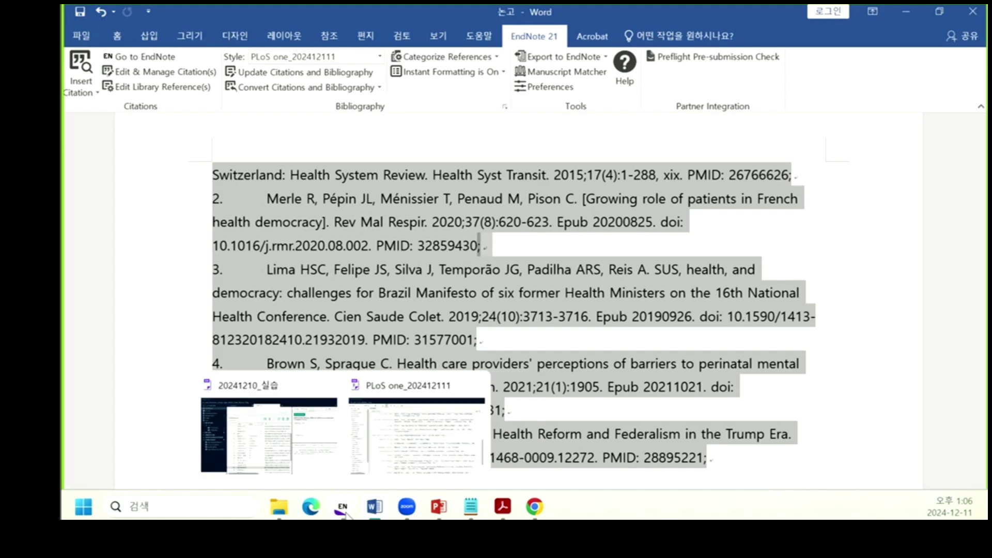
pyautogui.click(401, 452)
pyautogui.click(496, 231)
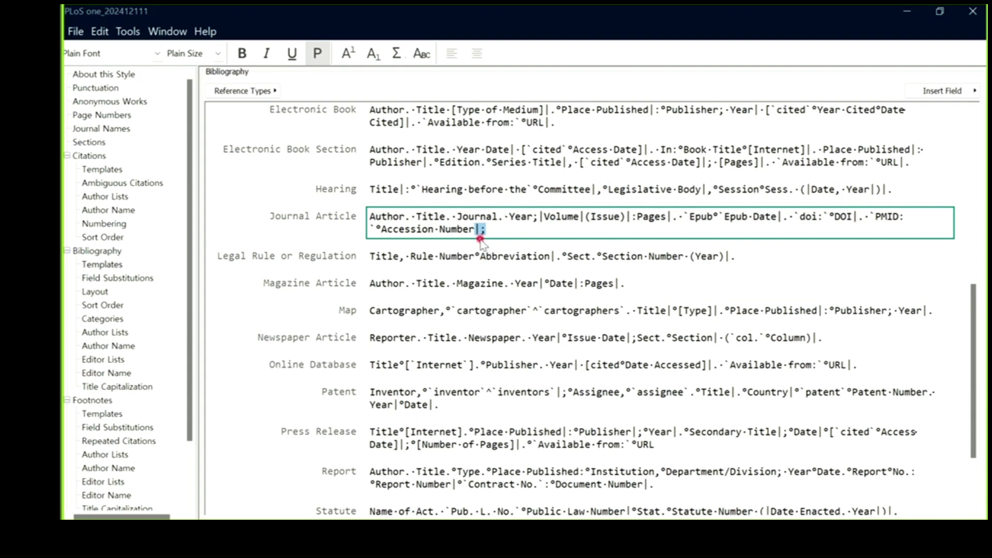
pyautogui.press('Delete')
pyautogui.click(76, 31)
pyautogui.click(117, 148)
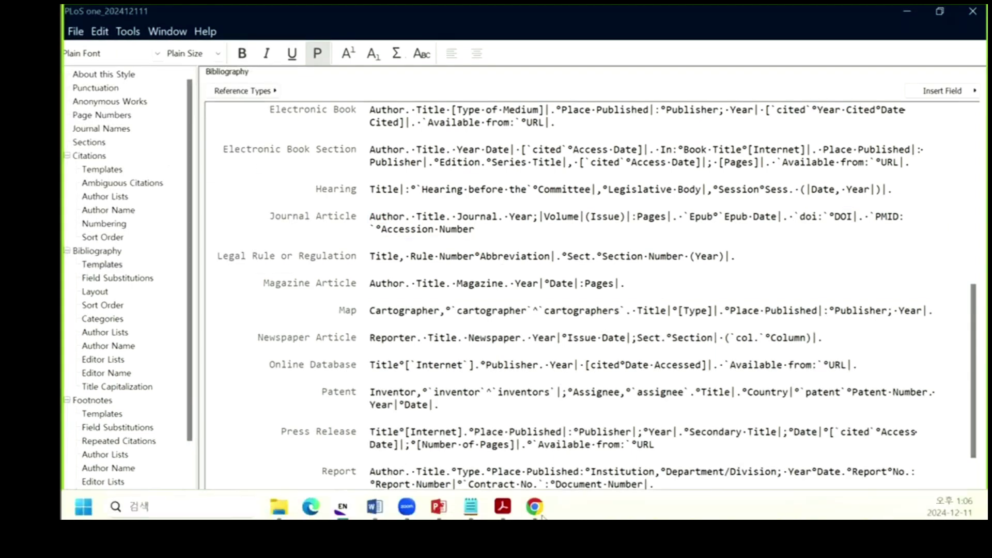
# Switch to the Word manuscript, update the citations and bibliography with the saved style, and check the PMID endings of the references
pyautogui.click(375, 506)
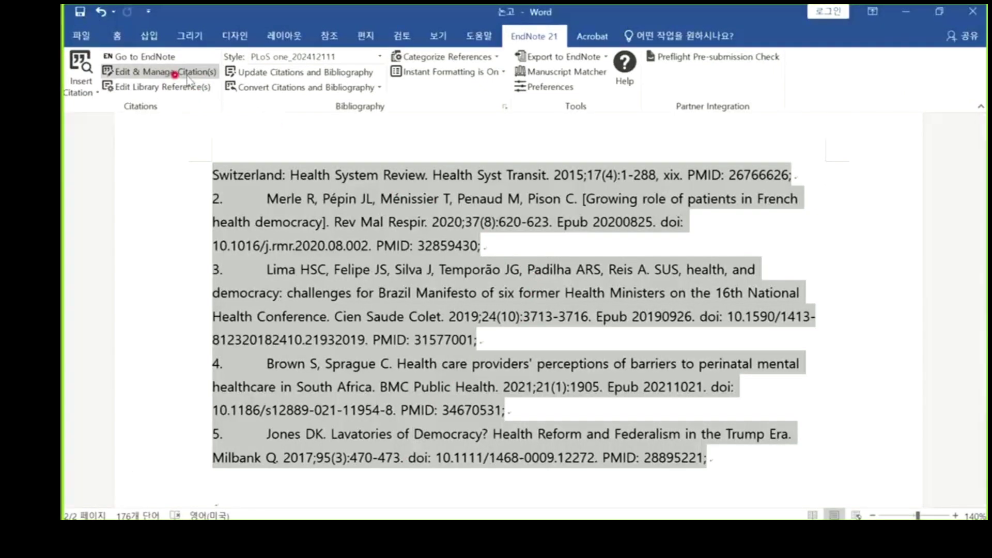
pyautogui.scroll(5, 506, 248)
pyautogui.scroll(-5, 607, 286)
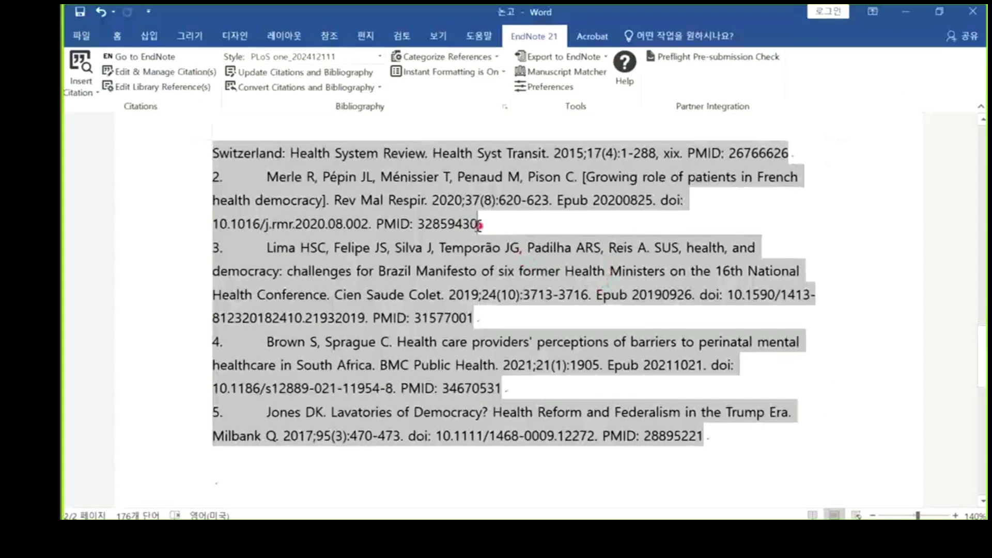
pyautogui.doubleClick(428, 222)
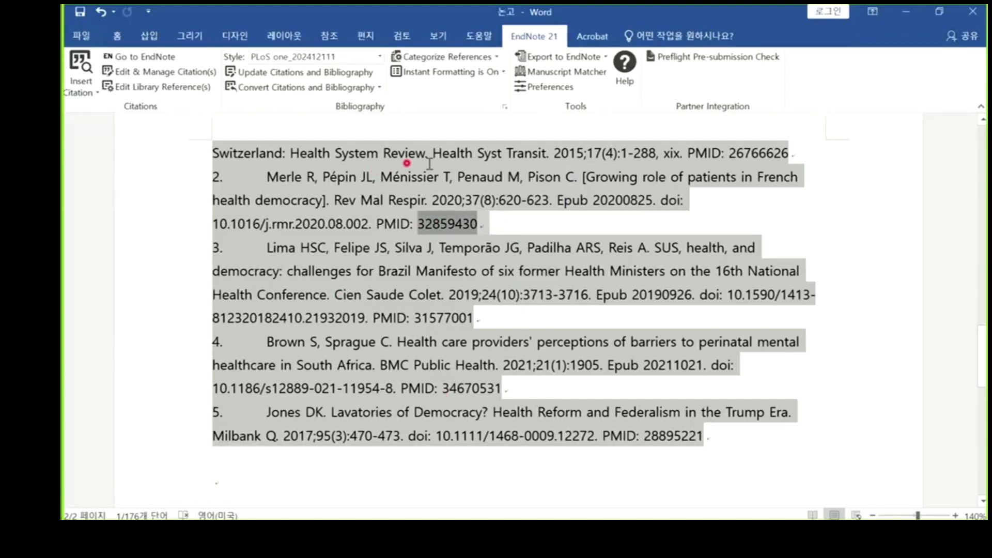
pyautogui.click(578, 319)
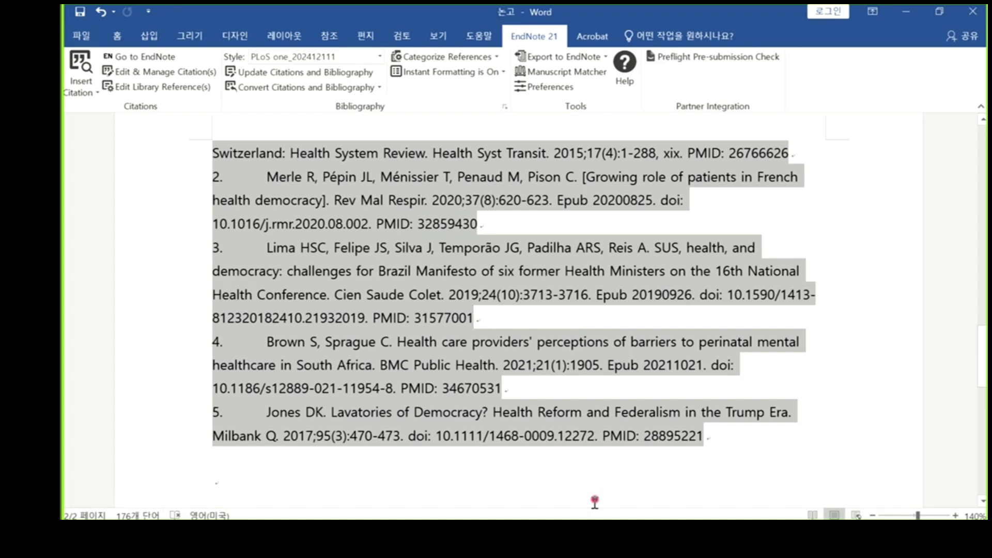
# Return to the EndNote style editor, review the spaces, separators and label marks in the Journal Article template, and close the style
pyautogui.moveTo(428, 509)
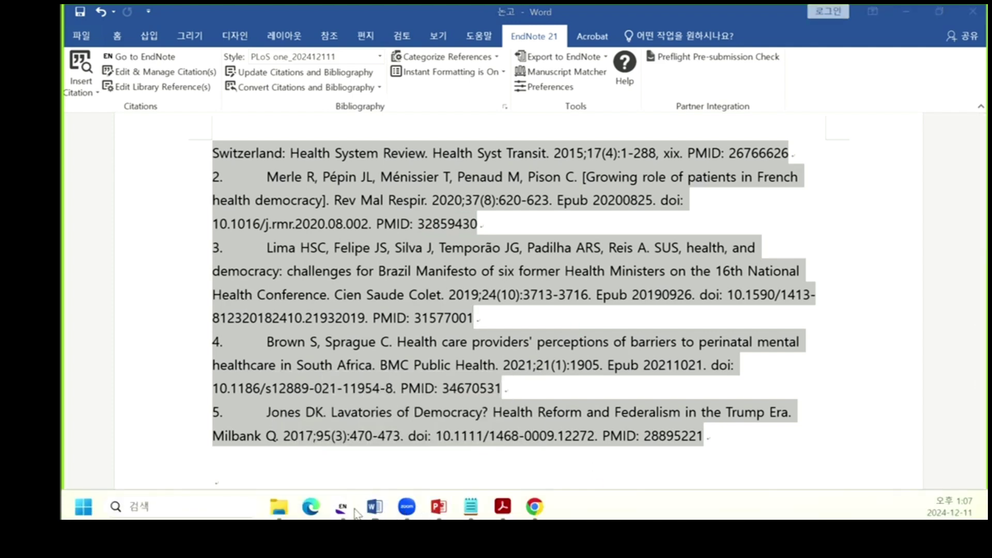
pyautogui.moveTo(351, 509)
pyautogui.click(402, 461)
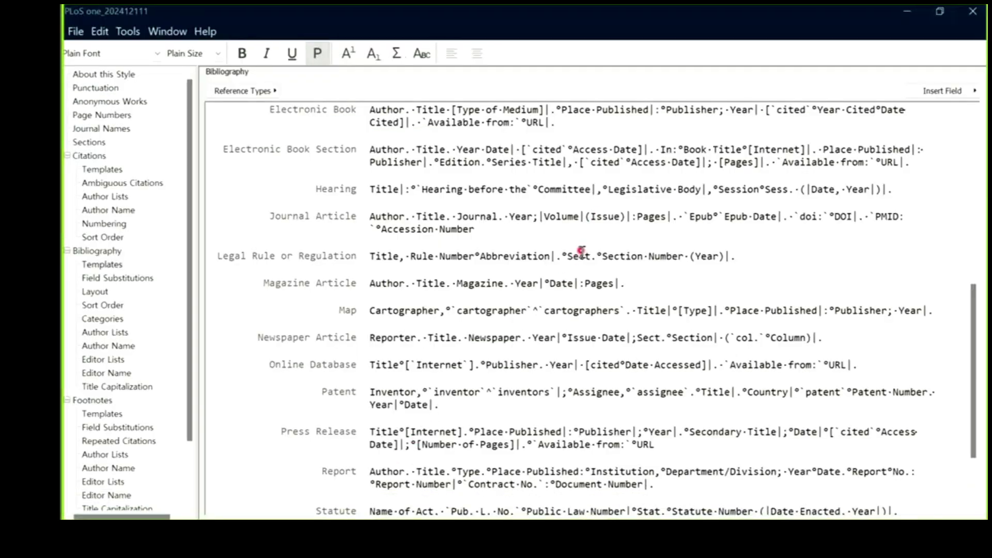
pyautogui.scroll(-1, 562, 304)
pyautogui.scroll(-1, 562, 304)
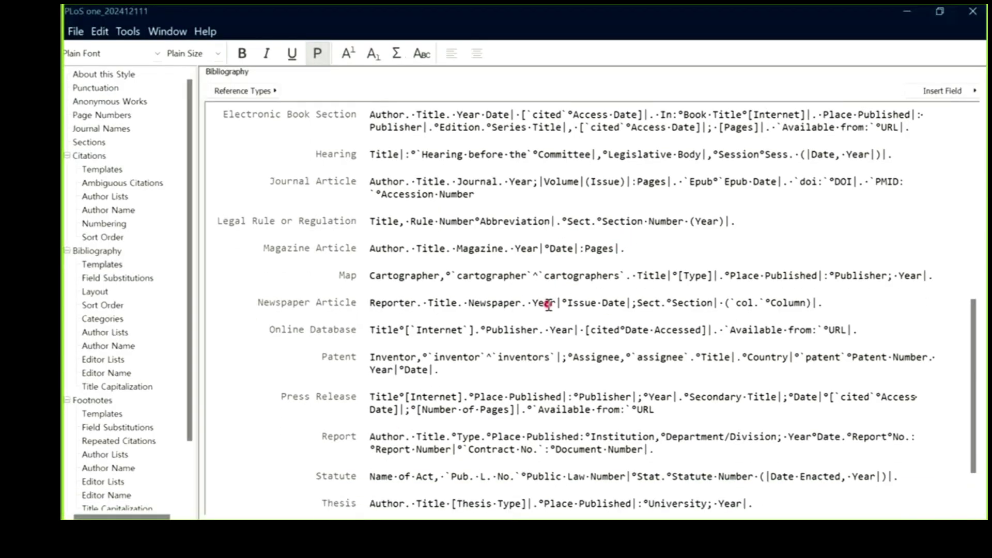
pyautogui.scroll(-1, 583, 298)
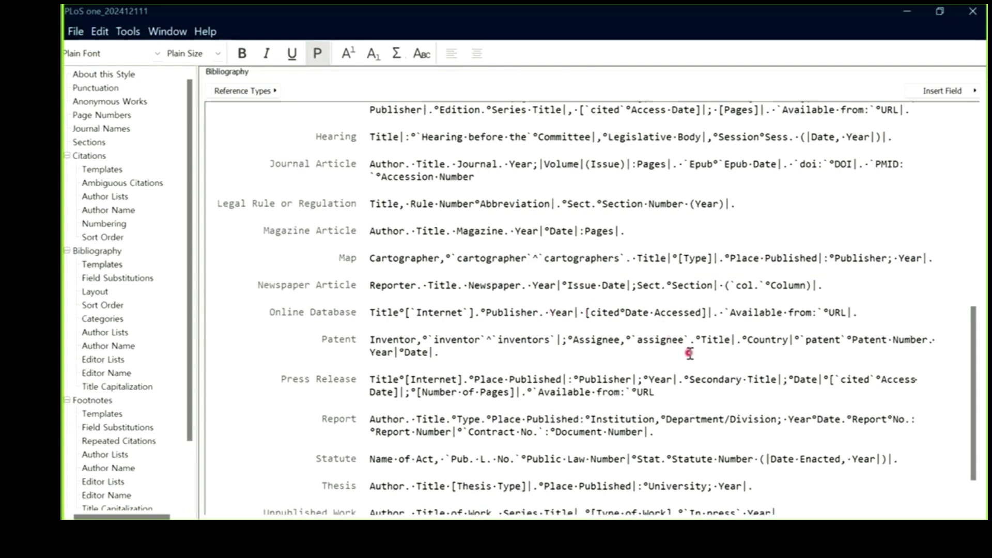
pyautogui.click(489, 168)
pyautogui.click(490, 175)
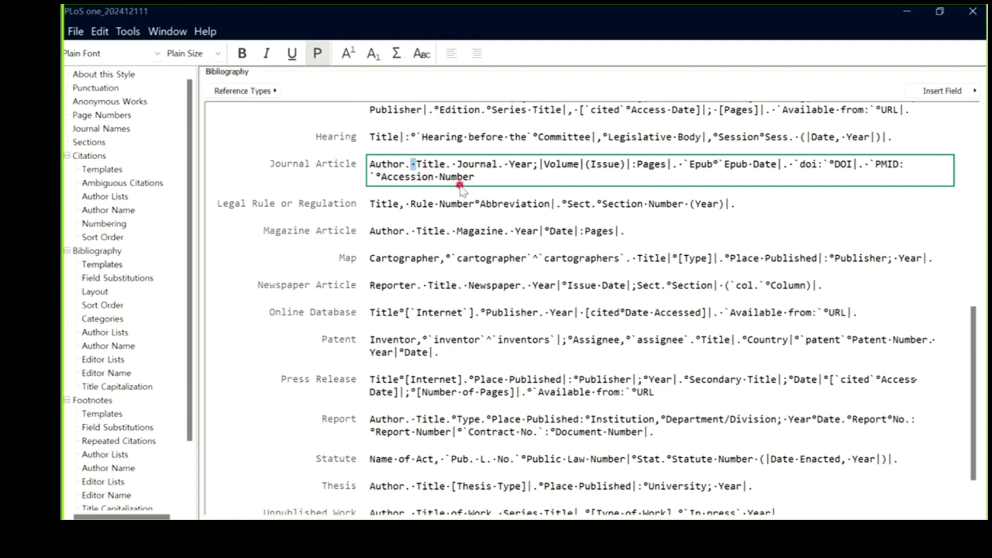
pyautogui.moveTo(411, 166); pyautogui.dragTo(416, 171)
pyautogui.click(540, 166)
pyautogui.moveTo(580, 165); pyautogui.dragTo(587, 164)
pyautogui.click(563, 172)
pyautogui.click(600, 168)
pyautogui.click(563, 165)
pyautogui.click(624, 163)
pyautogui.click(717, 164)
pyautogui.click(701, 165)
pyautogui.click(806, 163)
pyautogui.click(973, 11)
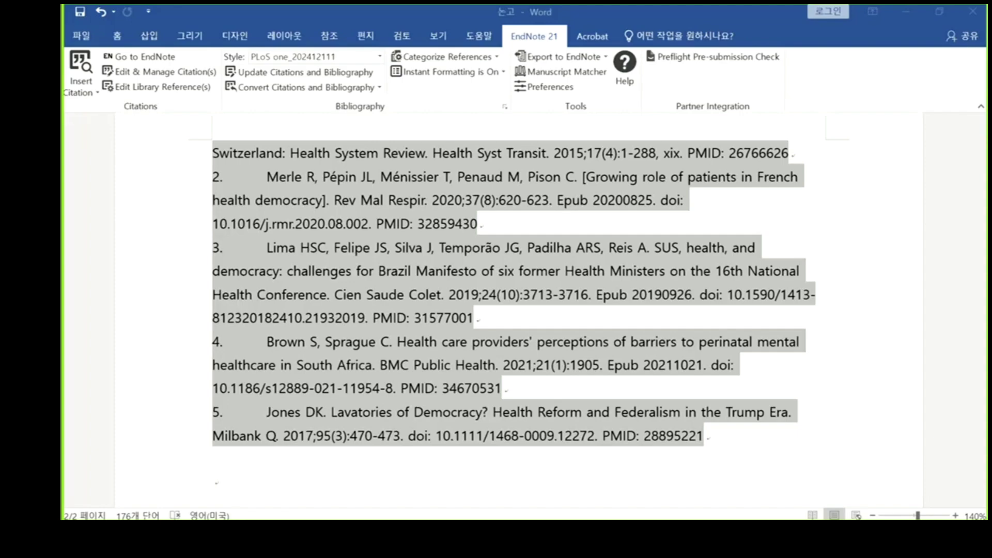
# Switch to the course slides and page from the PLoS One formatting examples to the slide on inserting citations in a manuscript
pyautogui.hotkey('alt', 'Tab')
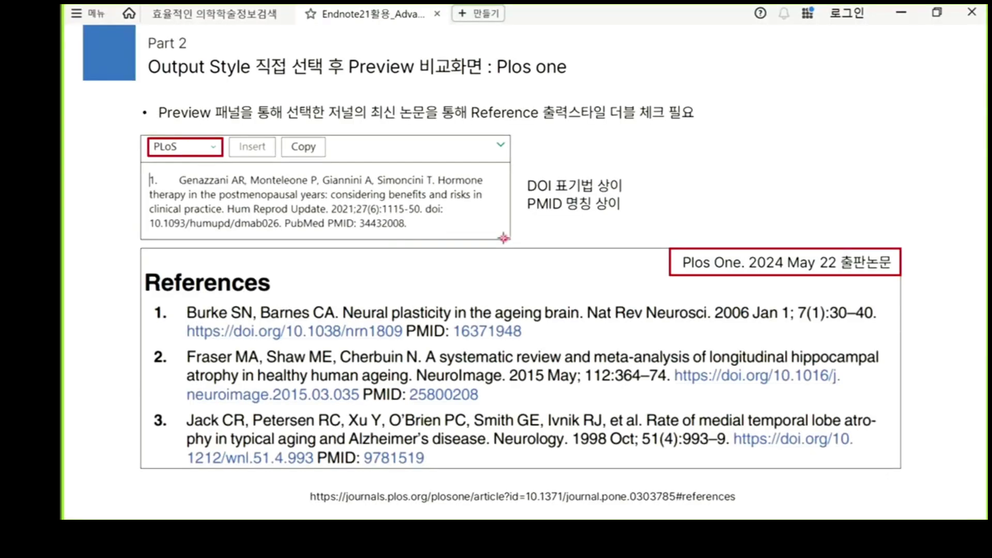
pyautogui.press('Right')
pyautogui.press('Right')
pyautogui.press('Right')
pyautogui.press('Right')
pyautogui.press('Right')
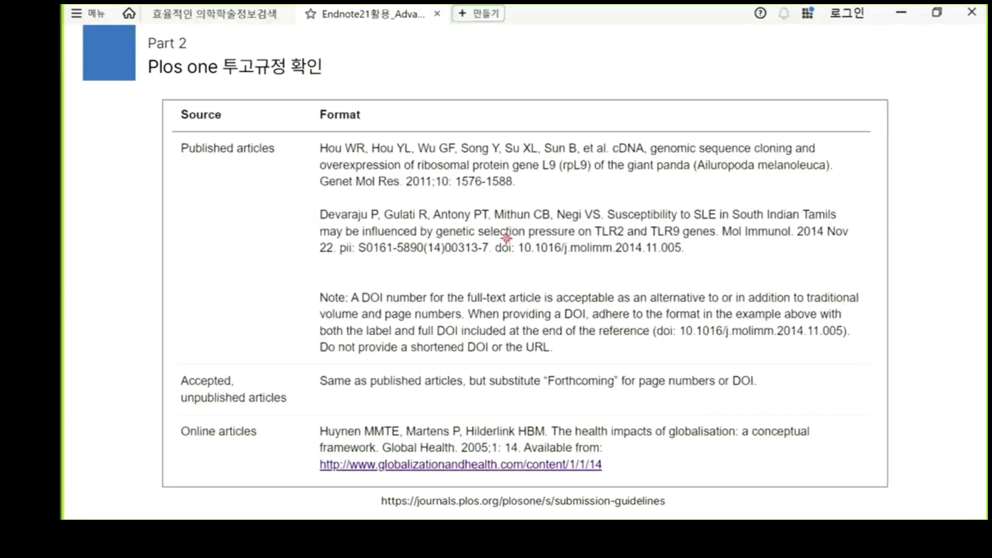
pyautogui.press('Right')
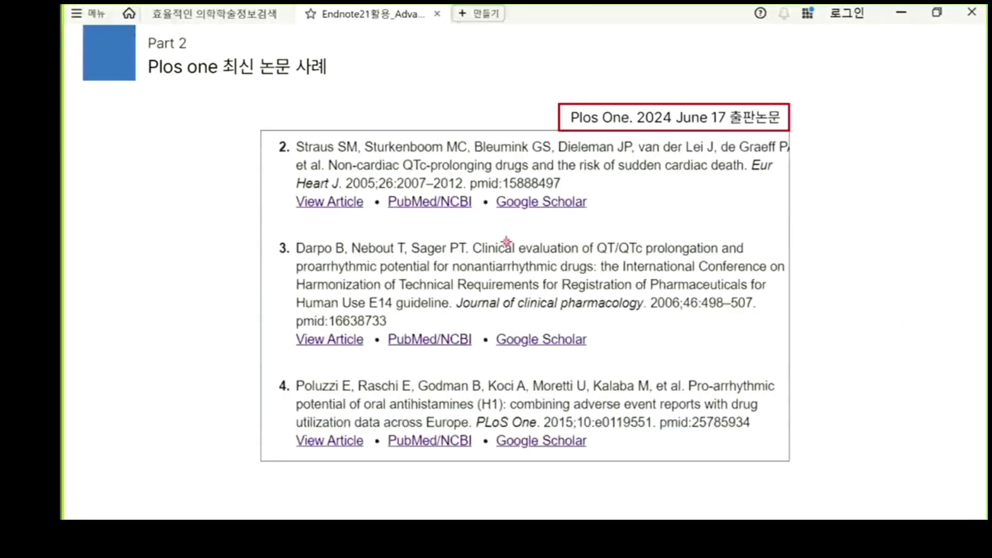
pyautogui.press('Right')
pyautogui.press('Right')
pyautogui.press('Right')
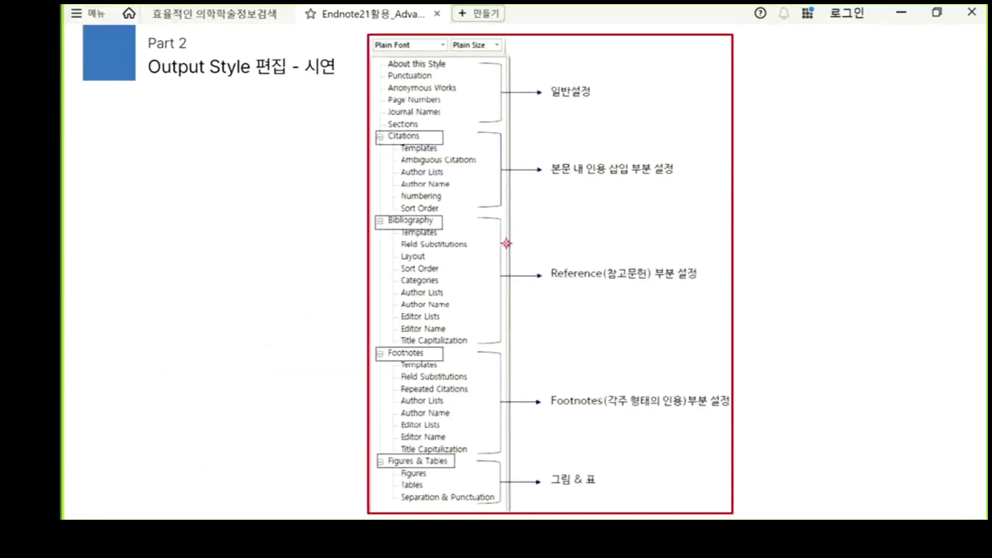
pyautogui.press('Right')
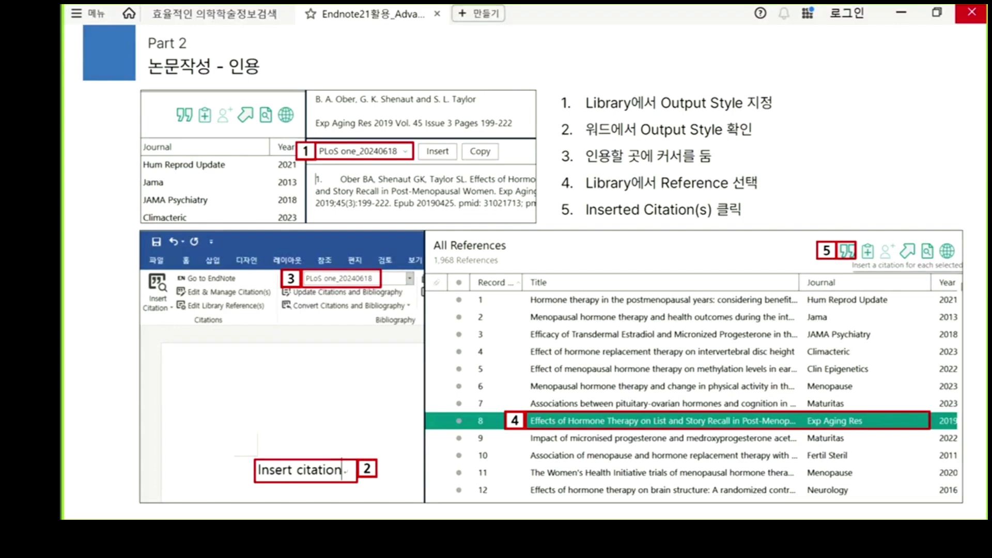
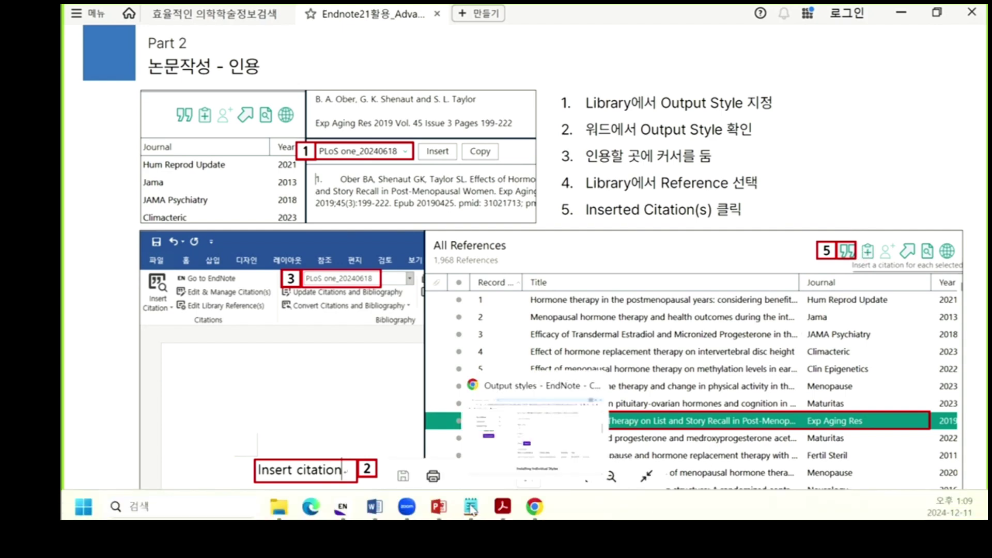
# Switch to the Word manuscript and place the cursor before the period of the last sentence, 마지막 문장입니다
pyautogui.click(374, 506)
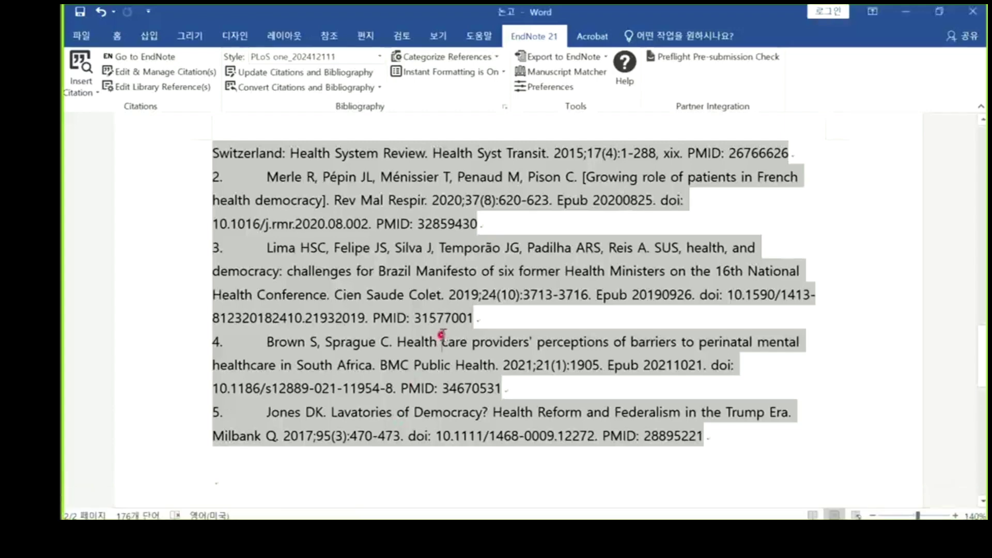
pyautogui.scroll(4, 528, 319)
pyautogui.scroll(15, 528, 319)
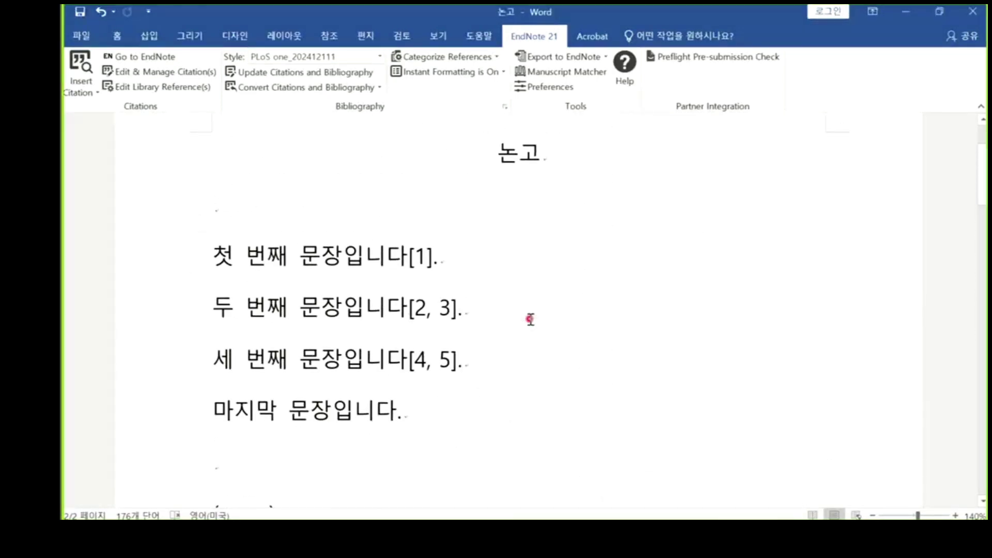
pyautogui.scroll(-1, 421, 306)
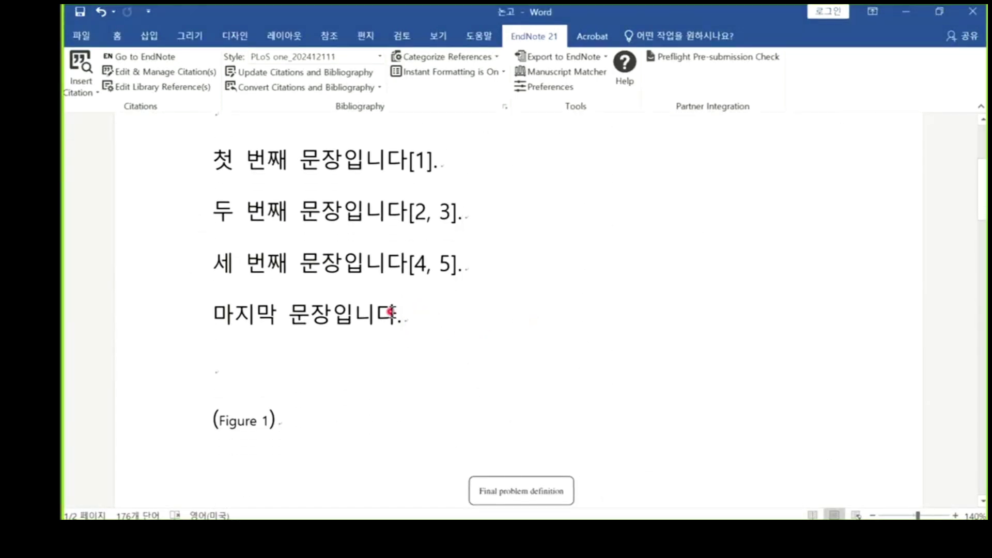
pyautogui.press('Hangul')
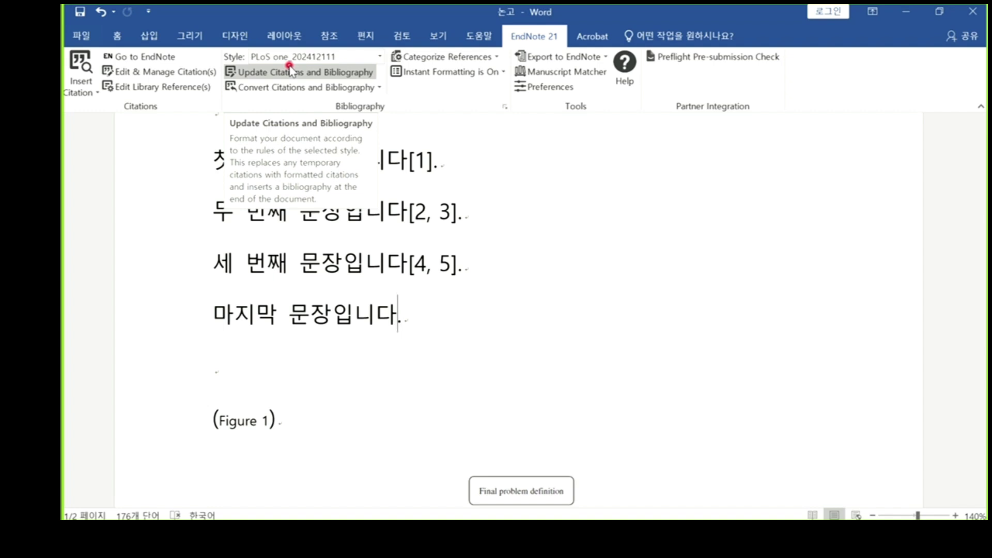
pyautogui.click(81, 89)
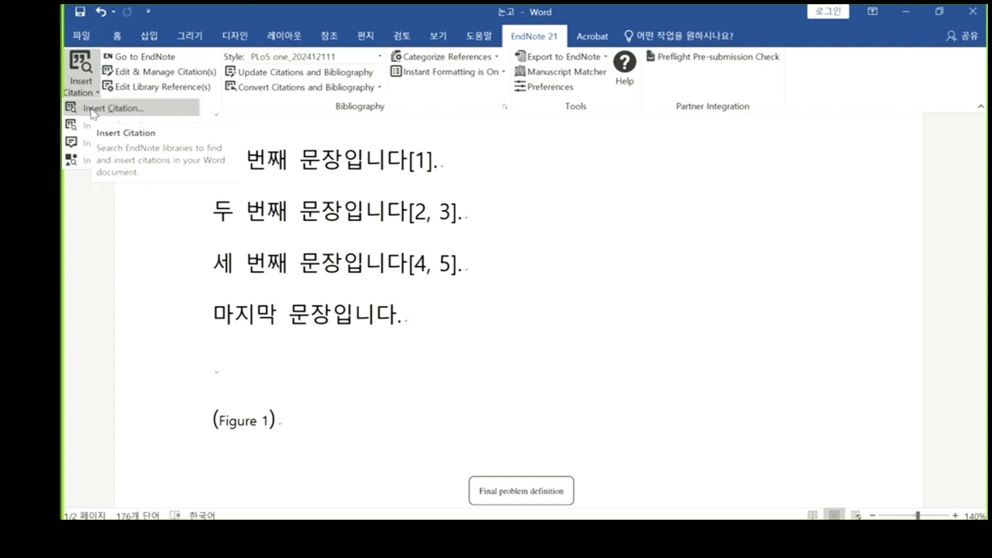
pyautogui.click(93, 109)
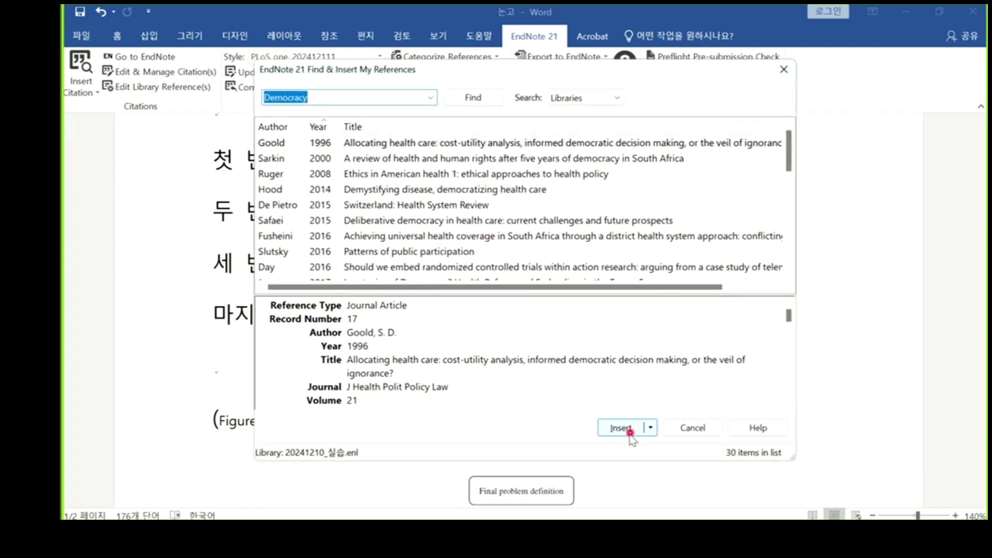
pyautogui.click(784, 69)
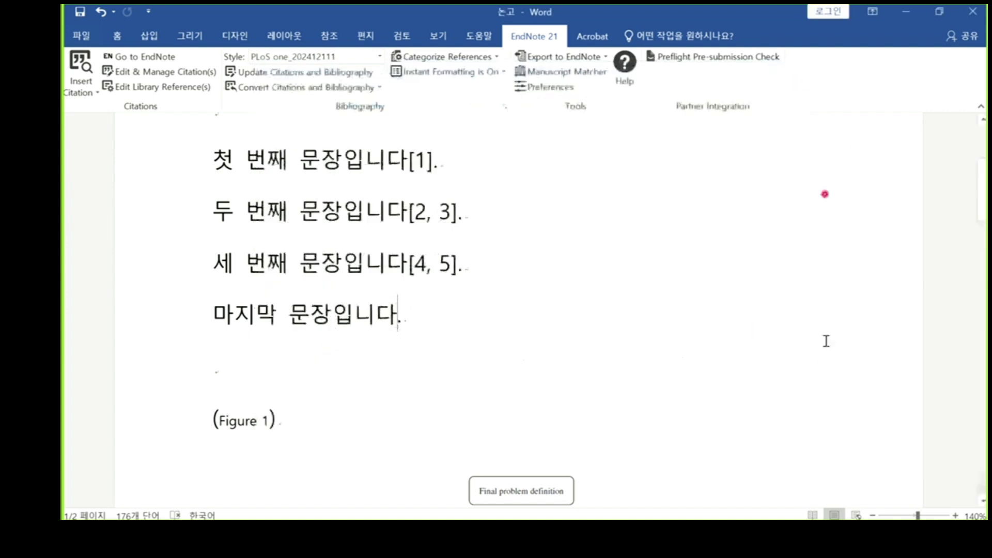
# Insert record 11, "Diminishing Democracy in Health Policy", from the EndNote library as a citation in the last sentence, and check its reference entry
pyautogui.click(342, 506)
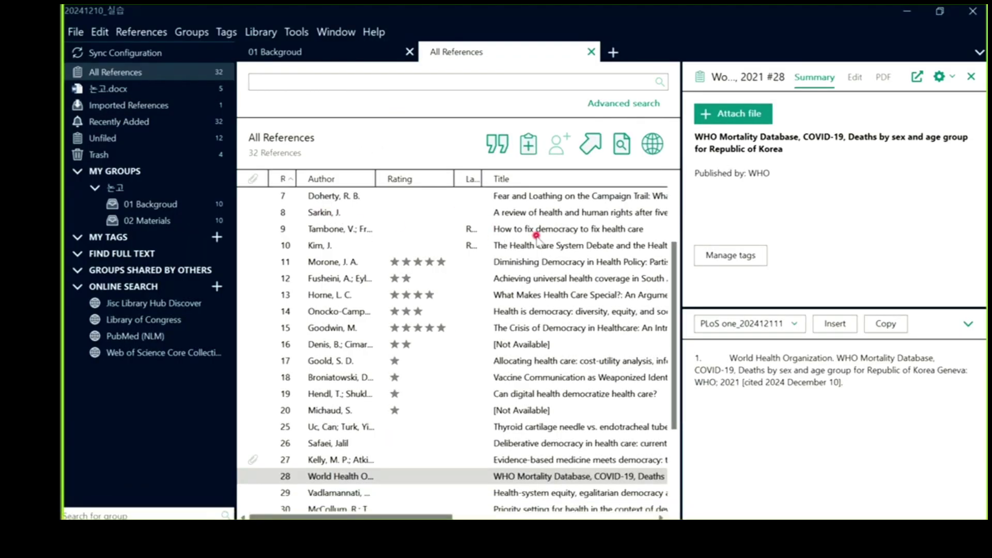
pyautogui.click(524, 261)
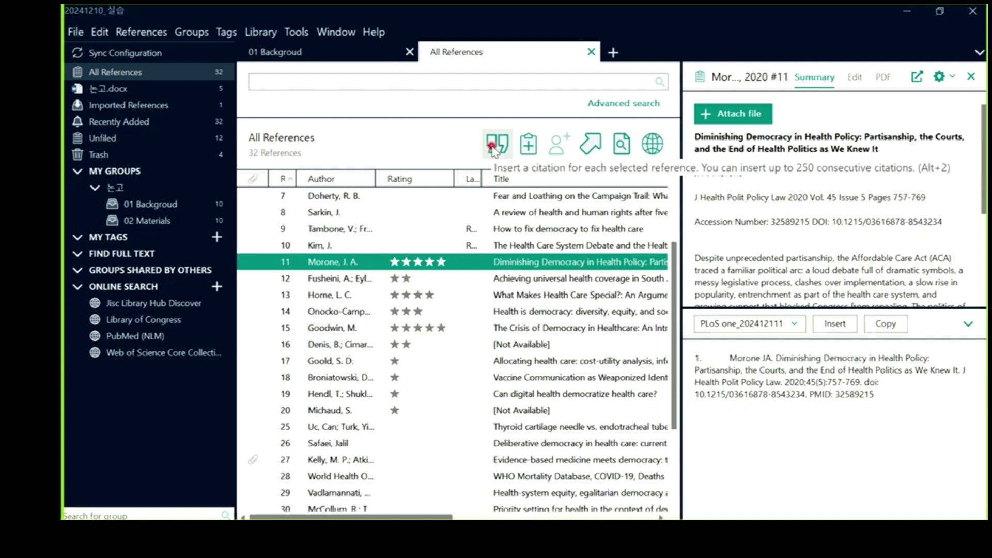
pyautogui.click(491, 148)
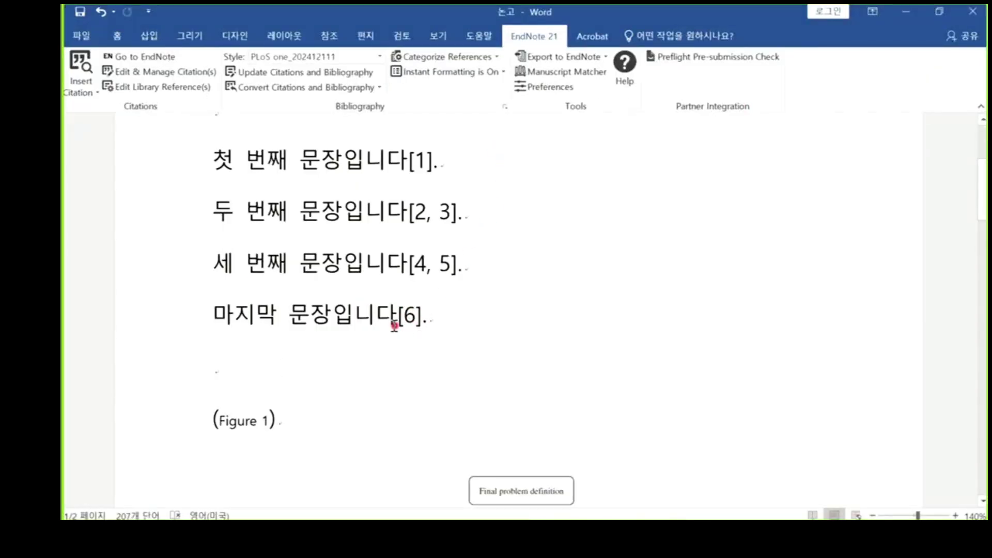
pyautogui.scroll(-20, 403, 330)
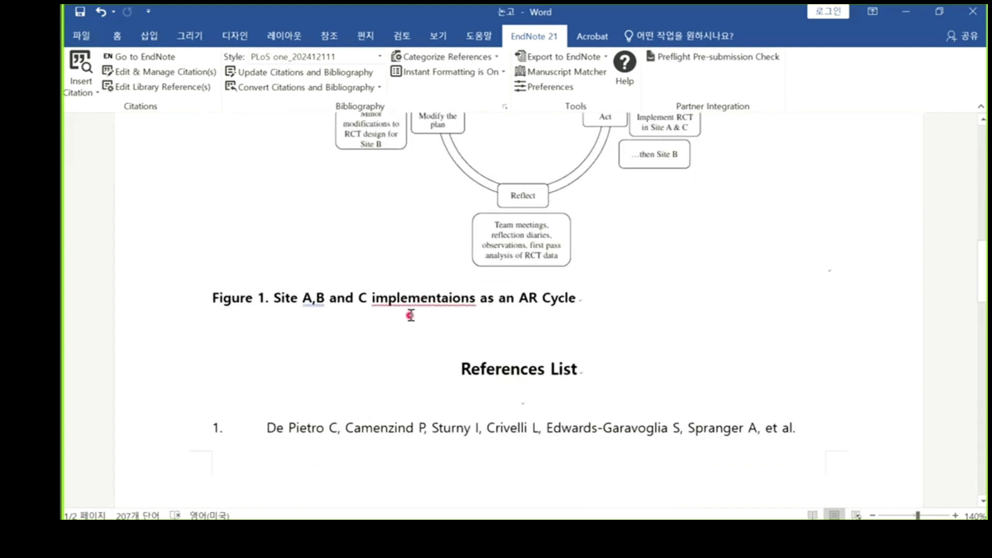
pyautogui.scroll(-2, 413, 309)
pyautogui.scroll(1, 414, 306)
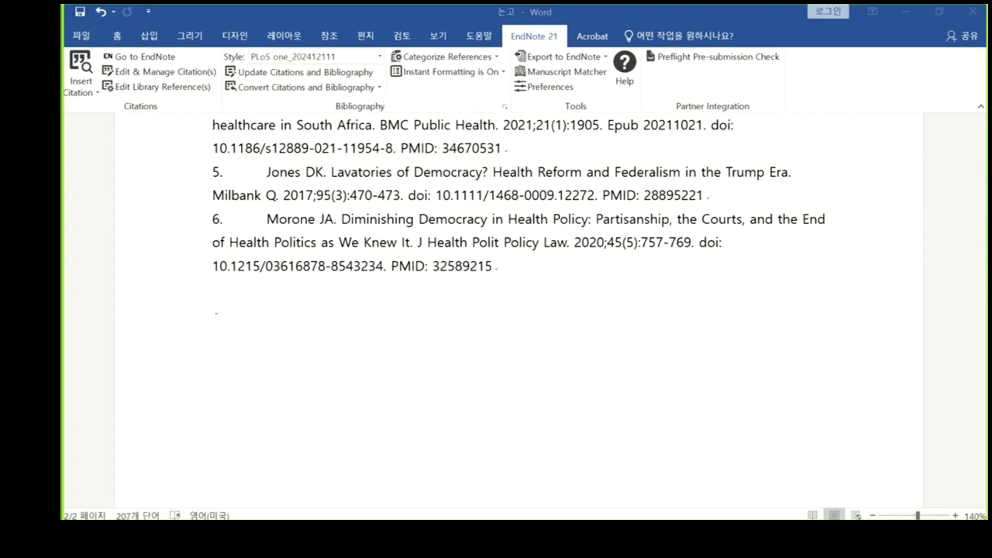
# Read the slide on References Layout settings, then examine the title and entries of the references list in the Word manuscript
pyautogui.hotkey('alt', 'Tab')
pyautogui.press('Right')
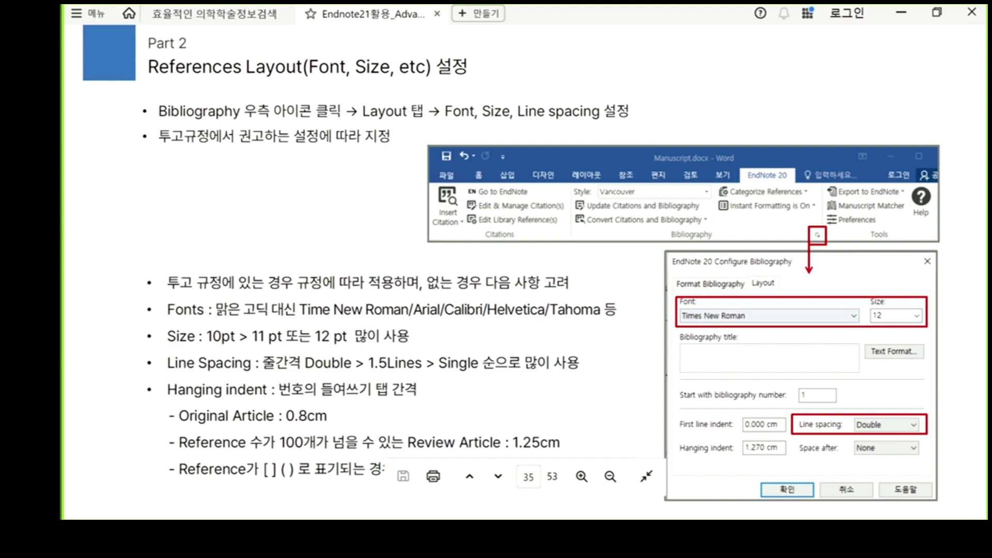
pyautogui.hotkey('alt', 'Tab')
pyautogui.scroll(4, 488, 201)
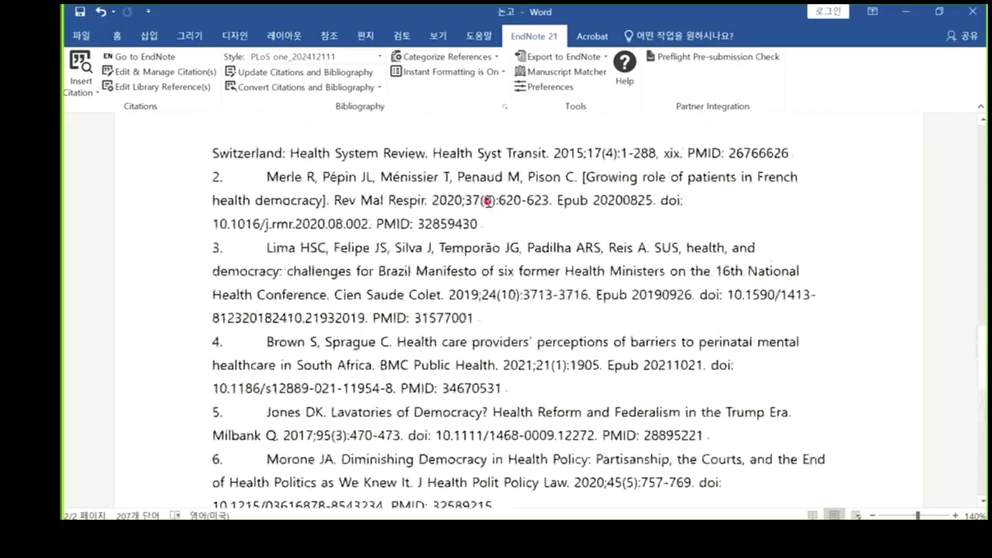
pyautogui.click(488, 201)
pyautogui.scroll(10, 487, 203)
pyautogui.scroll(-5, 488, 206)
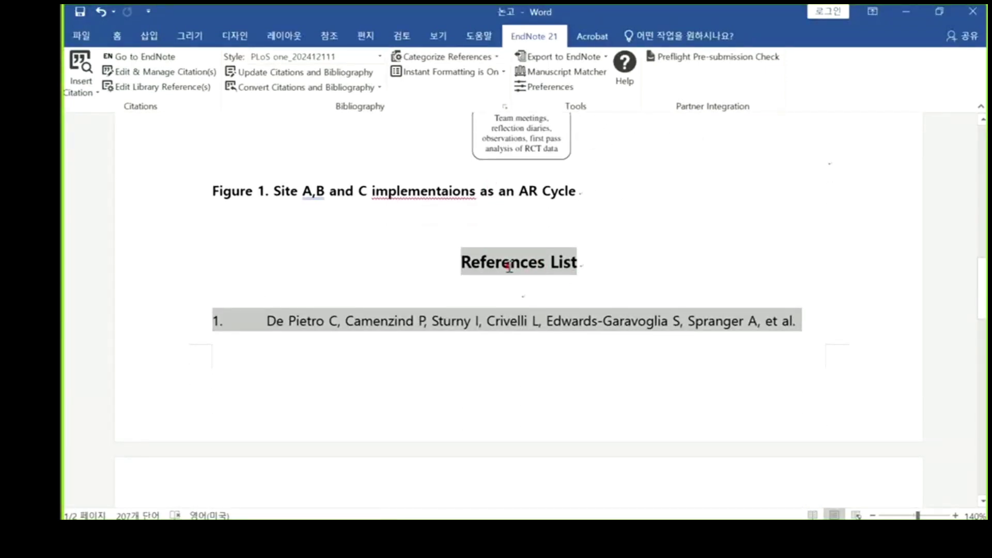
pyautogui.moveTo(469, 257); pyautogui.dragTo(580, 259)
pyautogui.scroll(-2, 523, 288)
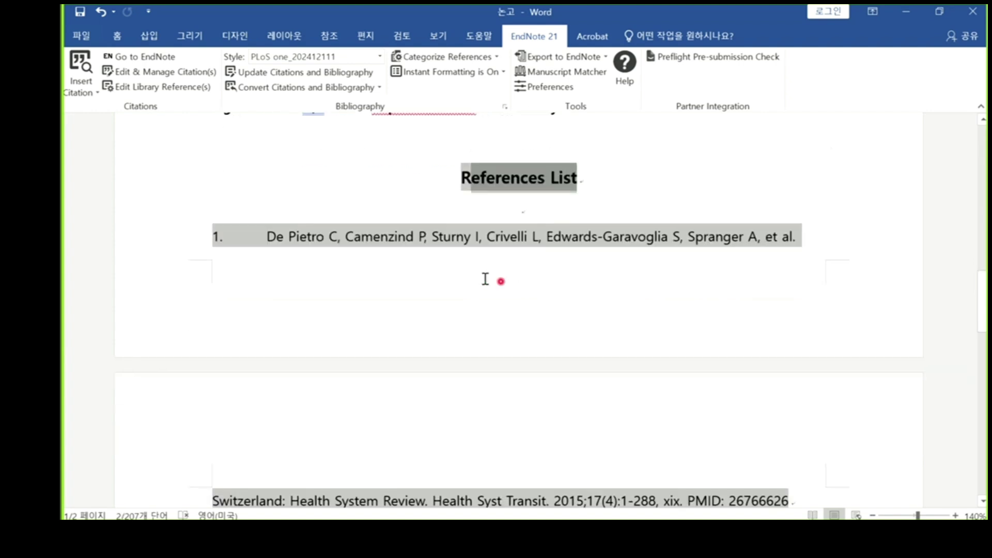
pyautogui.moveTo(299, 223); pyautogui.dragTo(667, 400)
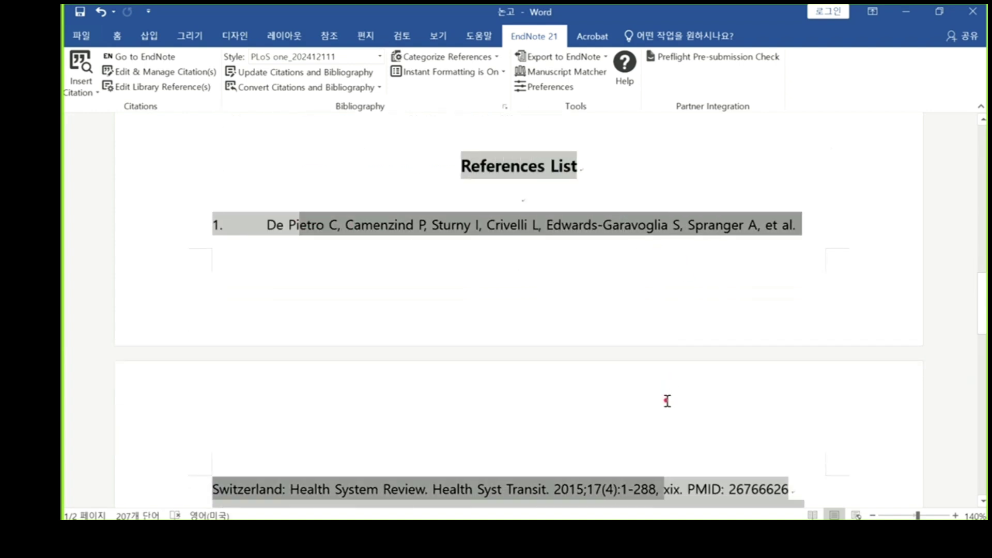
pyautogui.scroll(-3, 666, 396)
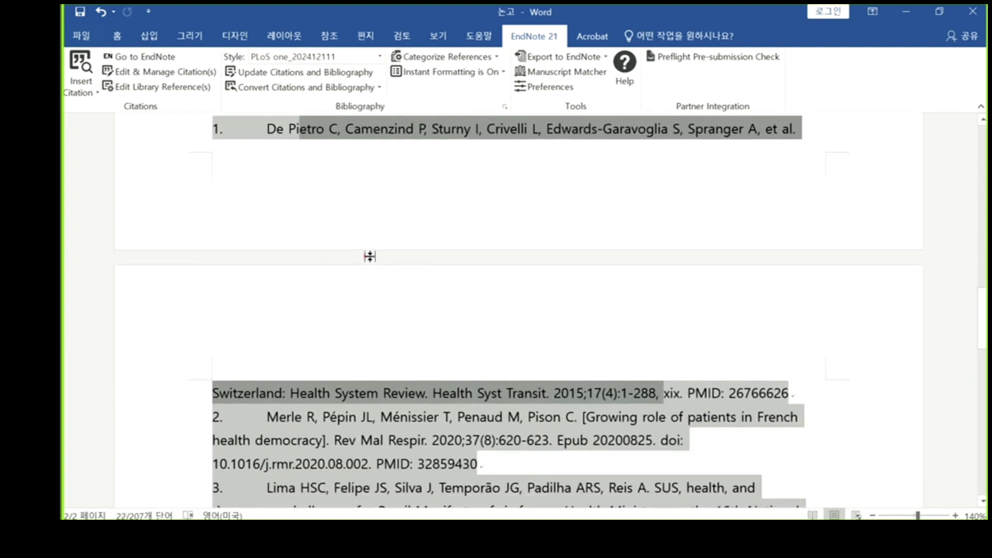
pyautogui.click(377, 222)
pyautogui.scroll(3, 428, 140)
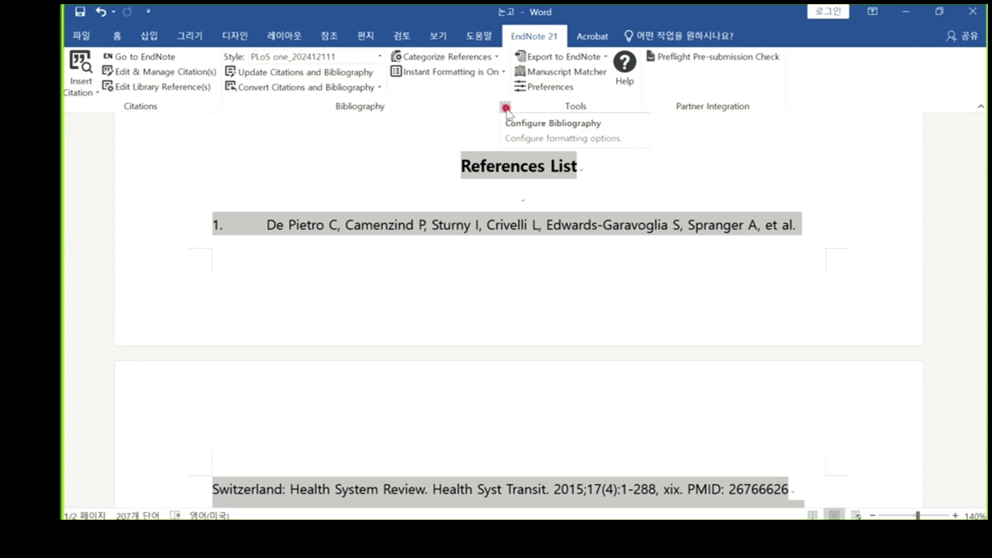
# Configure the bibliography layout with the Times New Roman font at size 12
pyautogui.click(504, 108)
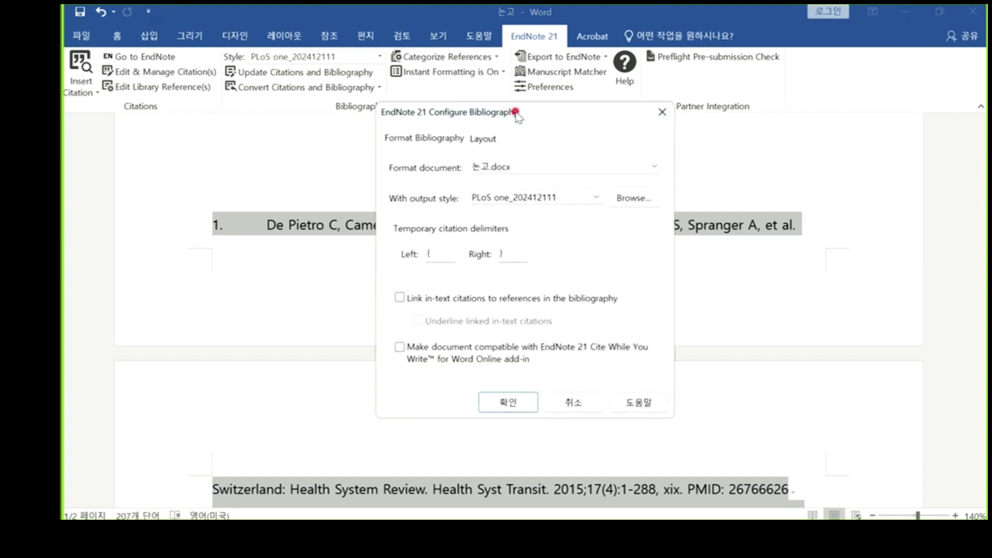
pyautogui.moveTo(516, 114); pyautogui.dragTo(517, 92)
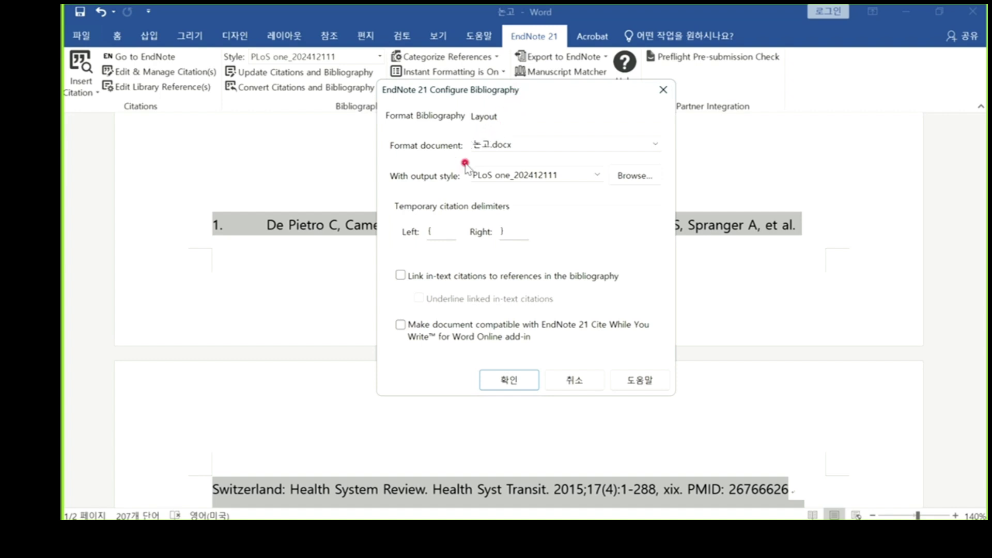
pyautogui.click(480, 118)
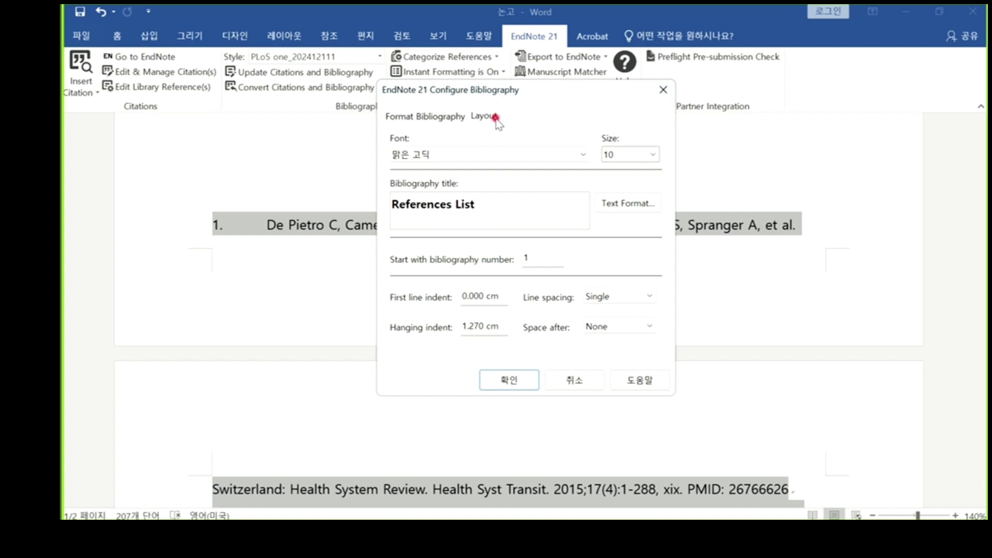
pyautogui.click(583, 154)
pyautogui.scroll(10, 540, 196)
pyautogui.moveTo(583, 316); pyautogui.dragTo(541, 291)
pyautogui.scroll(-5, 541, 290)
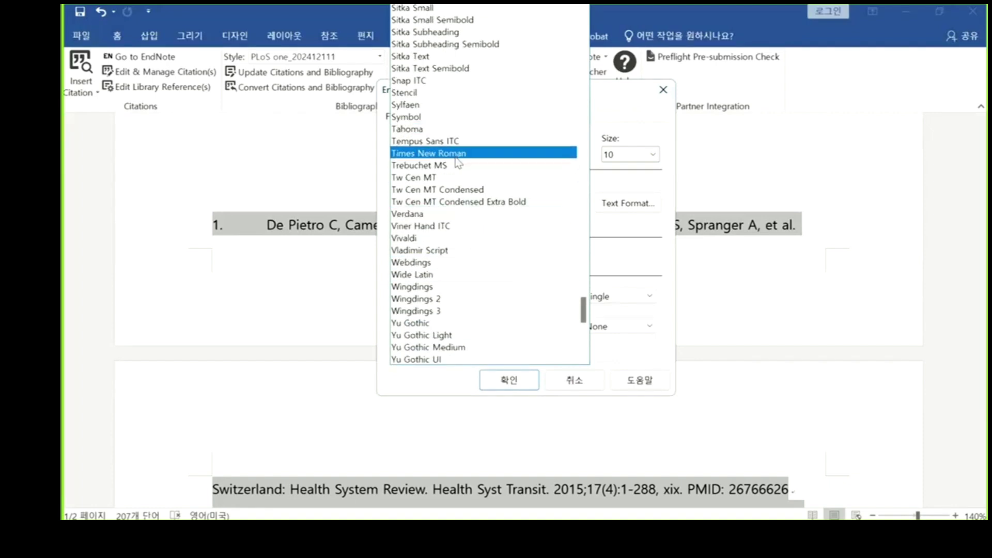
pyautogui.click(455, 156)
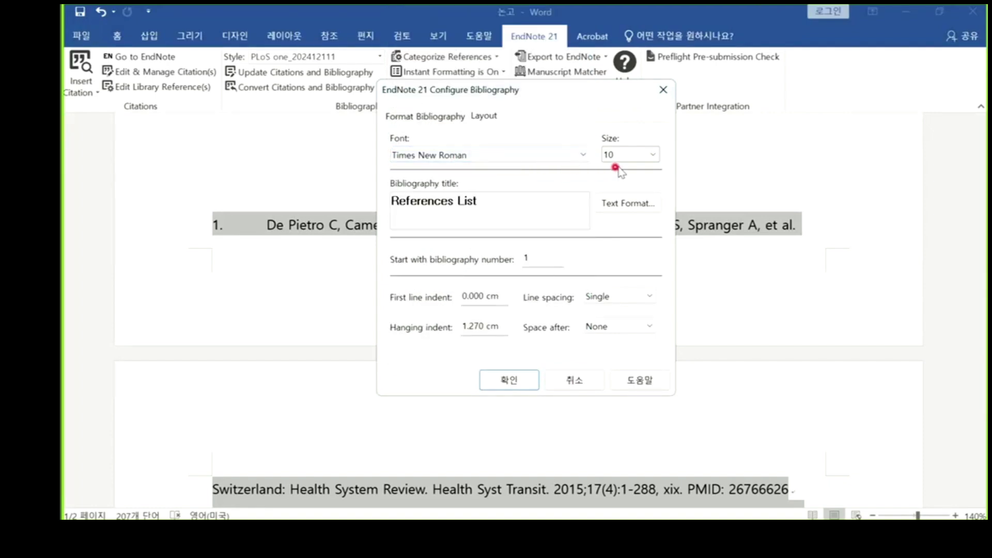
pyautogui.doubleClick(640, 154)
pyautogui.write('12')
# Make the bibliography title "References List" italic through its text format settings
pyautogui.moveTo(525, 205); pyautogui.dragTo(367, 200)
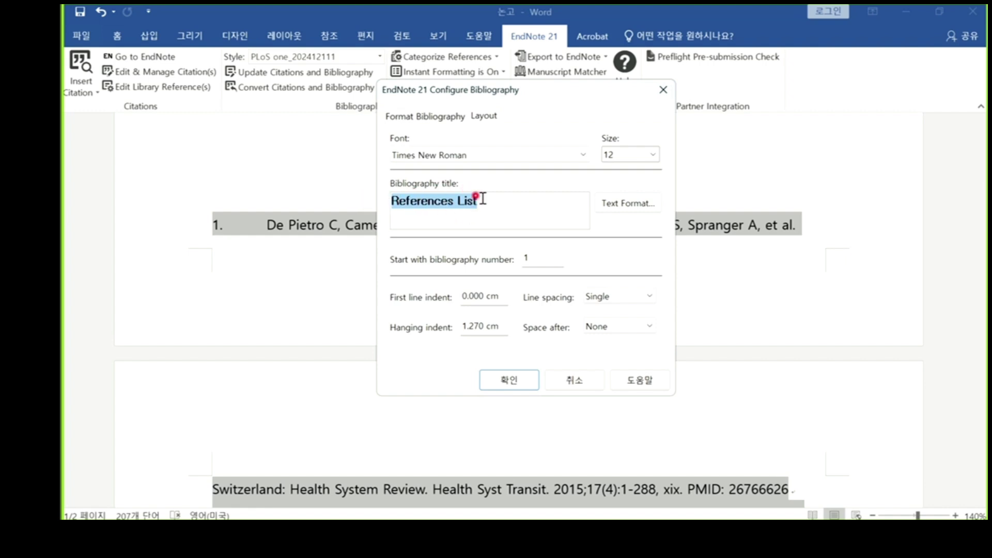
pyautogui.click(640, 205)
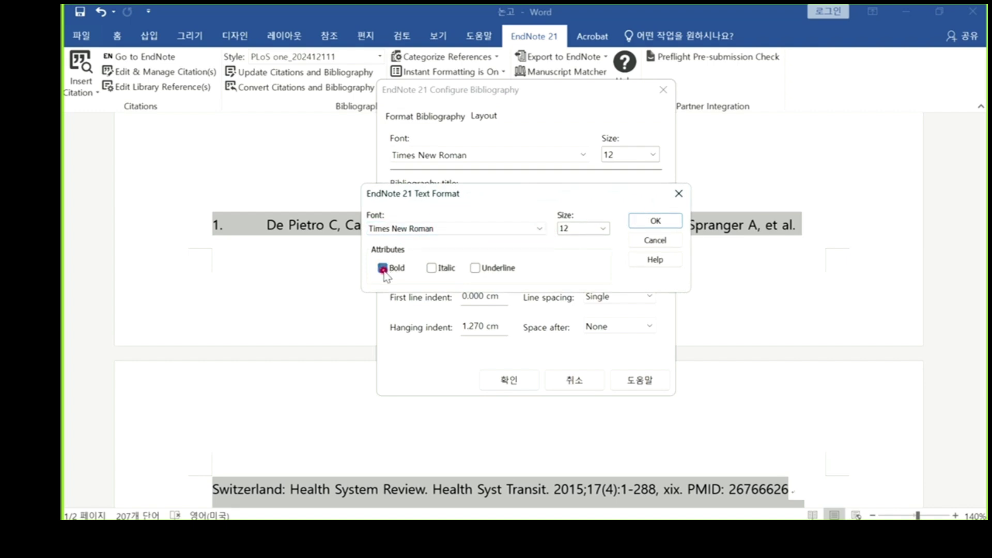
pyautogui.click(433, 268)
pyautogui.click(640, 221)
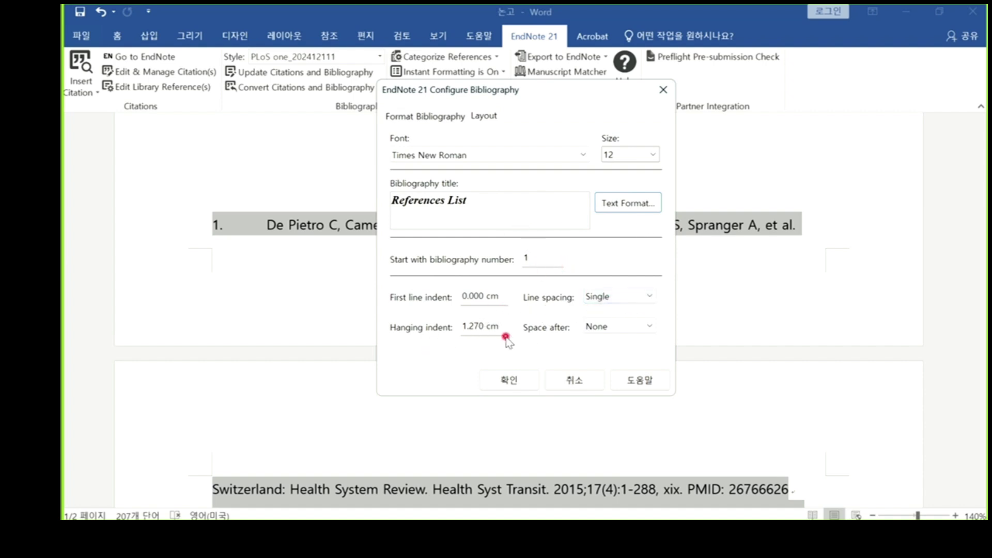
# Set the bibliography's hanging indent to 1.25 cm
pyautogui.moveTo(501, 327); pyautogui.dragTo(454, 327)
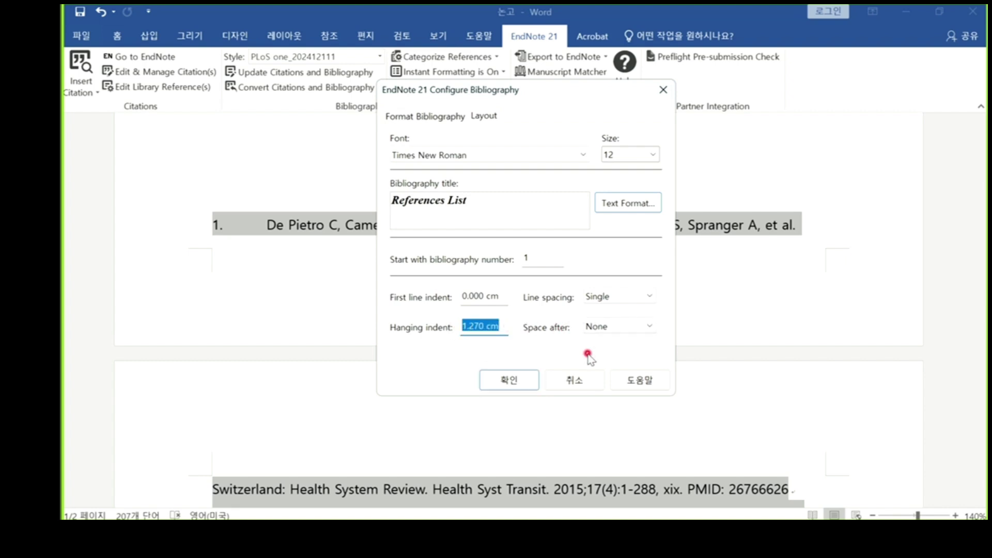
pyautogui.write('1.25')
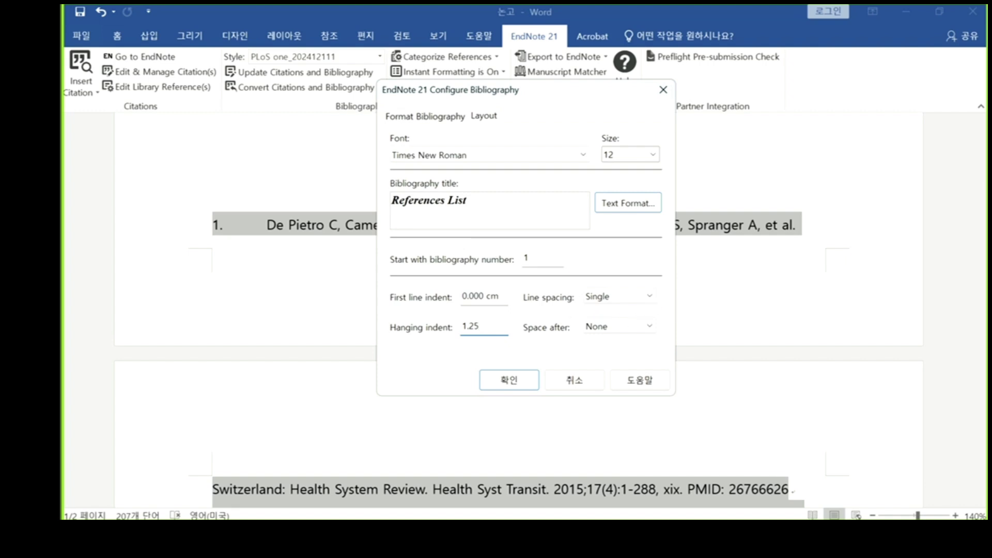
# Set the bibliography's line spacing to Double, apply the layout, and check the reformatted references list in the manuscript
pyautogui.click(624, 294)
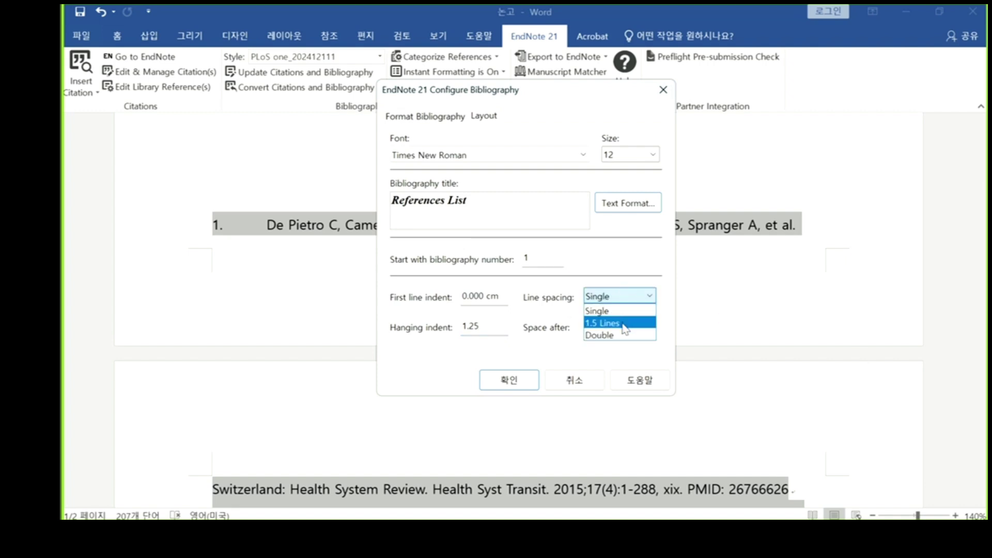
pyautogui.click(612, 334)
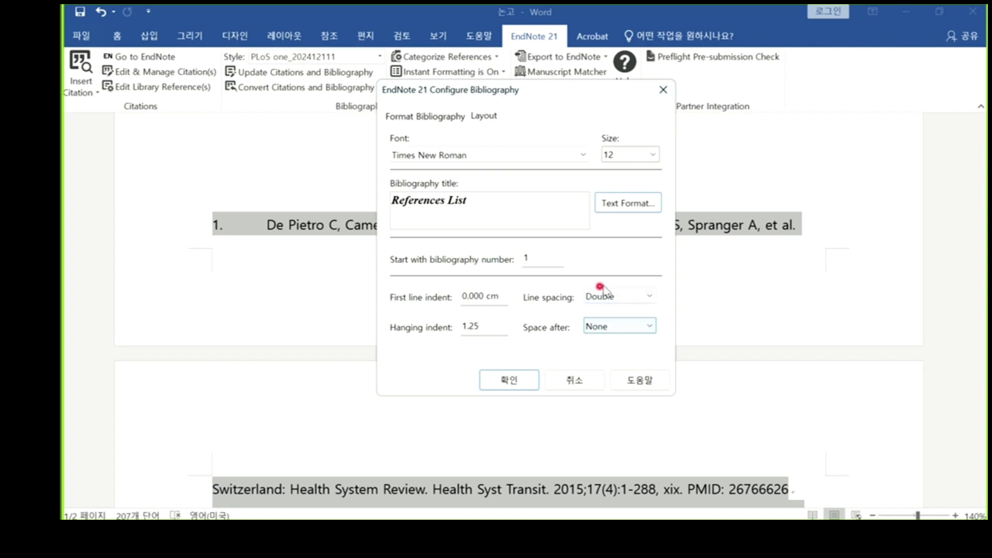
pyautogui.click(519, 385)
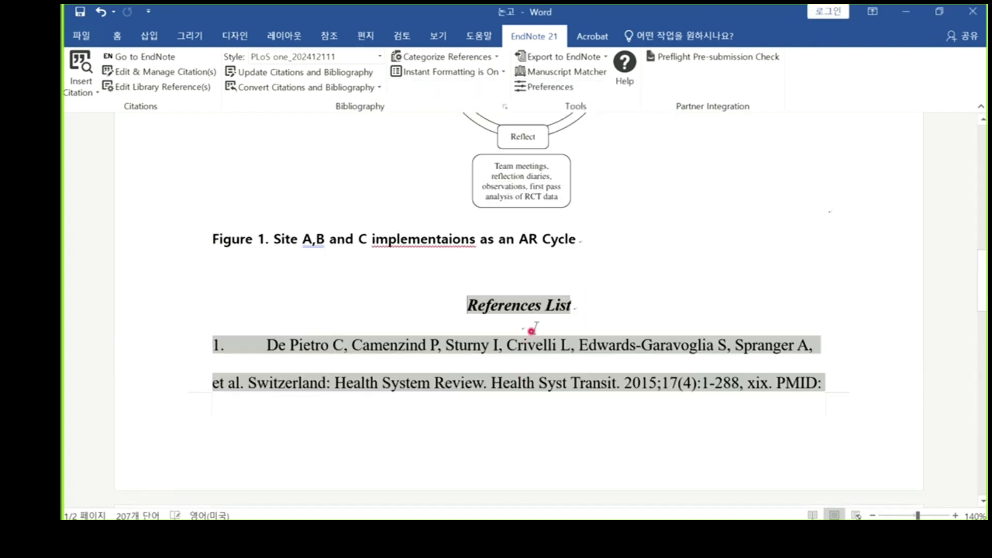
pyautogui.scroll(-5, 471, 284)
pyautogui.scroll(-10, 451, 218)
pyautogui.scroll(-3, 525, 264)
pyautogui.click(665, 290)
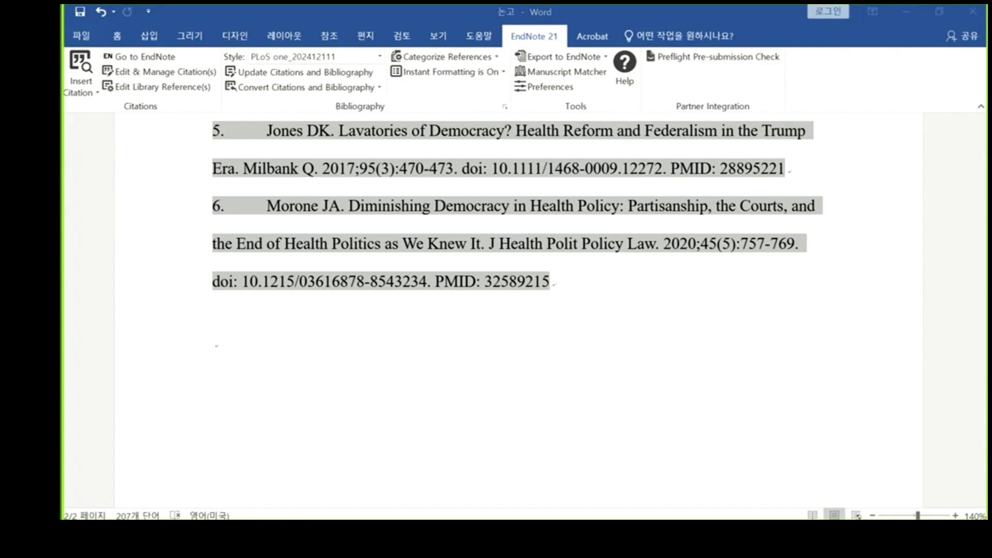
# Switch to the PDF slides and read from the citation checks through EndNote Online, syncing, group sharing and EndNote Web to the Excel reference list
pyautogui.hotkey('alt', 'Tab')
pyautogui.scroll(-1, 731, 325)
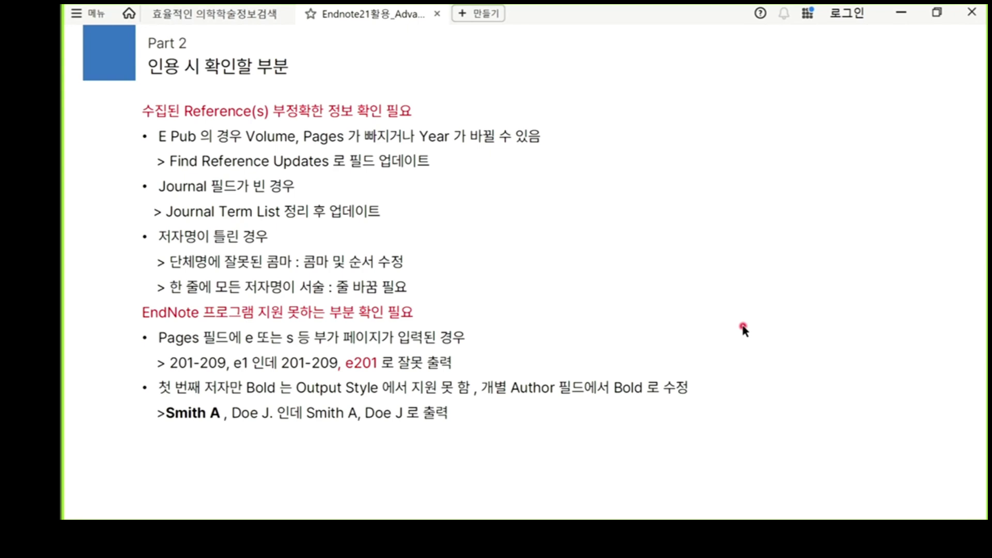
pyautogui.scroll(-1, 746, 323)
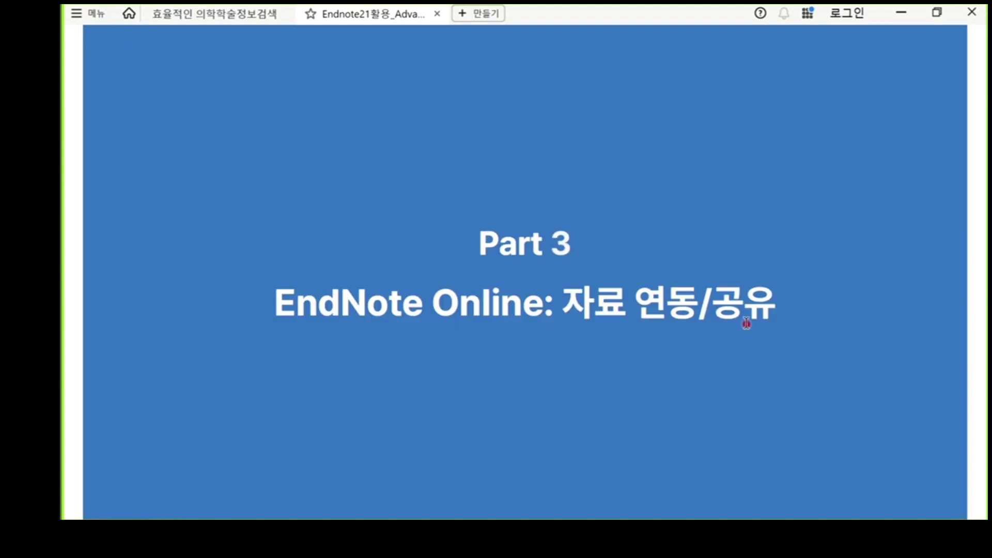
pyautogui.scroll(-1, 746, 322)
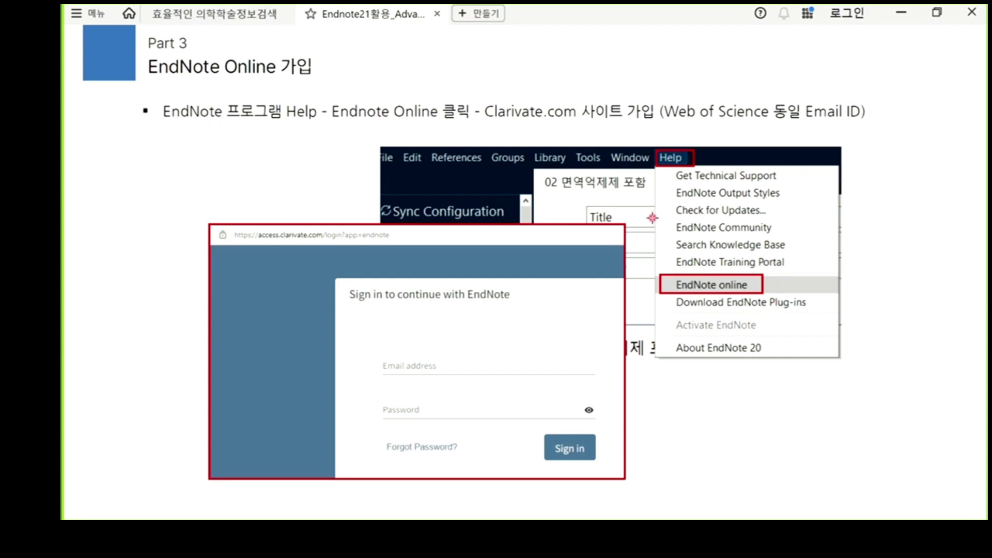
pyautogui.scroll(-1, 728, 234)
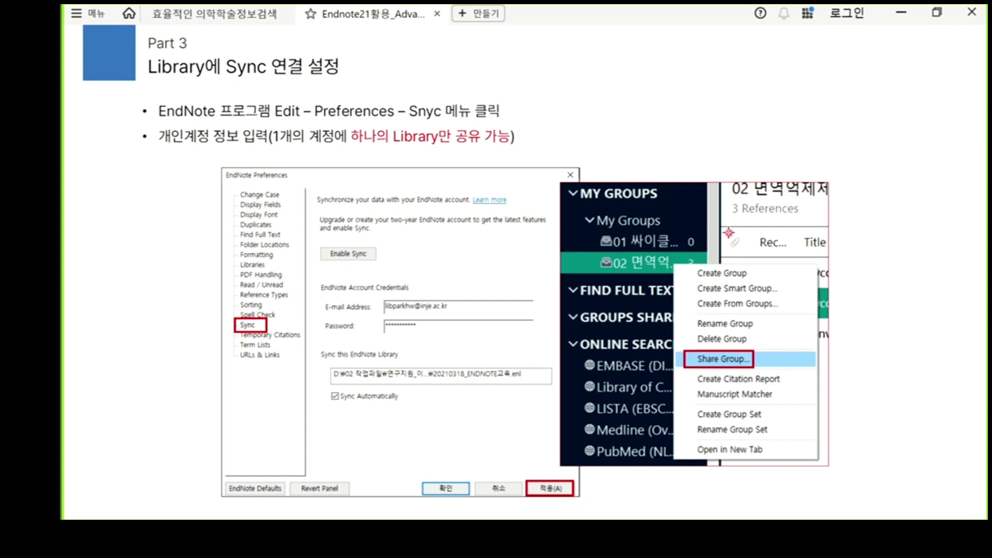
pyautogui.scroll(1, 728, 233)
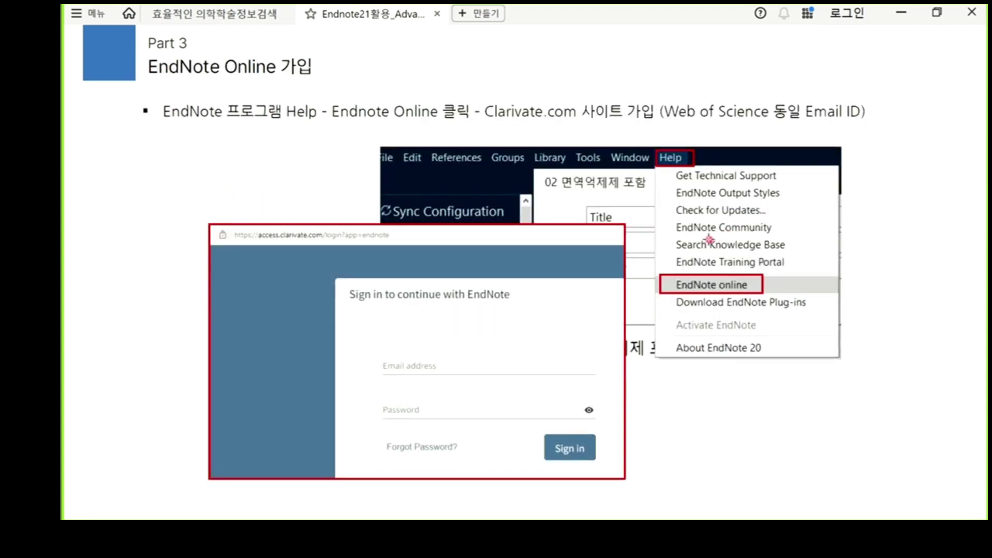
pyautogui.scroll(-1, 709, 241)
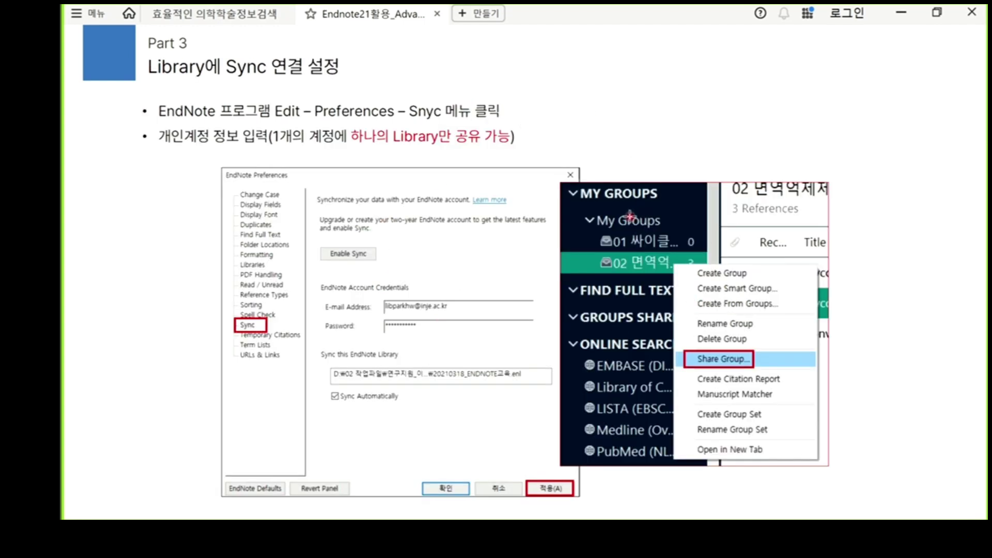
pyautogui.scroll(-1, 629, 215)
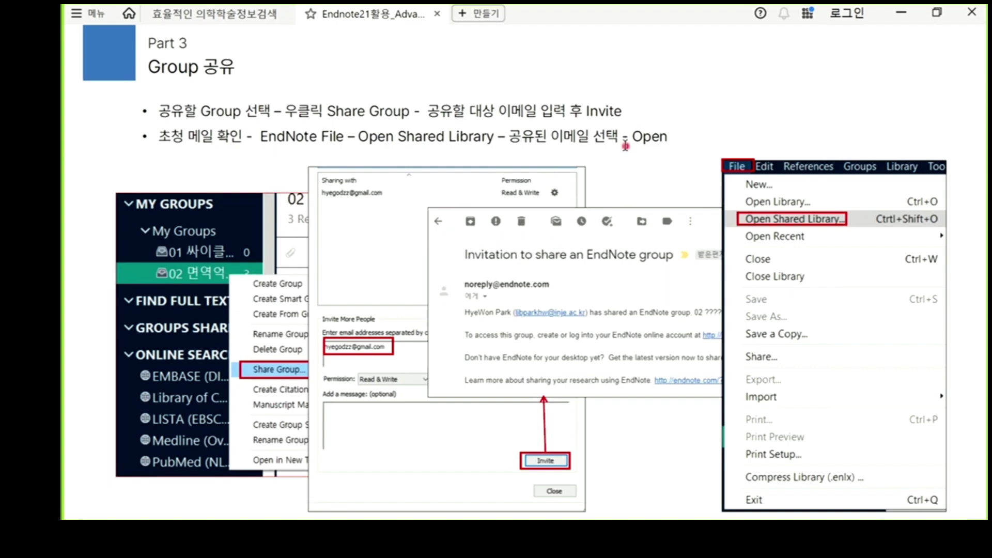
pyautogui.scroll(-1, 648, 161)
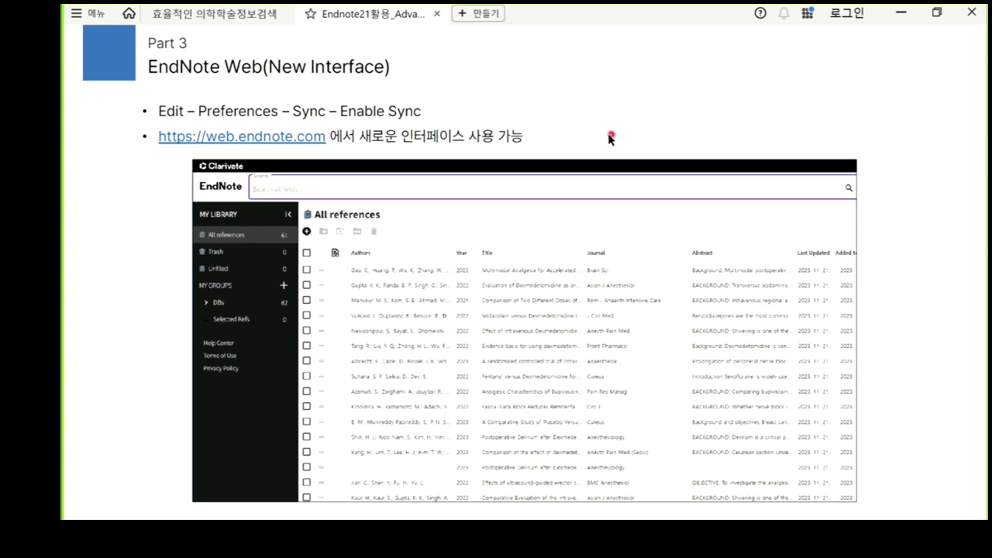
pyautogui.press('Right')
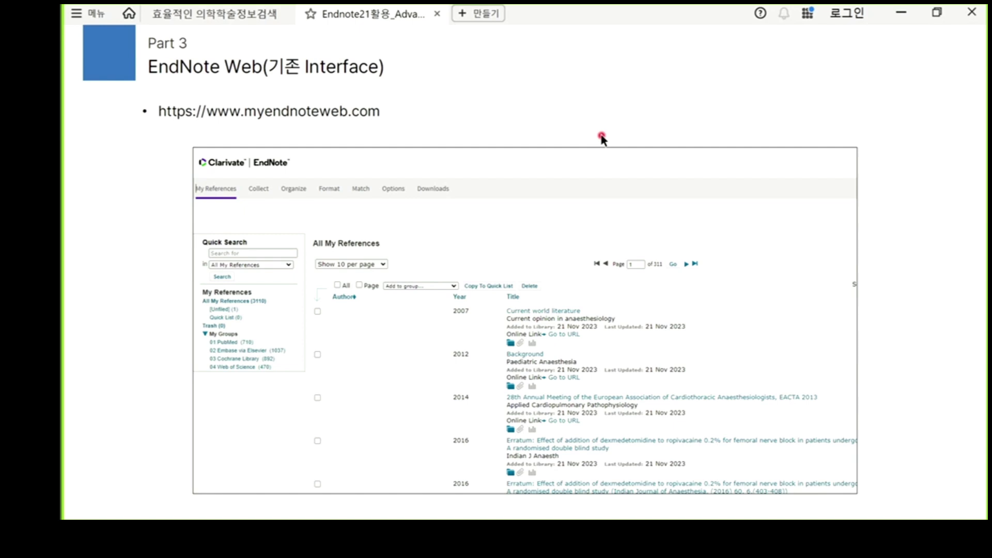
pyautogui.press('Right')
pyautogui.press('Right')
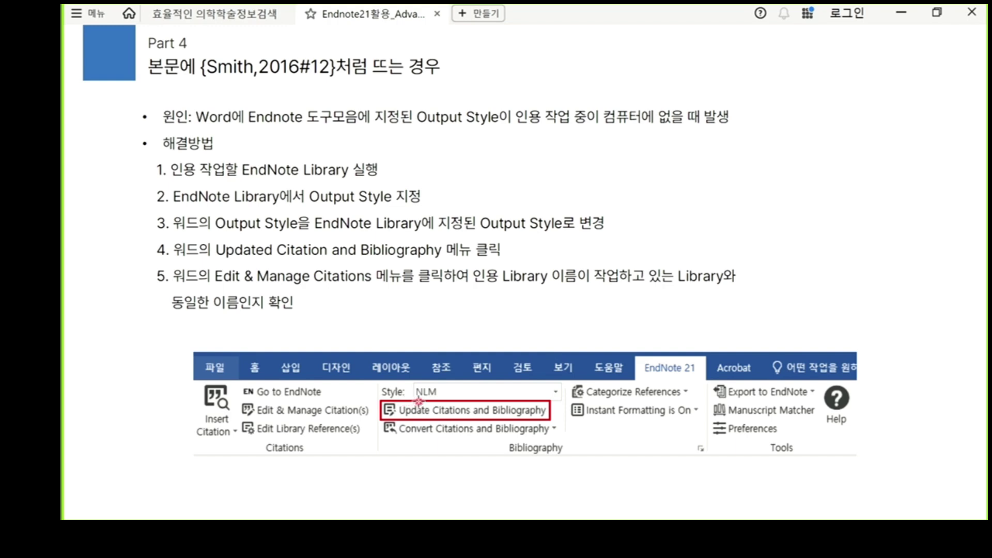
pyautogui.press('Right')
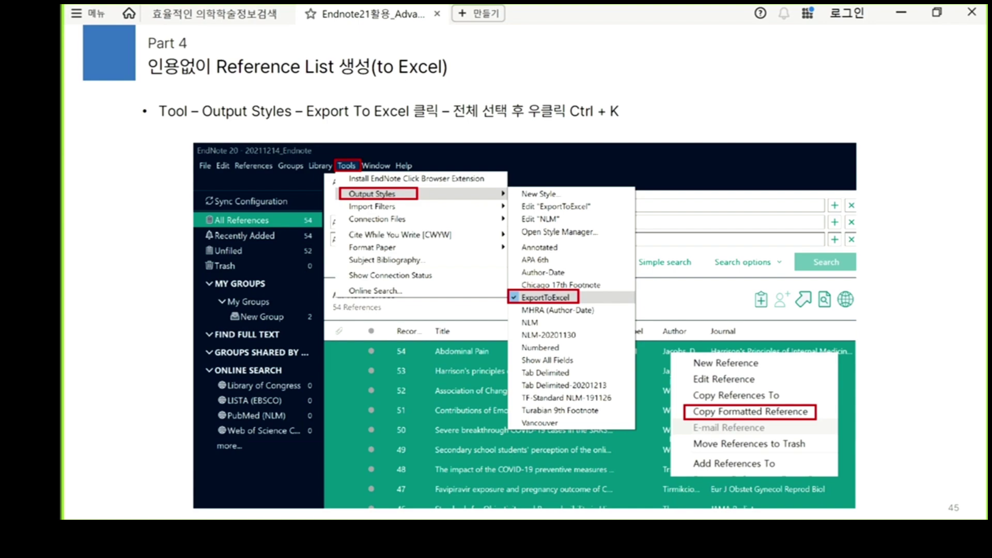
# Switch to EndNote, sort All References by record number in descending order, and select records 36 through 18
pyautogui.hotkey('alt', 'Tab')
pyautogui.click(147, 72)
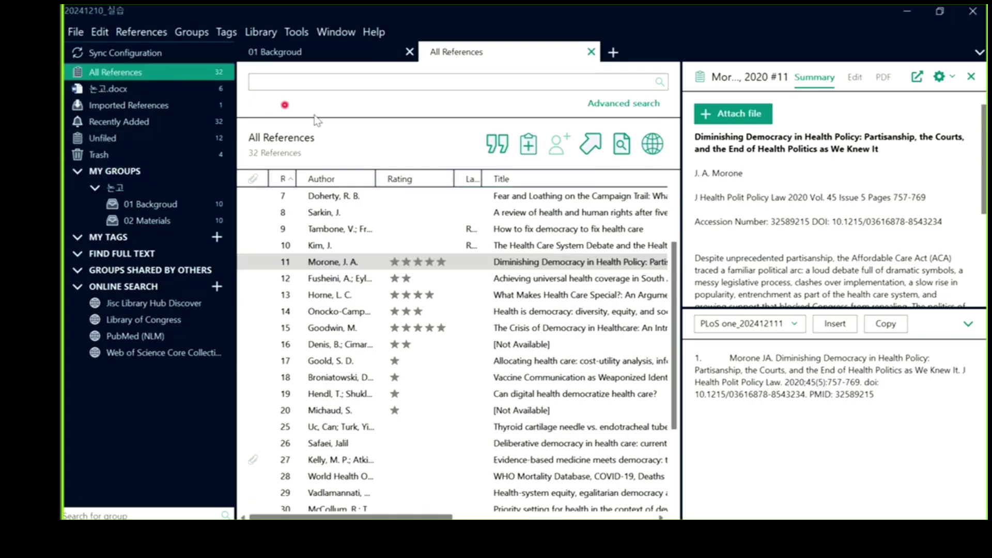
pyautogui.click(575, 280)
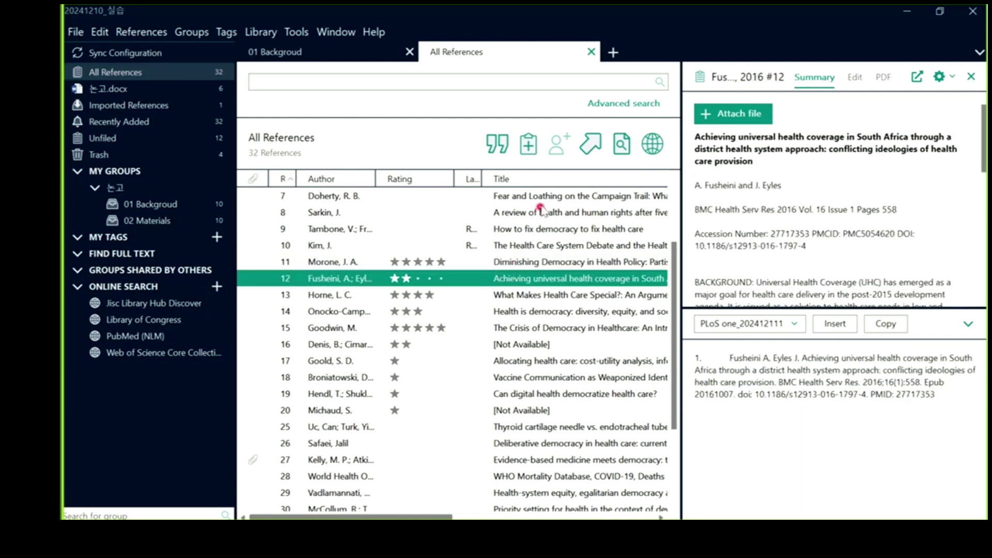
pyautogui.click(541, 196)
pyautogui.click(284, 178)
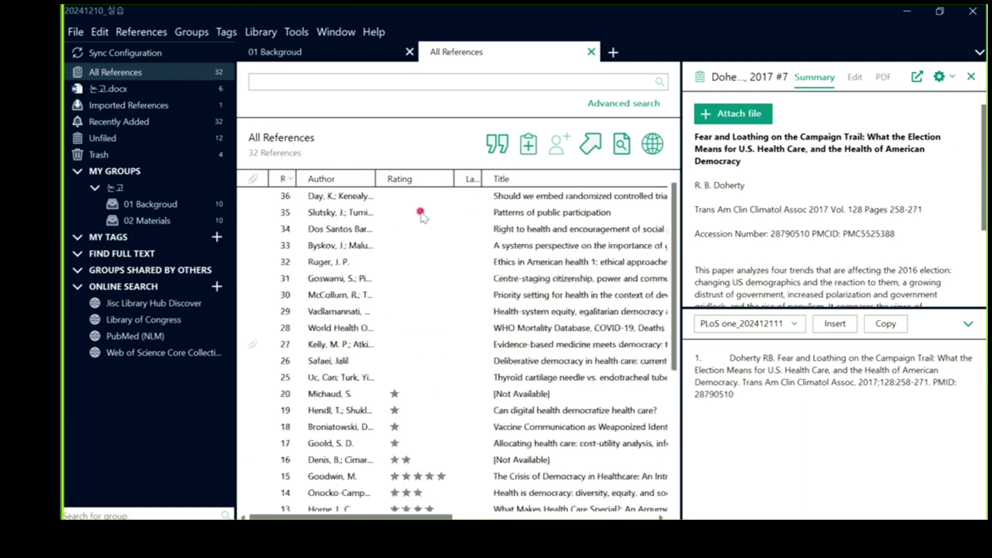
pyautogui.click(514, 197)
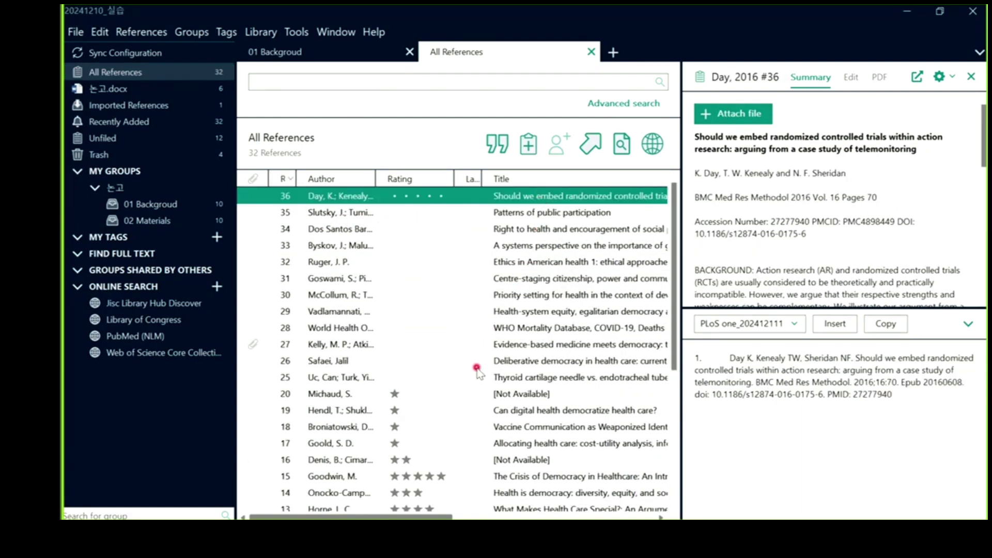
pyautogui.keyDown('shift'); pyautogui.click(490, 427); pyautogui.keyUp('shift')
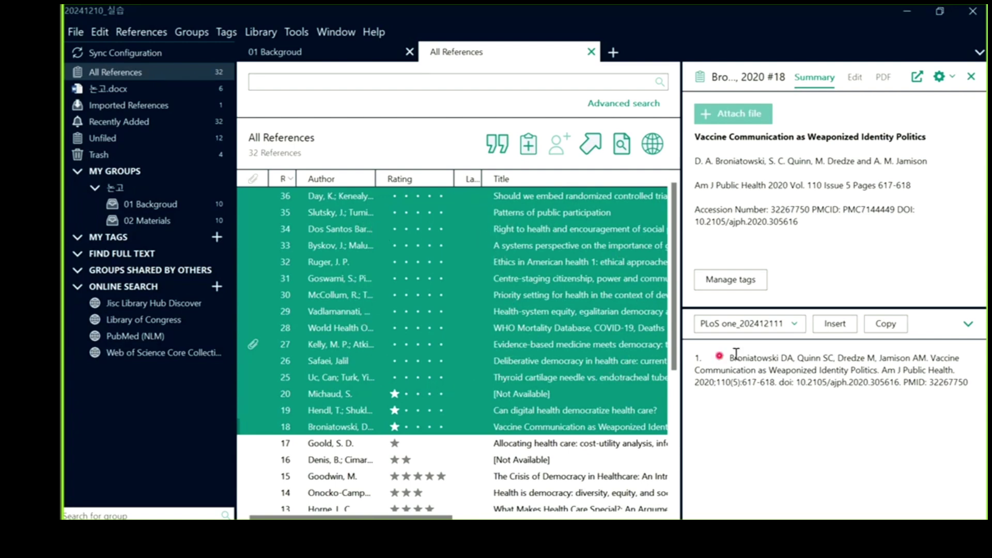
# Find the Excel export style by searching the output styles for "excel" and choose BasicExportToExcel as the output style
pyautogui.click(791, 324)
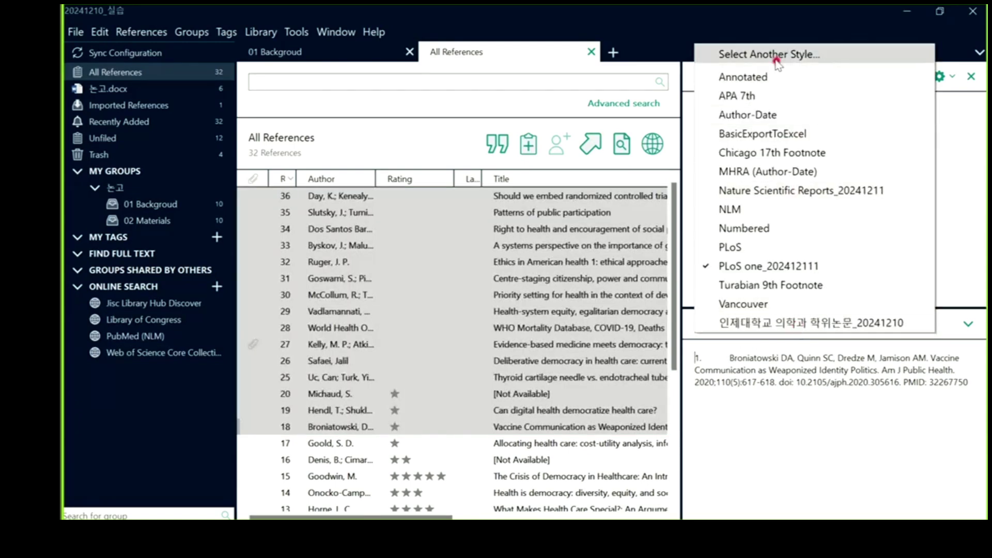
pyautogui.click(771, 54)
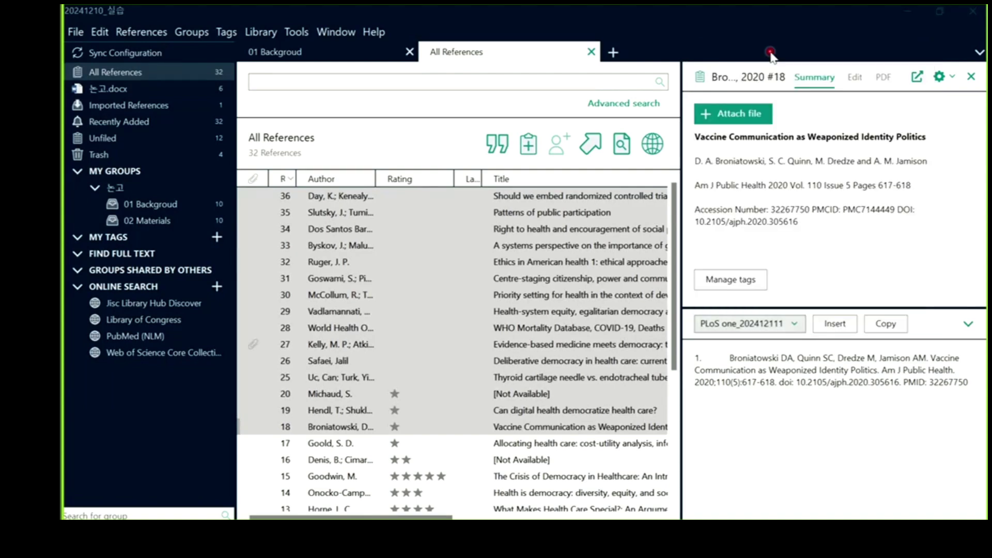
pyautogui.click(408, 279)
pyautogui.write('excel')
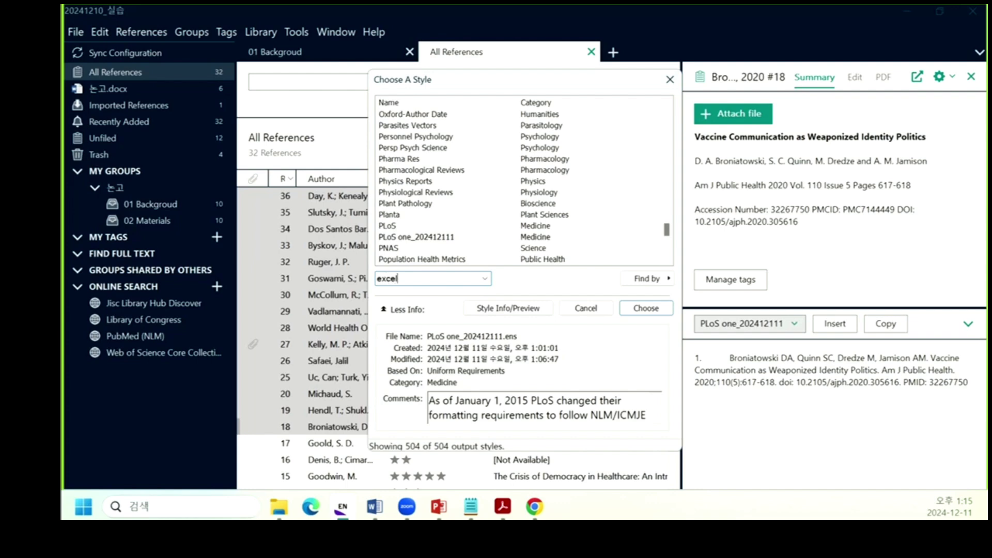
pyautogui.press('Return')
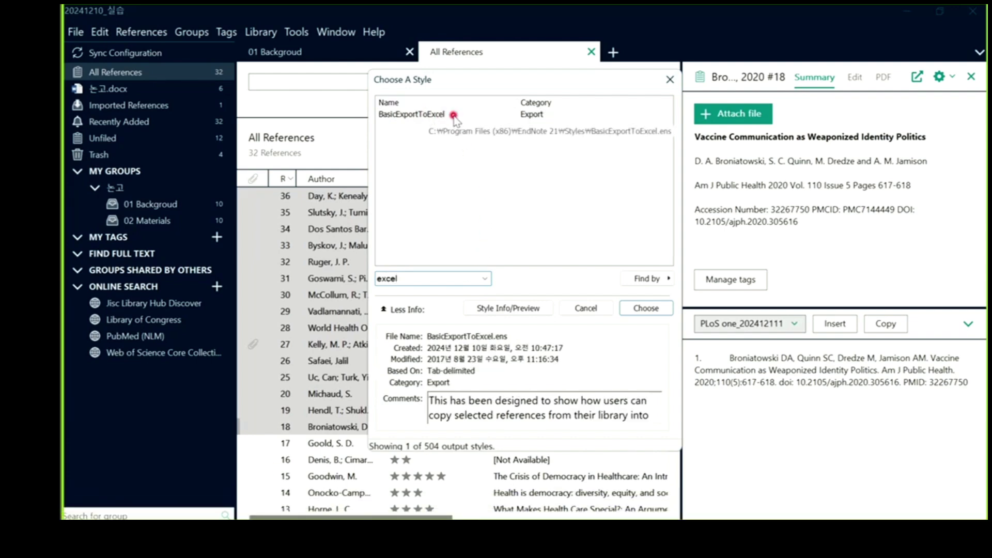
pyautogui.click(454, 114)
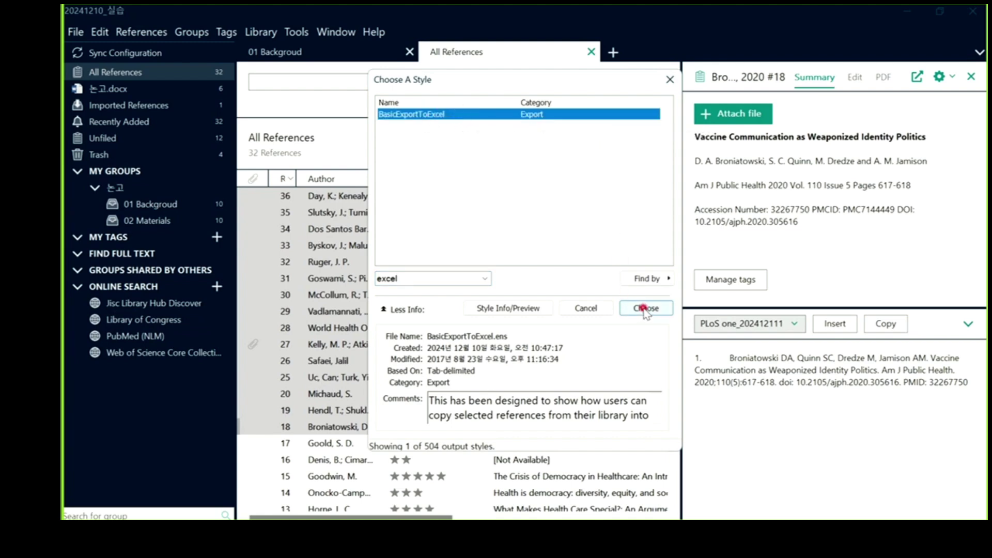
pyautogui.click(646, 308)
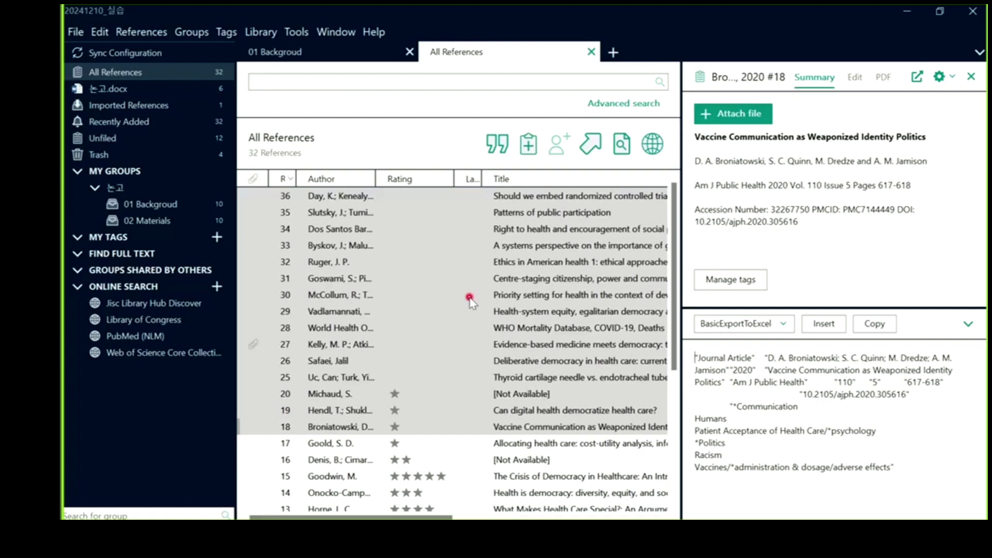
# Copy the selected references as formatted references and open a blank Excel workbook
pyautogui.click(429, 197)
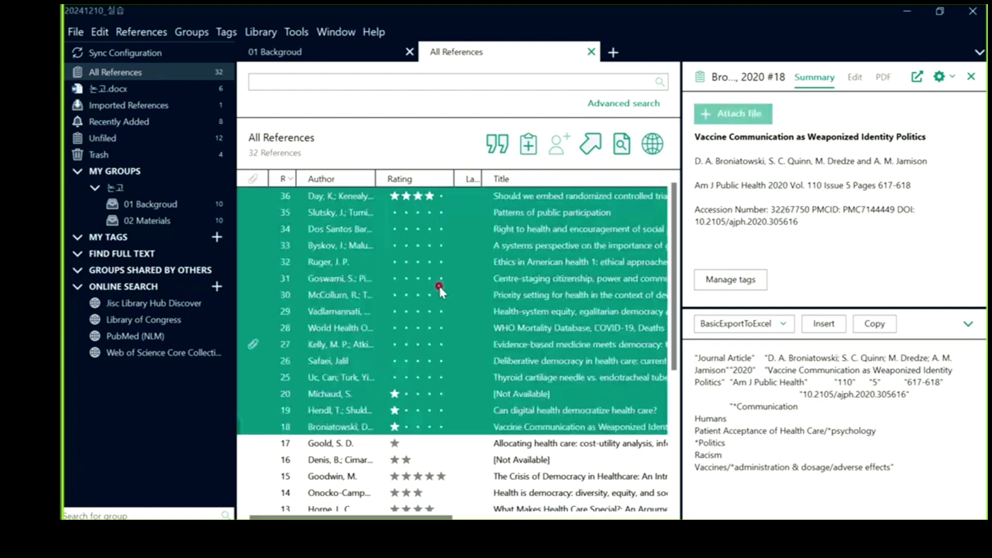
pyautogui.moveTo(455, 518)
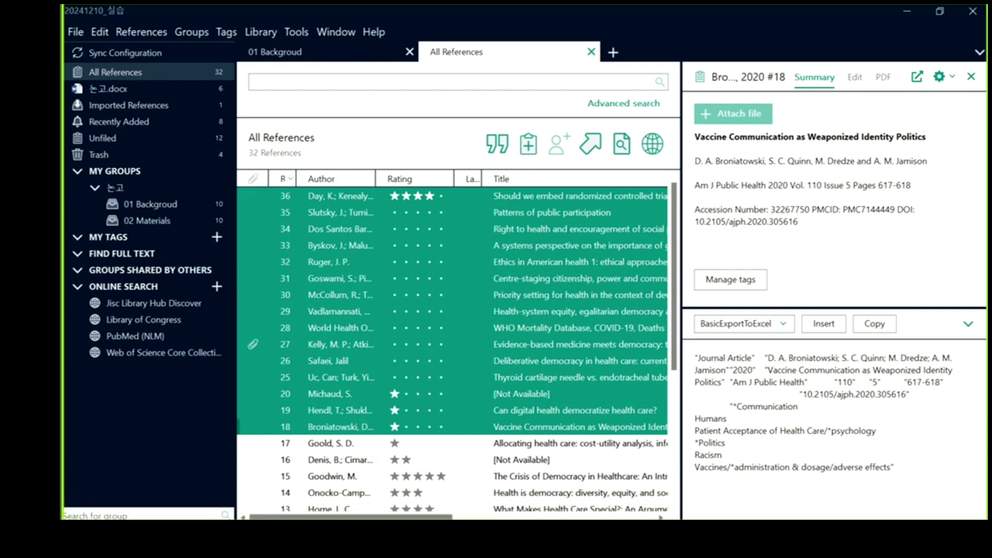
pyautogui.click(191, 507)
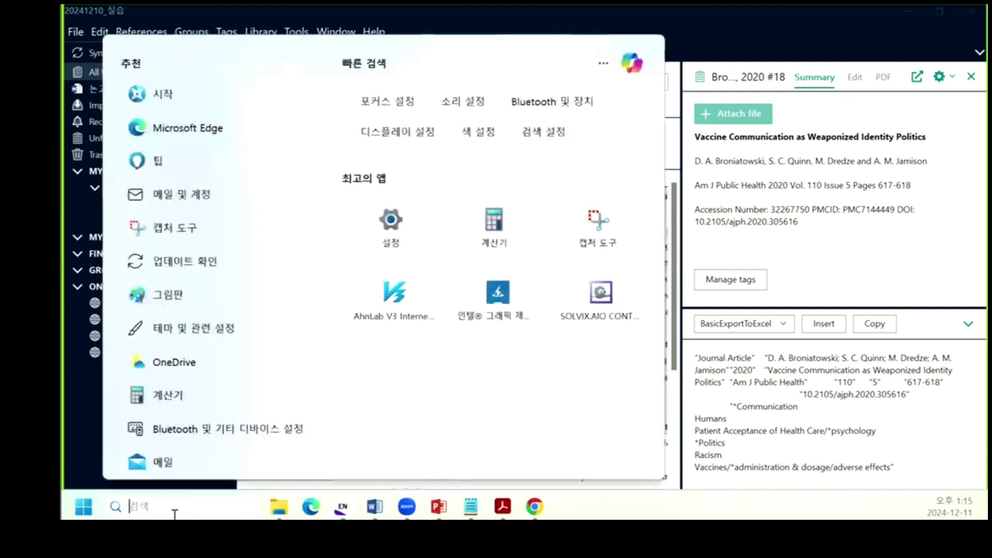
pyautogui.write('excel')
pyautogui.press('Escape')
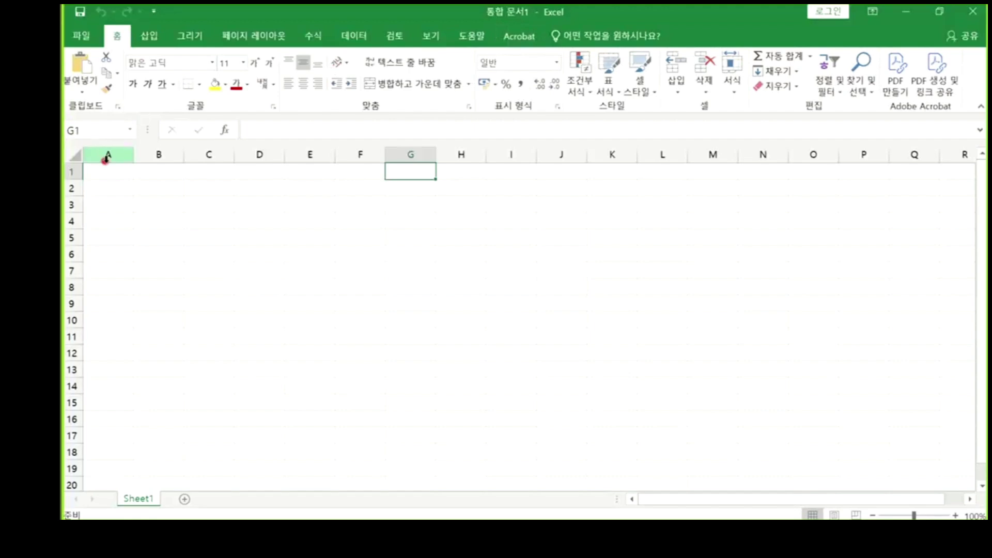
# Paste the copied references into the Excel sheet starting at cell A1, and return to the PDF slides
pyautogui.click(108, 172)
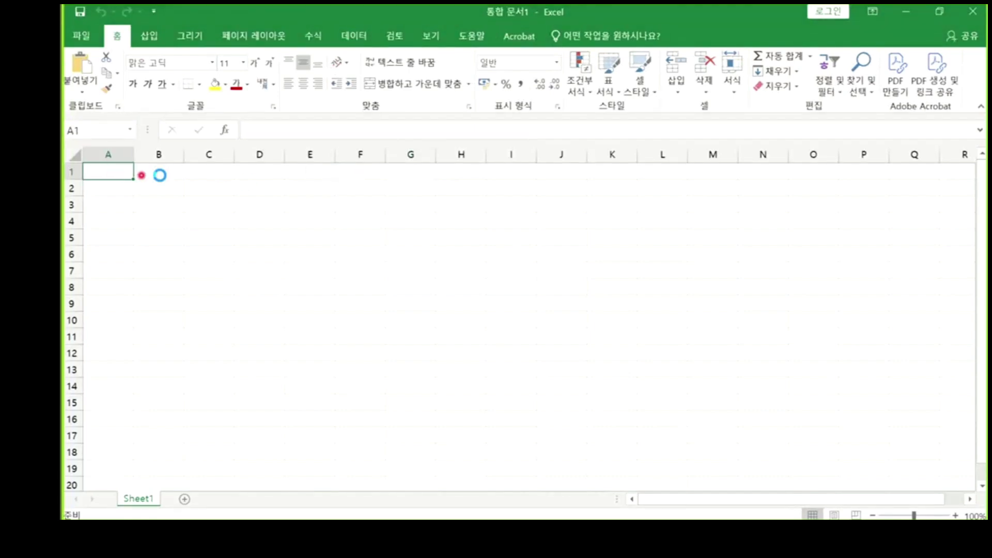
pyautogui.hotkey('ctrl', 'v')
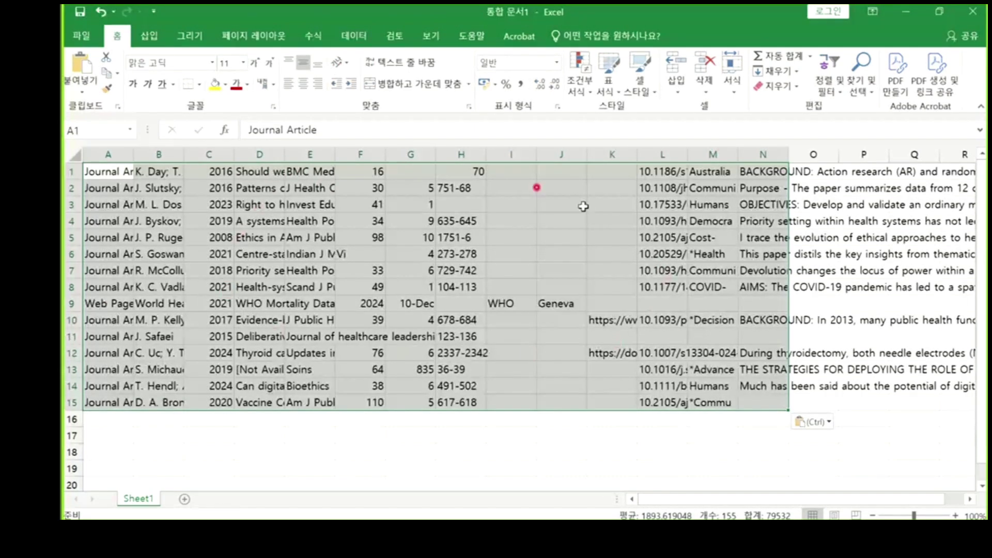
pyautogui.click(533, 402)
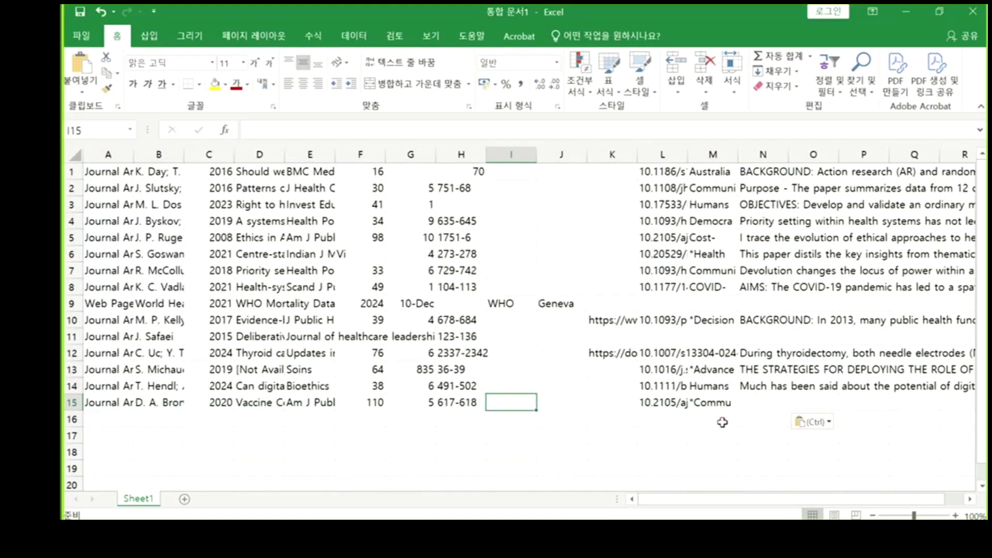
pyautogui.scroll(-1, 722, 414)
pyautogui.click(722, 406)
pyautogui.scroll(1, 722, 407)
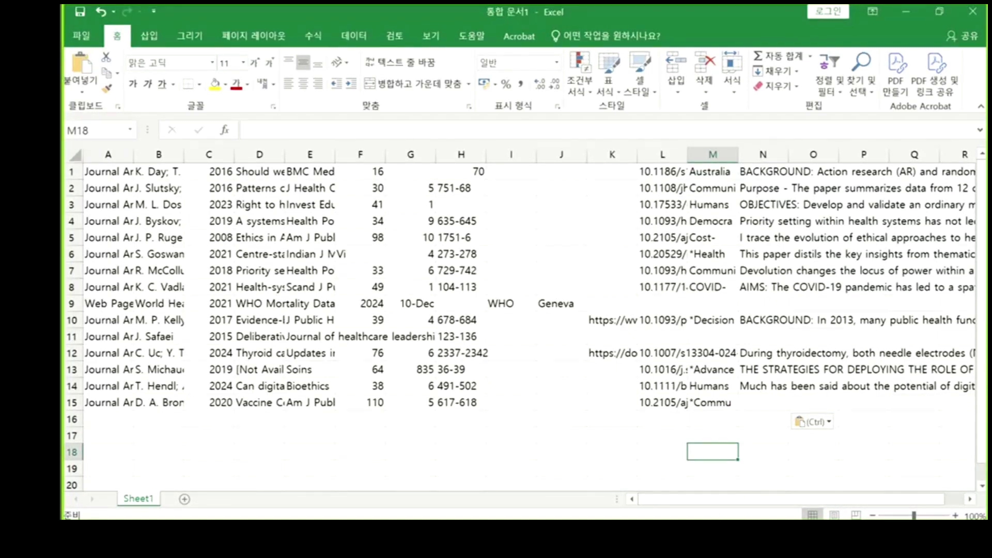
pyautogui.hotkey('alt', 'Tab')
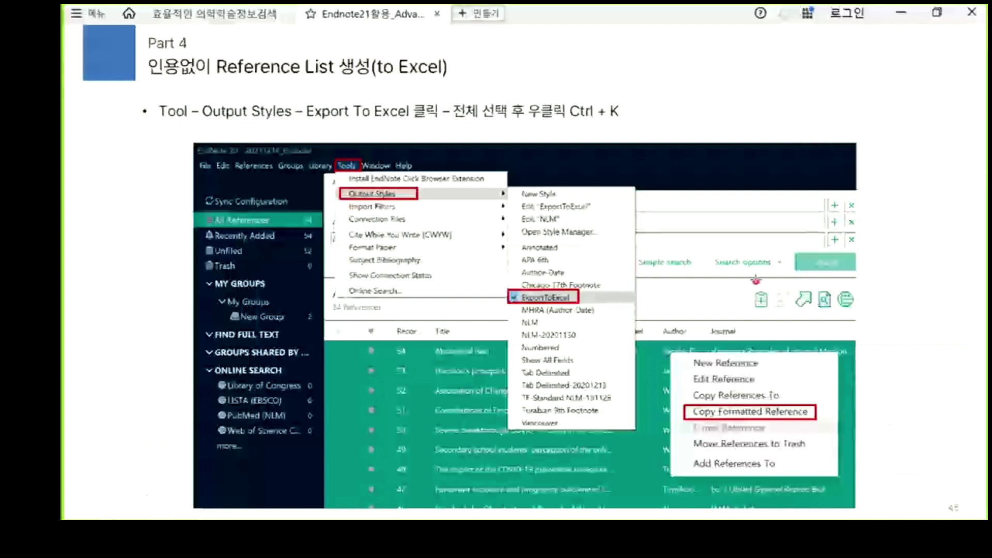
# Page through the slides on Preferences, Manuscript Matcher, Traveling Library, library recovery, and library backup and transfer
pyautogui.press('Right')
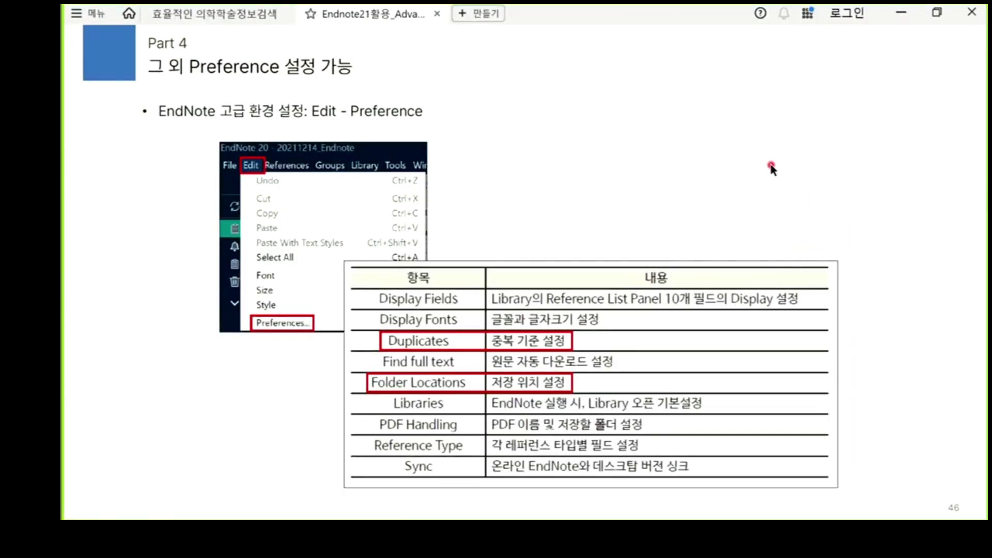
pyautogui.press('Right')
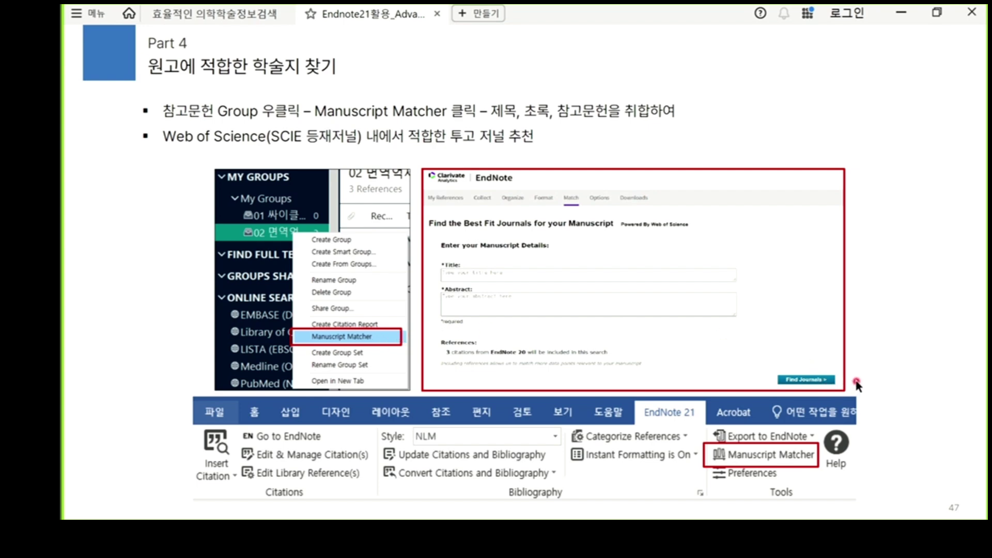
pyautogui.press('pagedown')
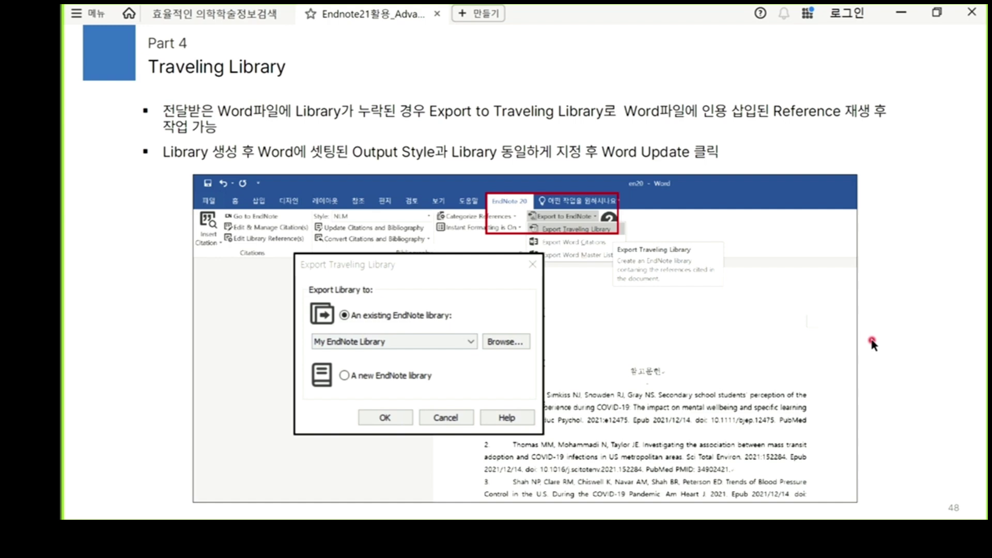
pyautogui.press('Right')
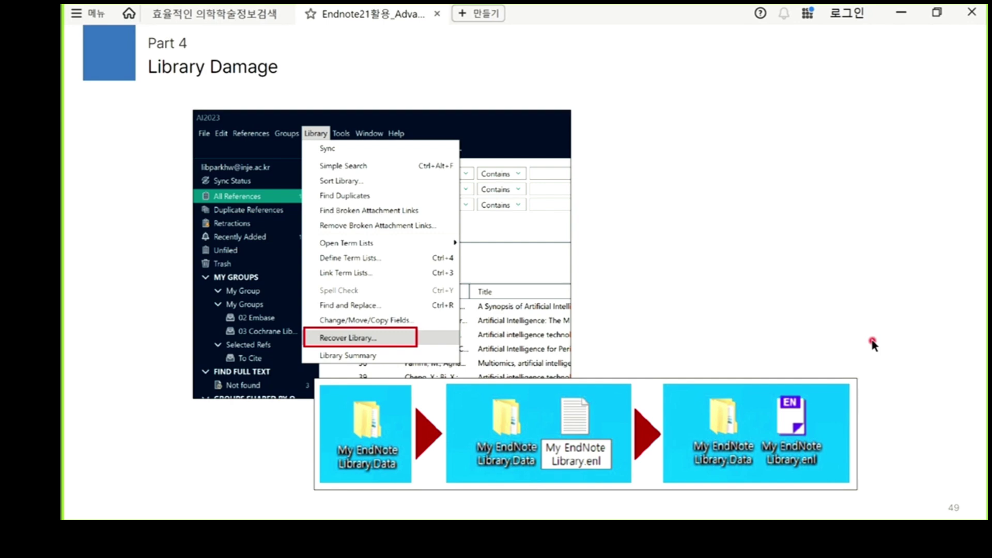
pyautogui.press('Right')
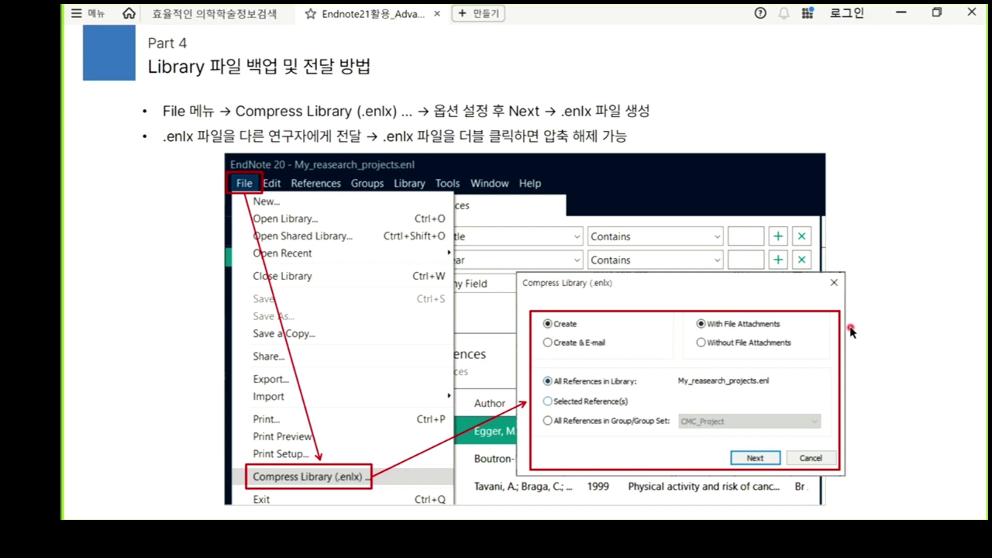
pyautogui.press('Right')
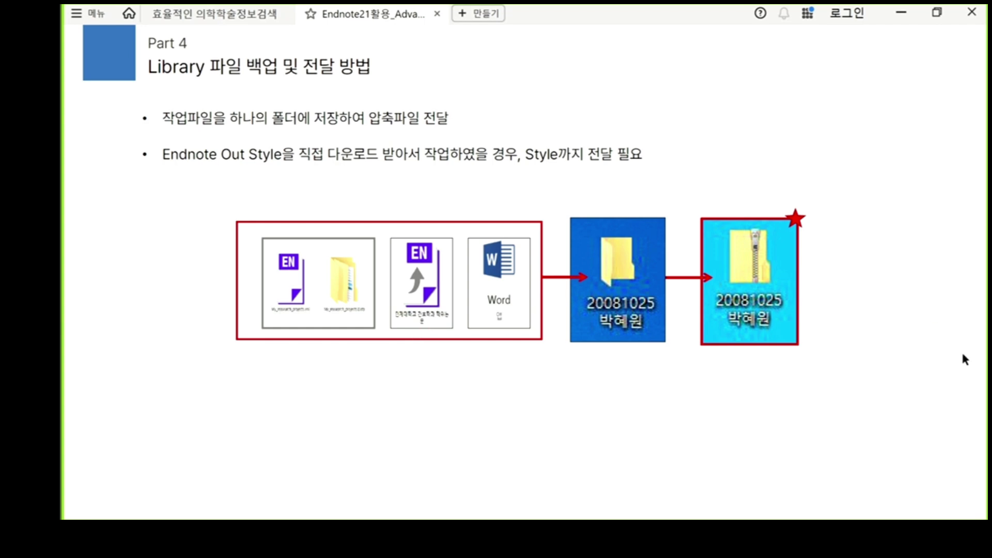
# Switch to a maximized File Explorer window and open the Styles folder inside the EndNote folder in Documents
pyautogui.moveTo(986, 85); pyautogui.dragTo(465, 85)
pyautogui.doubleClick(571, 86)
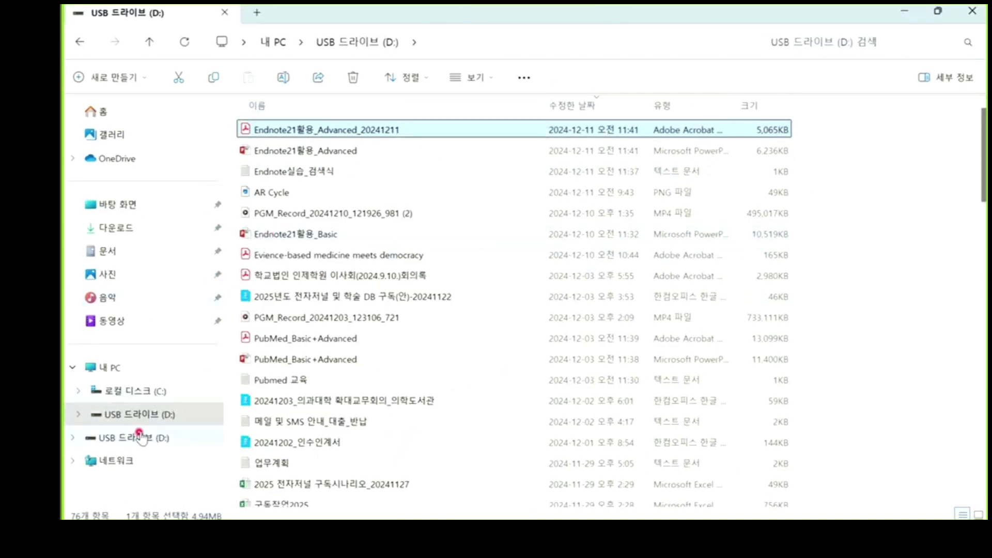
pyautogui.click(133, 251)
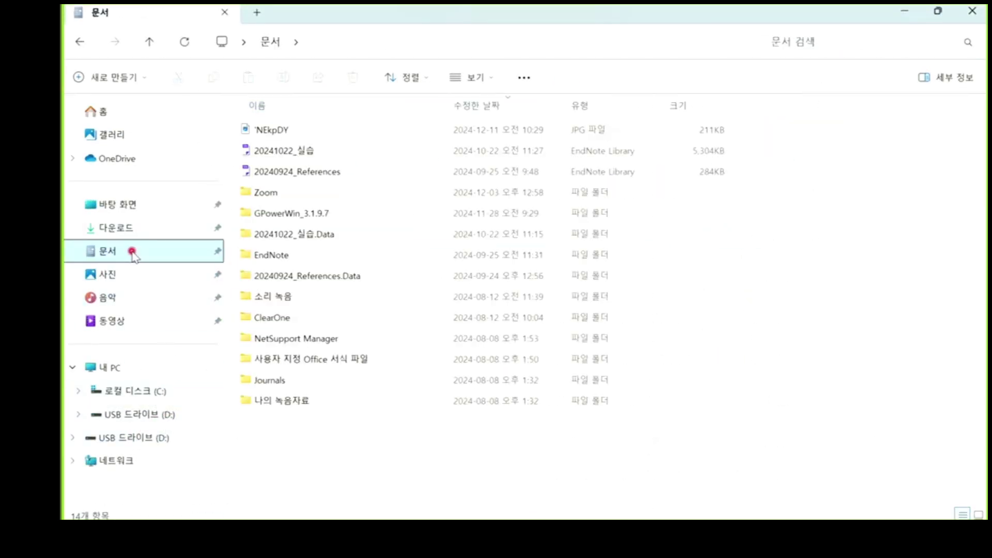
pyautogui.doubleClick(285, 256)
pyautogui.doubleClick(284, 130)
# Check the custom style files individually, and select all three from Nature Scientific Reports_20241211 to 인제대학교 의학과 학위논문_20241210
pyautogui.click(285, 131)
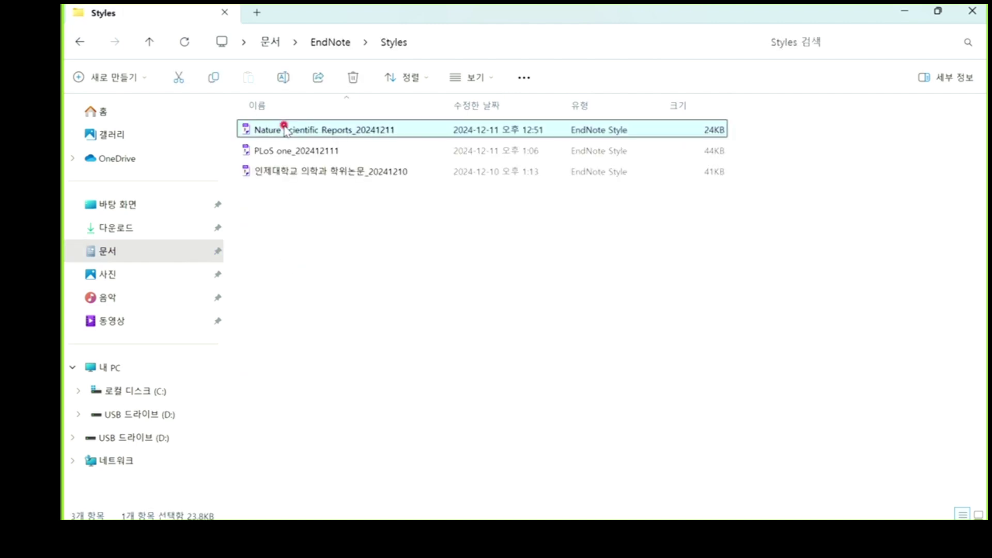
pyautogui.click(296, 154)
pyautogui.click(301, 171)
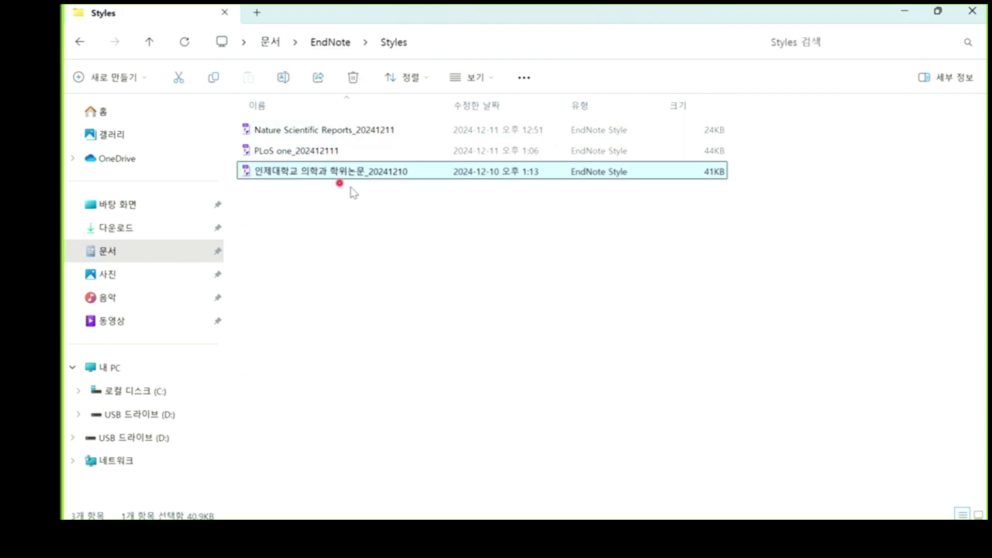
pyautogui.click(374, 132)
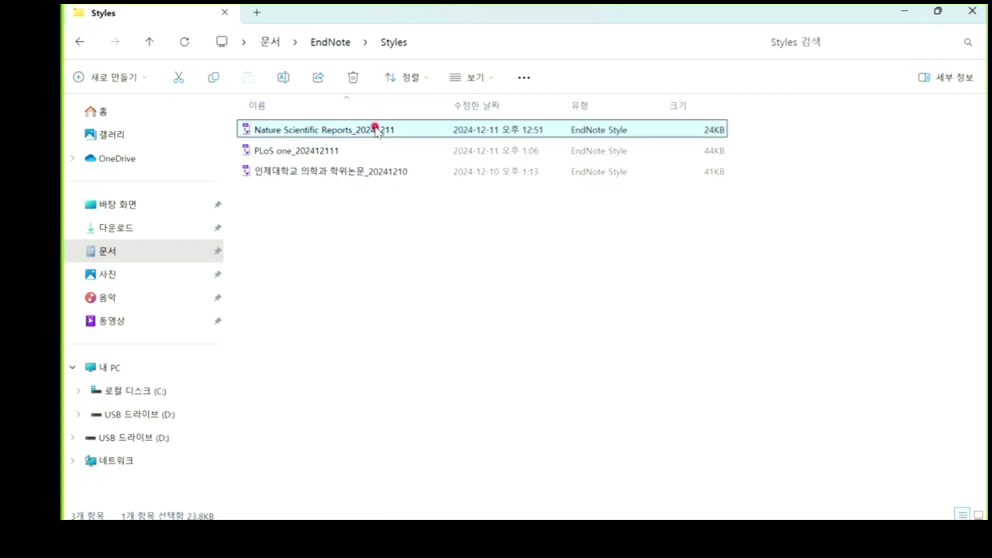
pyautogui.keyDown('shift'); pyautogui.click(364, 170); pyautogui.keyUp('shift')
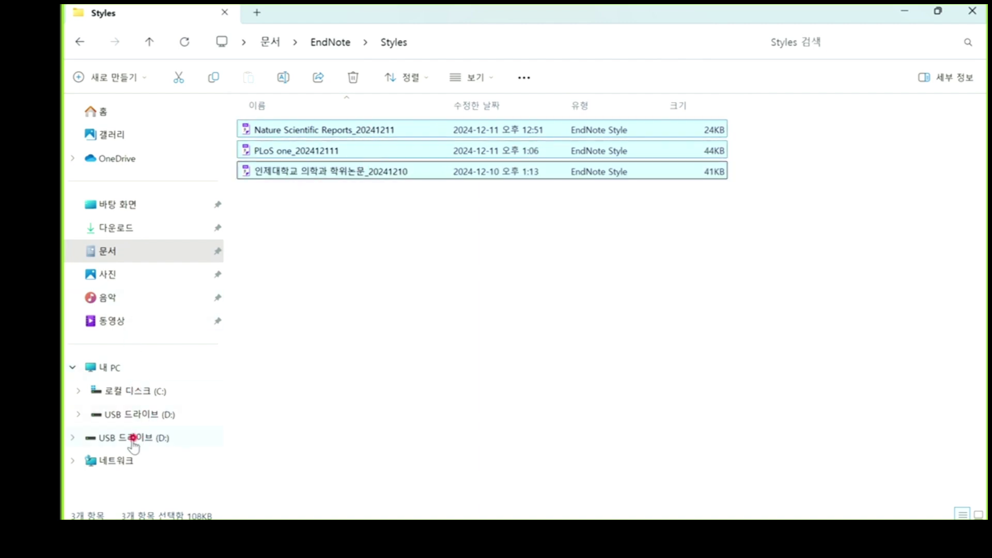
# Open the Styles folder in Program Files (x86) > EndNote 21 on the C: drive
pyautogui.click(159, 392)
pyautogui.doubleClick(287, 193)
pyautogui.click(287, 175)
pyautogui.doubleClick(287, 173)
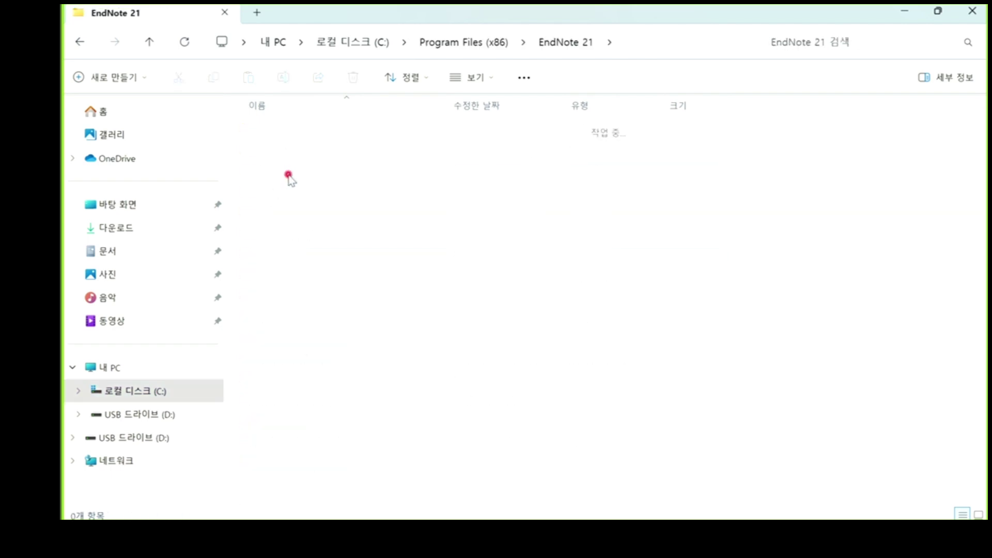
pyautogui.doubleClick(278, 257)
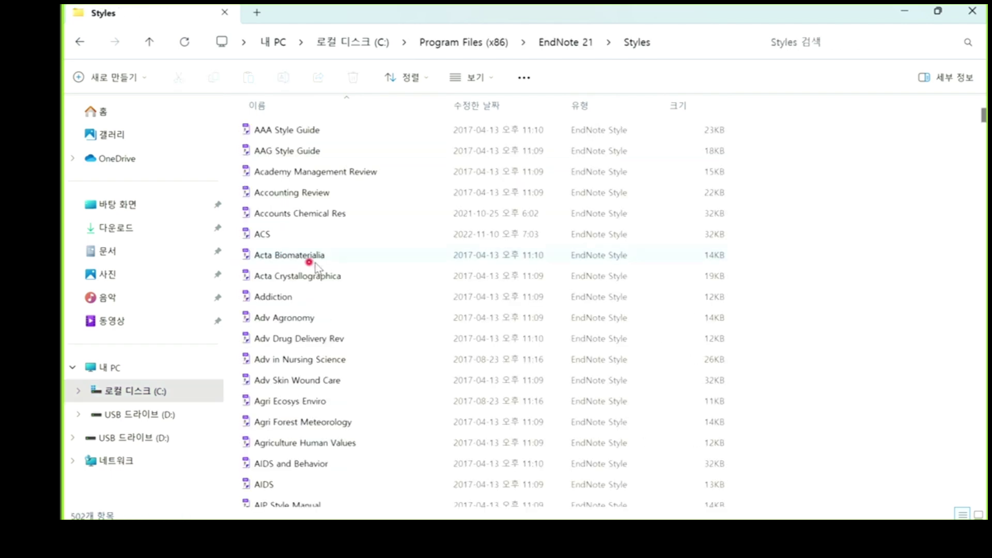
# Browse the installed EndNote output style files down to the journals starting with J and select J Cell Biology
pyautogui.scroll(-4, 367, 275)
pyautogui.scroll(-20, 367, 275)
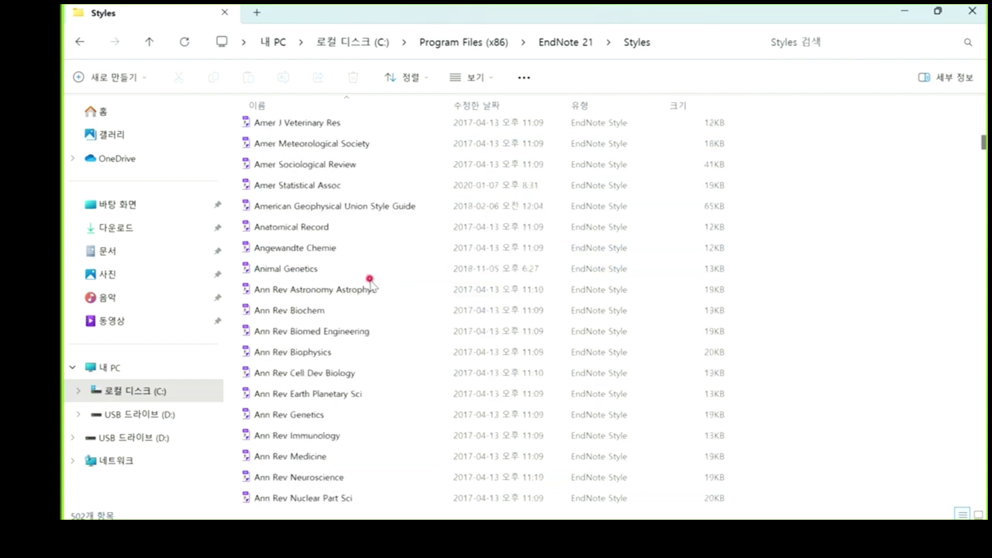
pyautogui.scroll(-20, 386, 279)
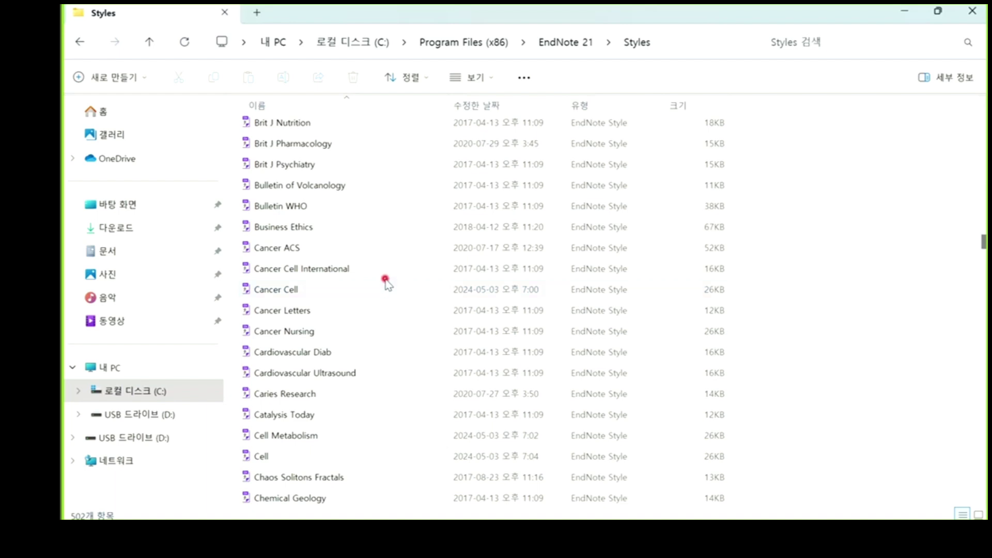
pyautogui.scroll(-20, 404, 268)
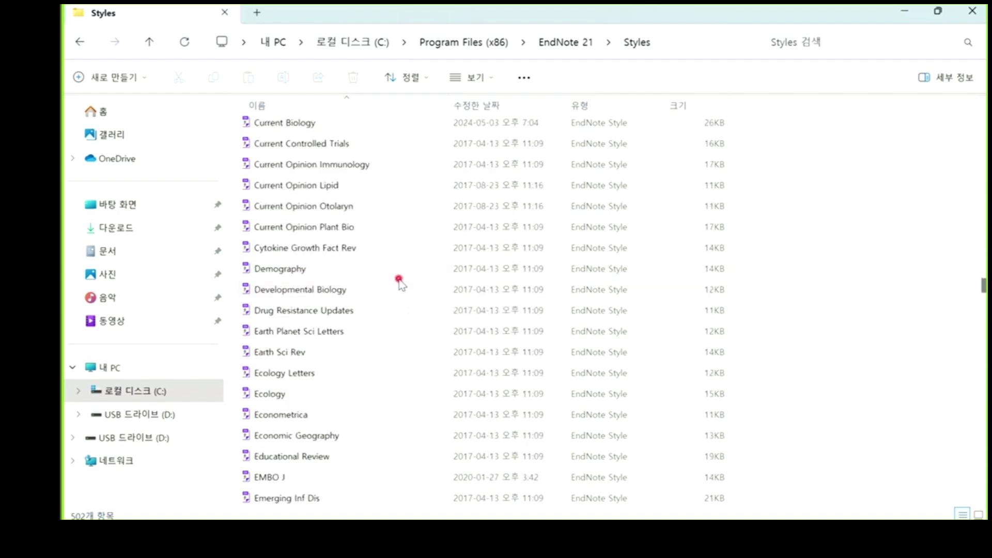
pyautogui.scroll(-20, 401, 280)
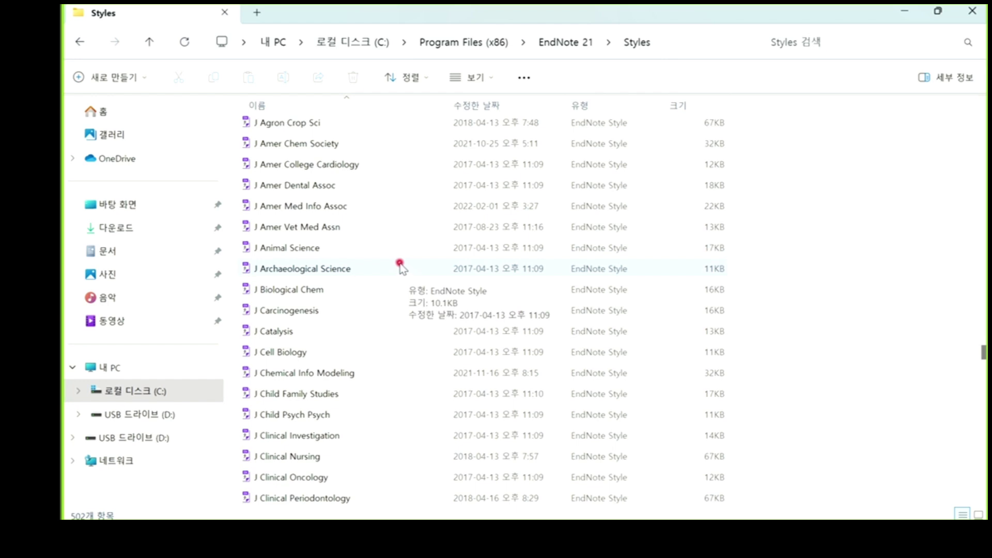
pyautogui.scroll(-2, 398, 265)
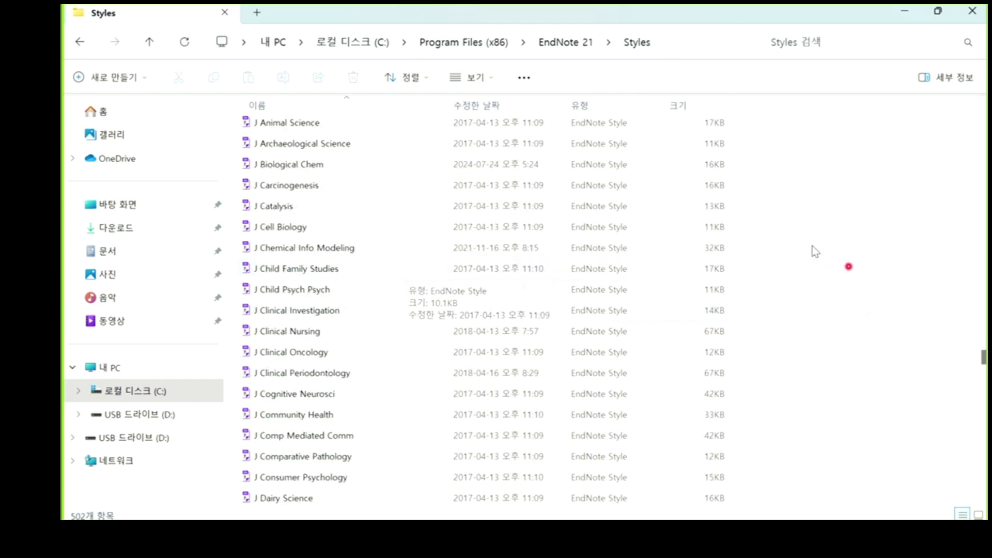
pyautogui.click(310, 225)
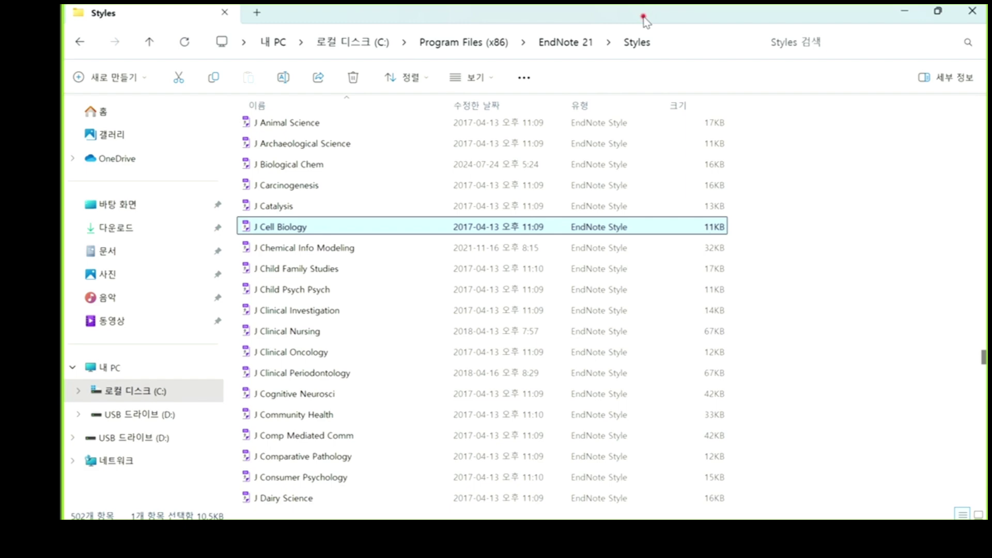
# Close the Styles folder window and move through the EndNote usage precautions slide to the closing QnA slide
pyautogui.doubleClick(643, 18)
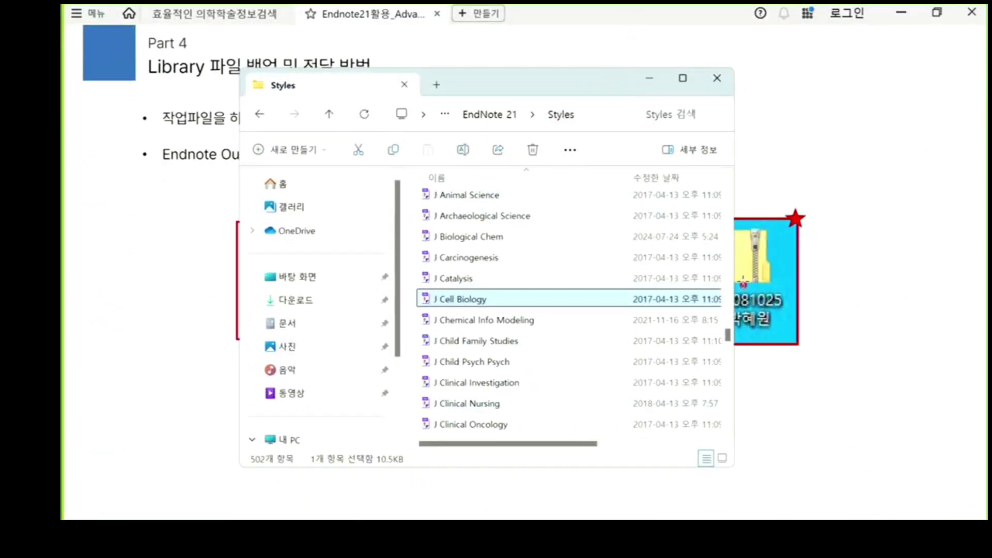
pyautogui.click(717, 78)
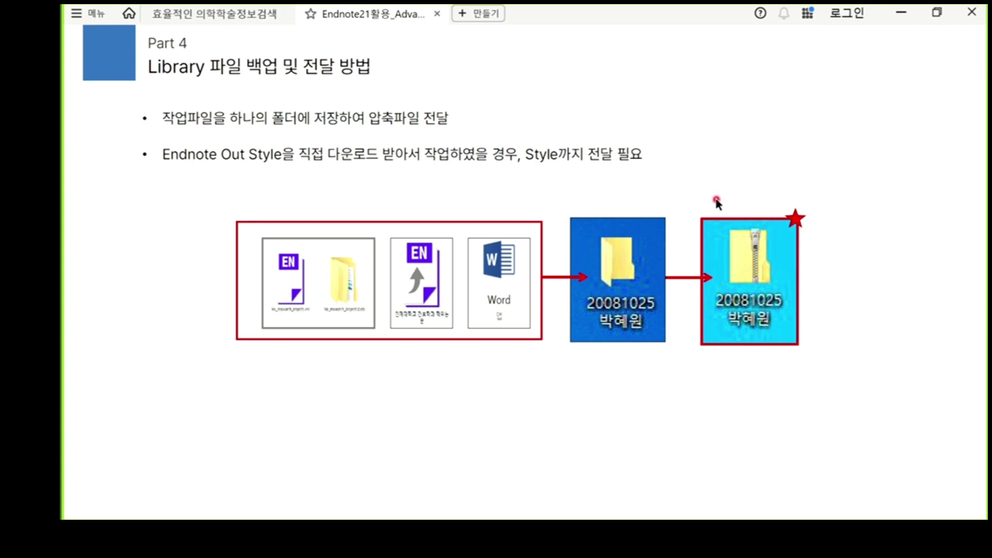
pyautogui.scroll(-1, 716, 199)
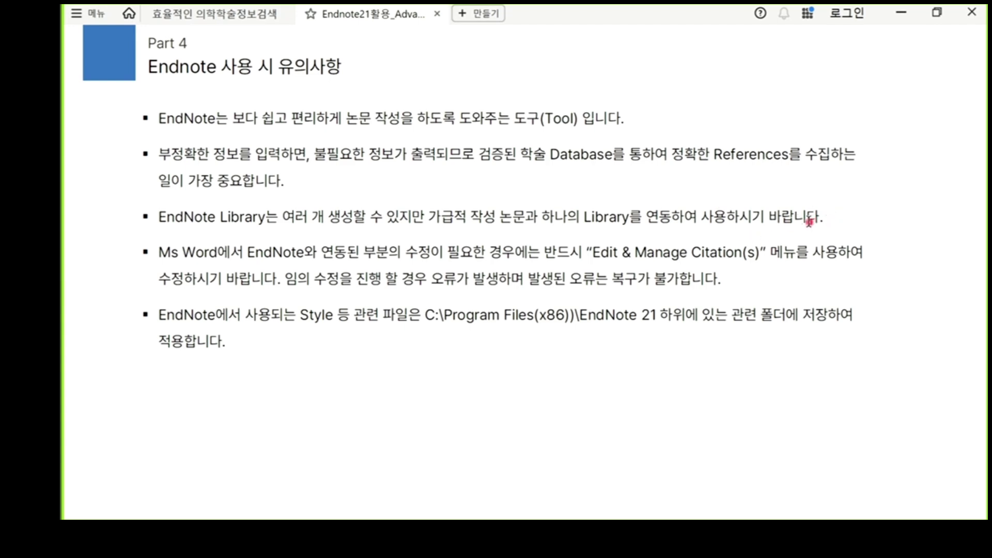
pyautogui.scroll(-1, 809, 223)
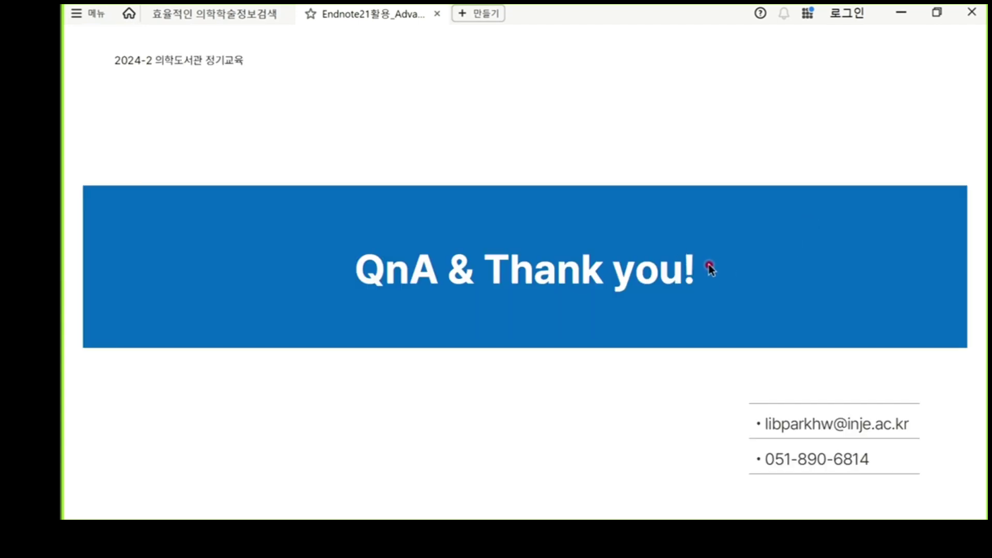